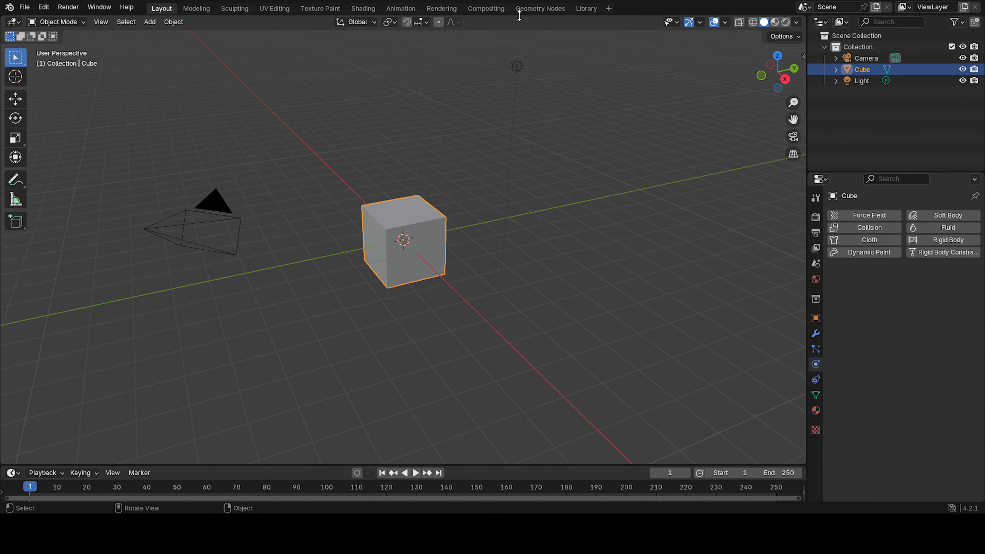
Delete the camera and light from the scene, keeping the cube selected.
drag(153, 127, 248, 244)
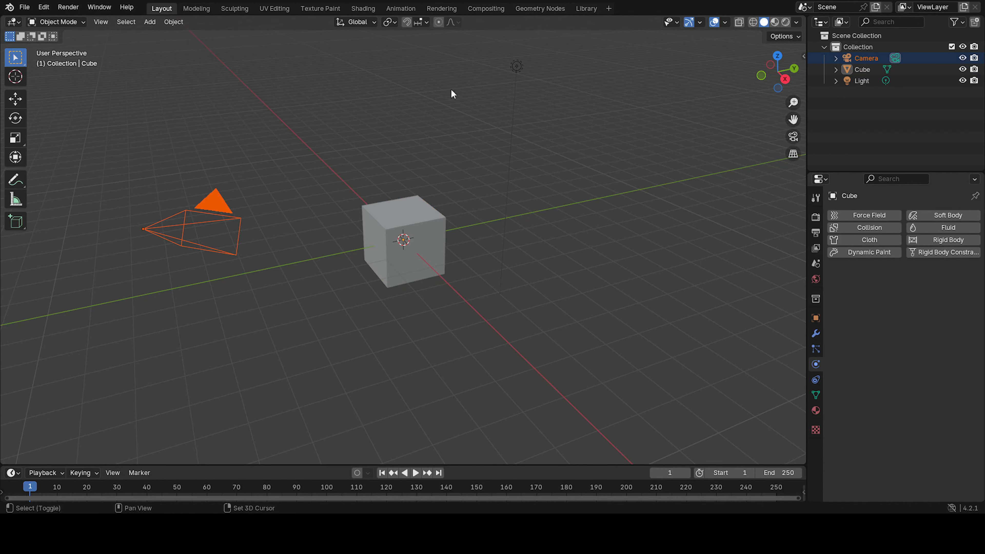
key(Delete)
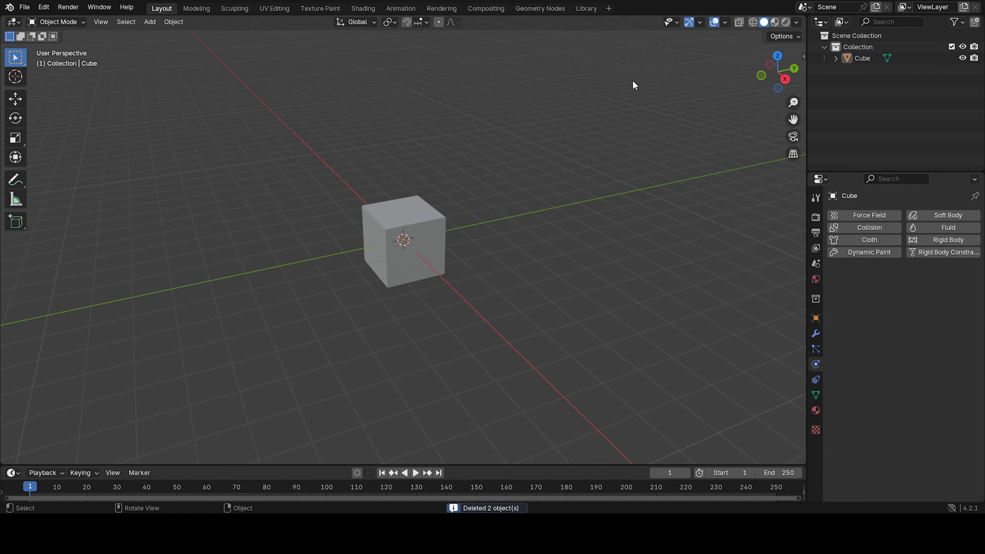
click(388, 228)
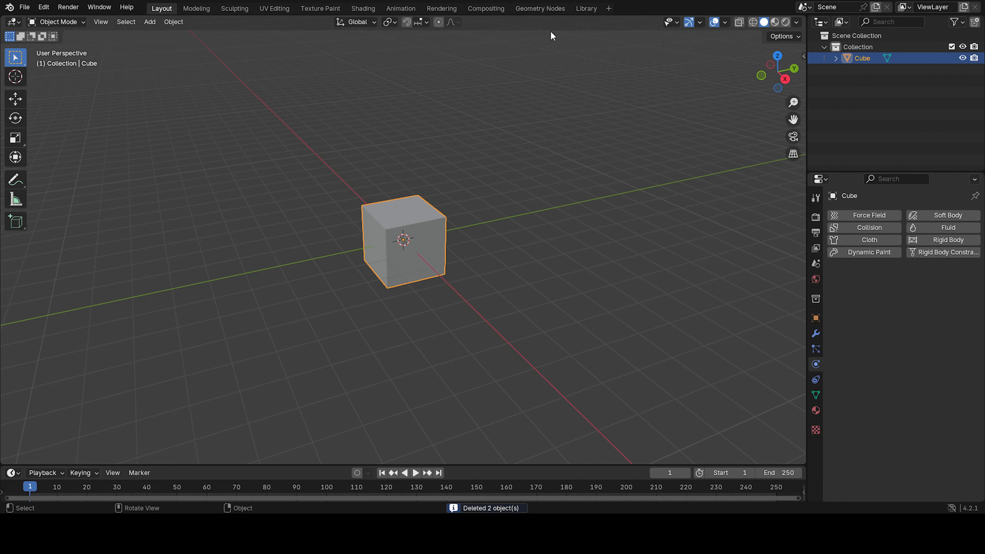
Open the Geometry Nodes workspace, widen the node editor, and create a new geometry node group on the cube.
click(540, 8)
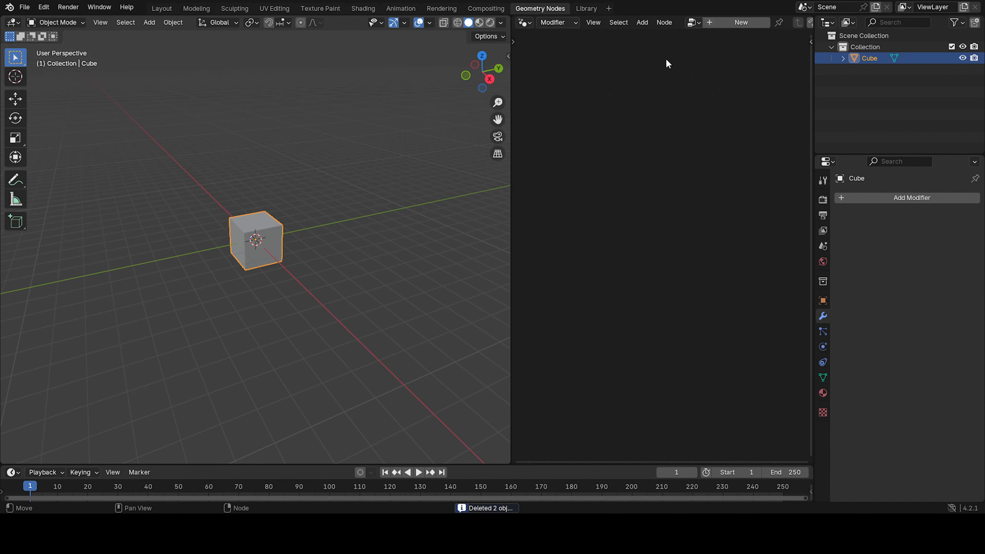
drag(512, 153, 374, 225)
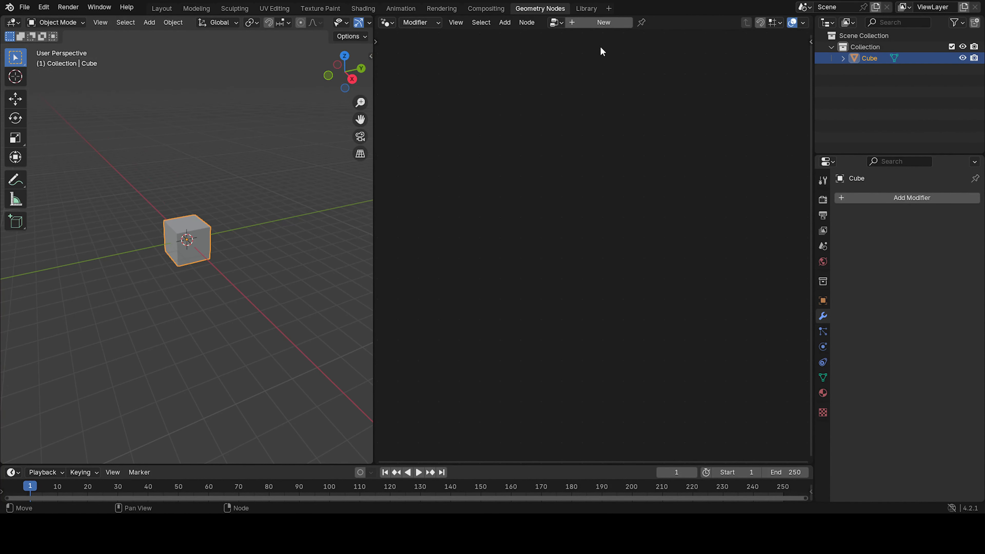
click(600, 23)
drag(373, 170, 388, 170)
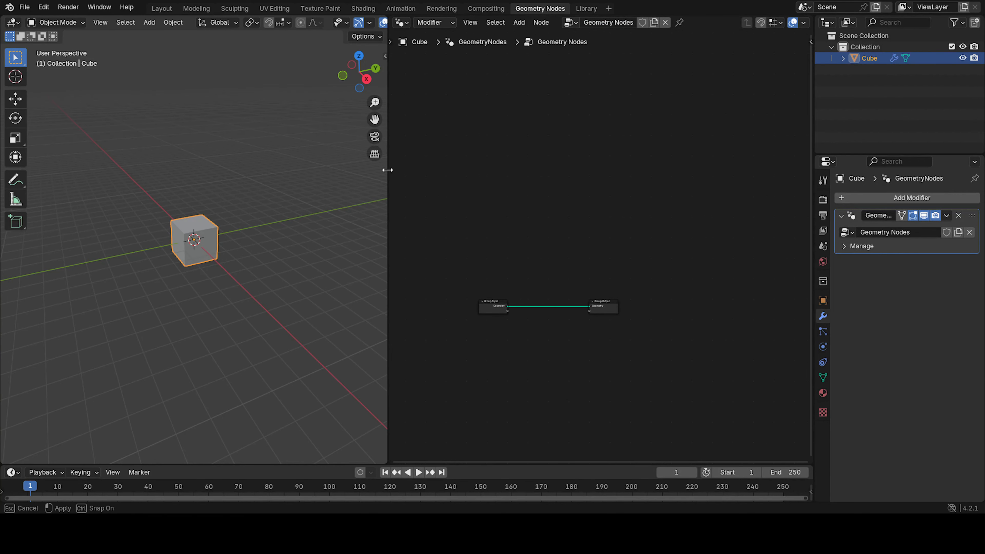
Add a Grid node to the node tree below the Group Input.
scroll(598, 248, up, 6)
middle_drag(530, 311, 588, 210)
scroll(593, 249, up, 4)
middle_drag(585, 245, 613, 200)
key(shift+a)
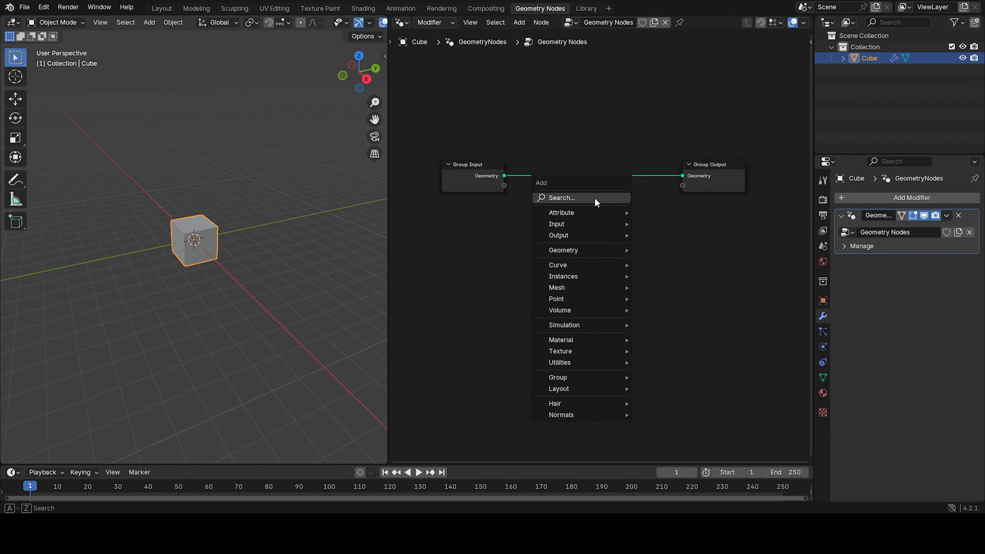
click(594, 197)
text(gr)
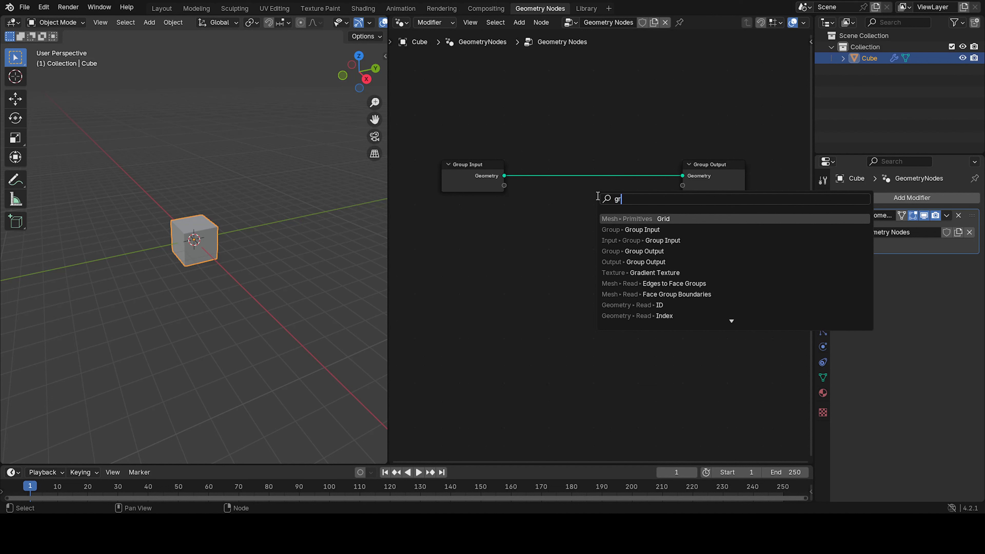
text(id)
key(Return)
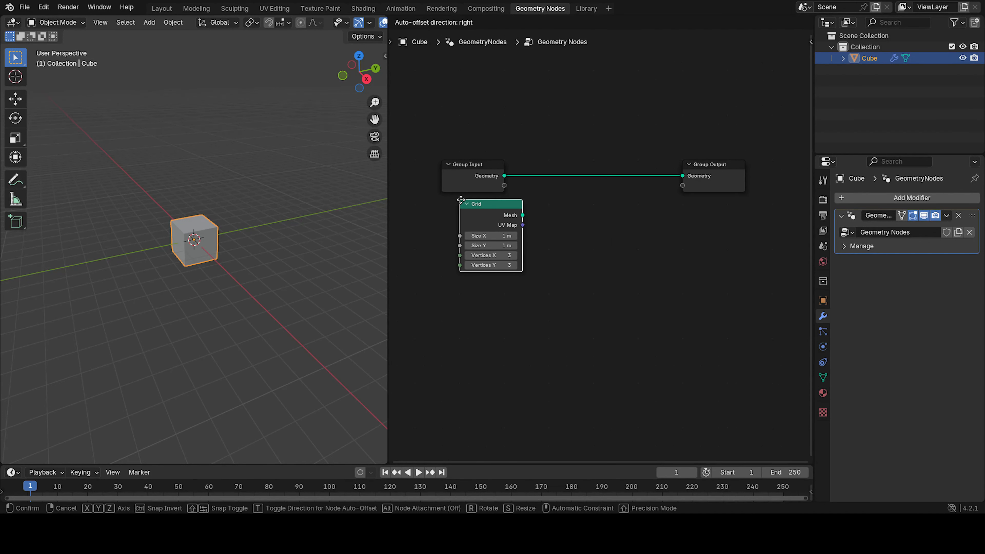
click(448, 198)
Set the grid's Size X and Size Y to 10 m and its Vertices X and Y to 30.
click(474, 230)
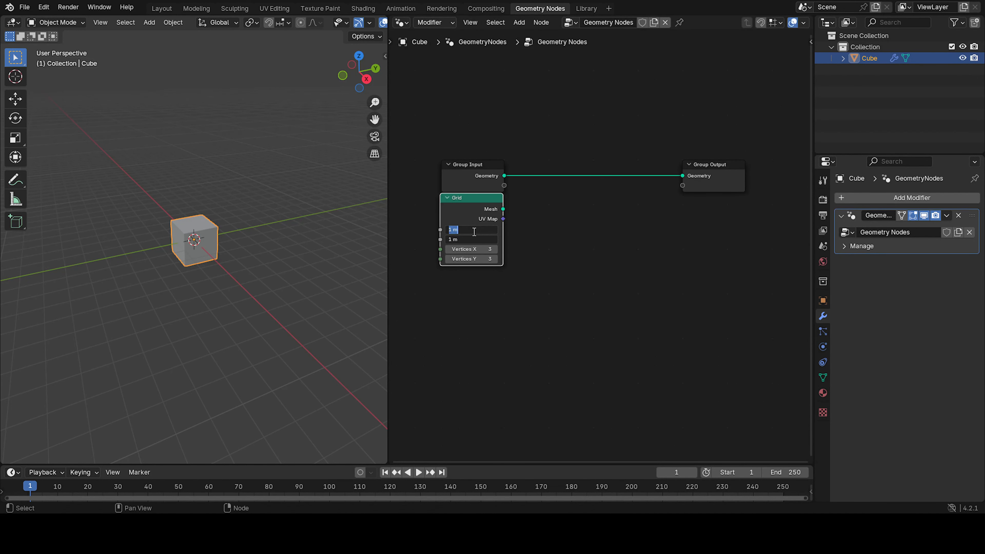
key(Return)
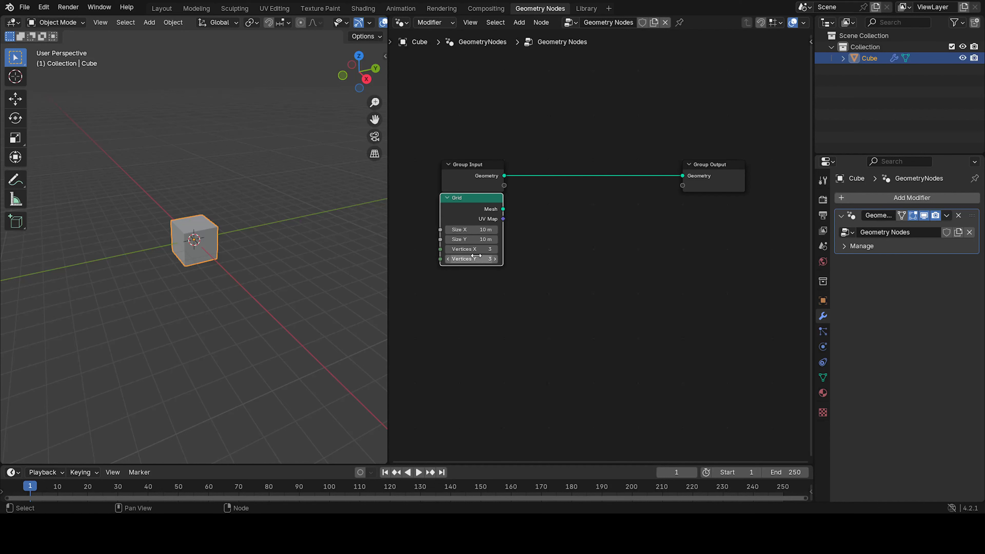
drag(476, 256, 478, 250)
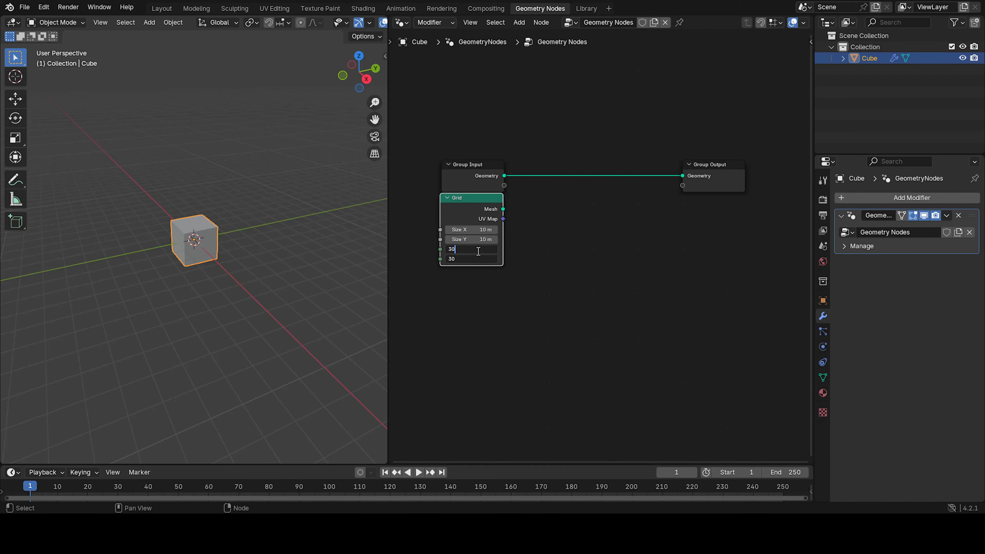
text(30)
key(Return)
Connect the Grid's mesh output to the Group Output geometry and switch the viewport to wireframe display.
drag(504, 209, 683, 176)
scroll(343, 23, down, 5)
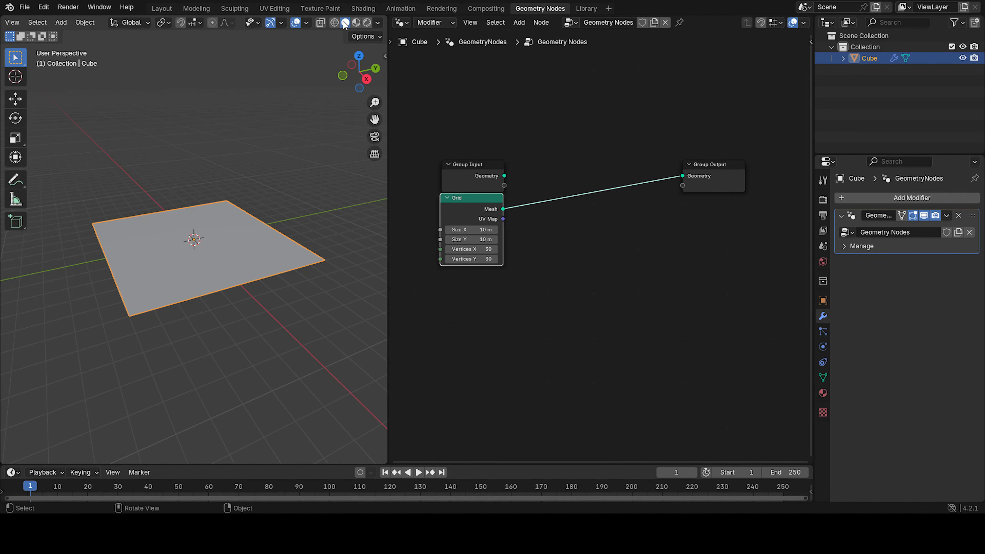
click(335, 22)
Insert an Instance on Points node between the Grid and the Group Output.
middle_drag(238, 197, 301, 225)
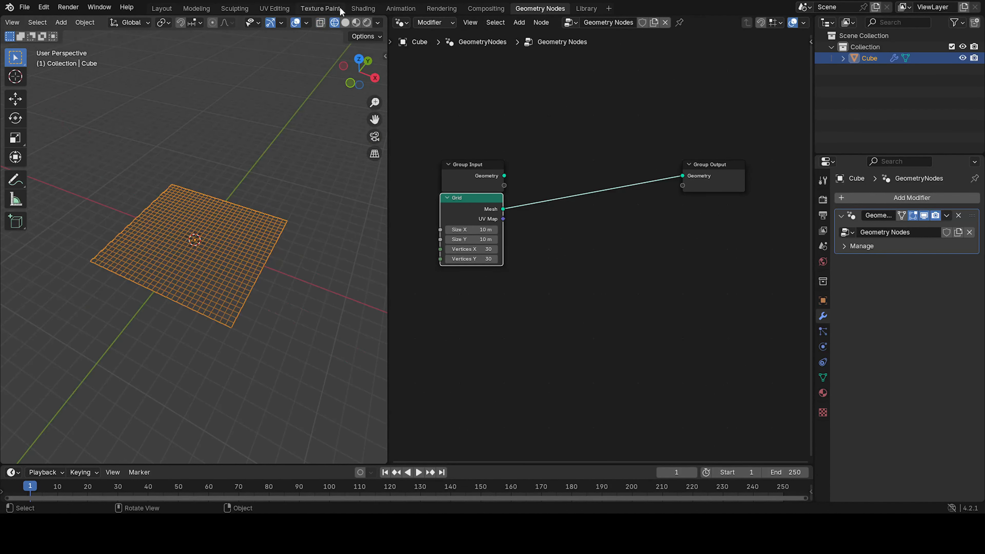
scroll(249, 256, up, 10)
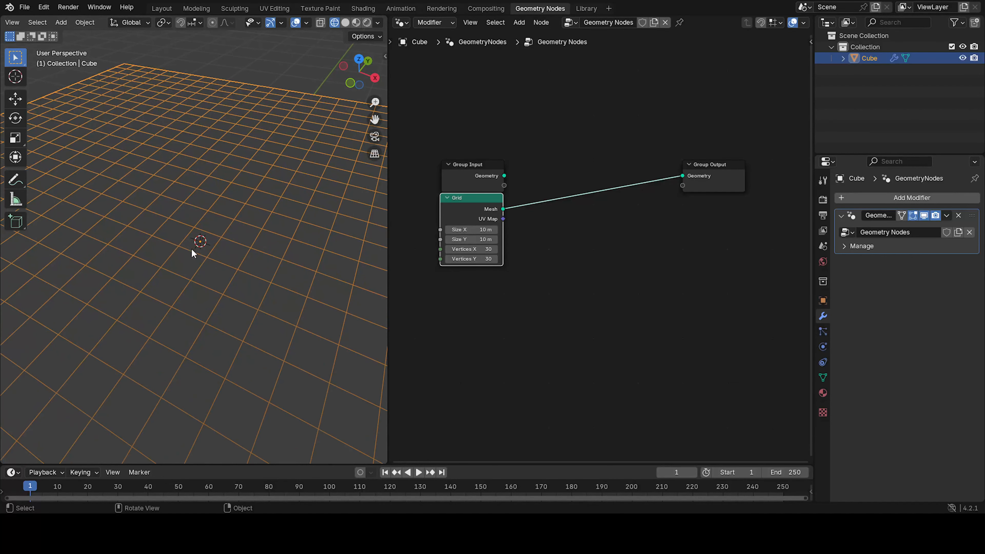
scroll(251, 224, down, 5)
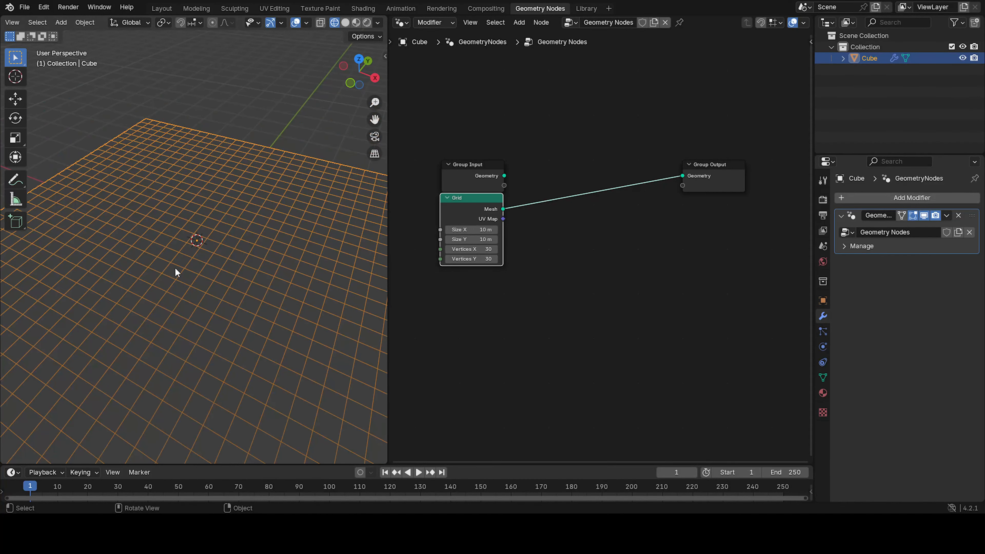
scroll(175, 268, down, 3)
middle_drag(320, 300, 309, 282)
click(452, 291)
scroll(530, 254, up, 1)
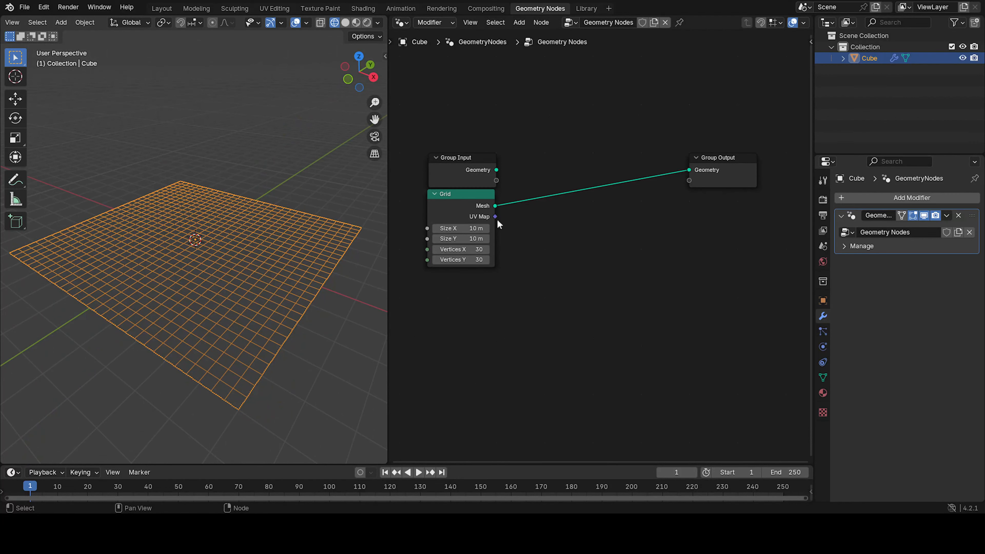
middle_drag(563, 206, 548, 216)
key(shift+a)
click(580, 207)
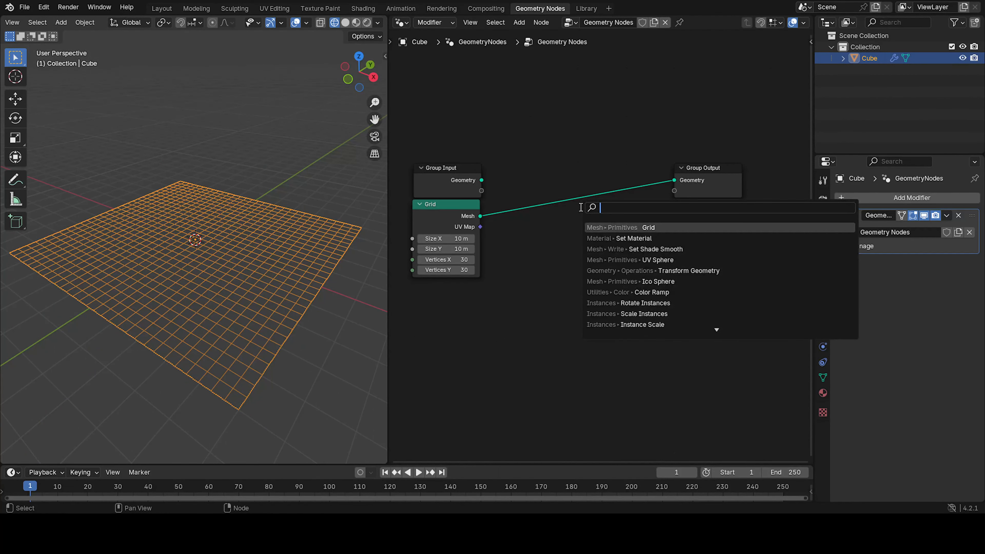
text(instan)
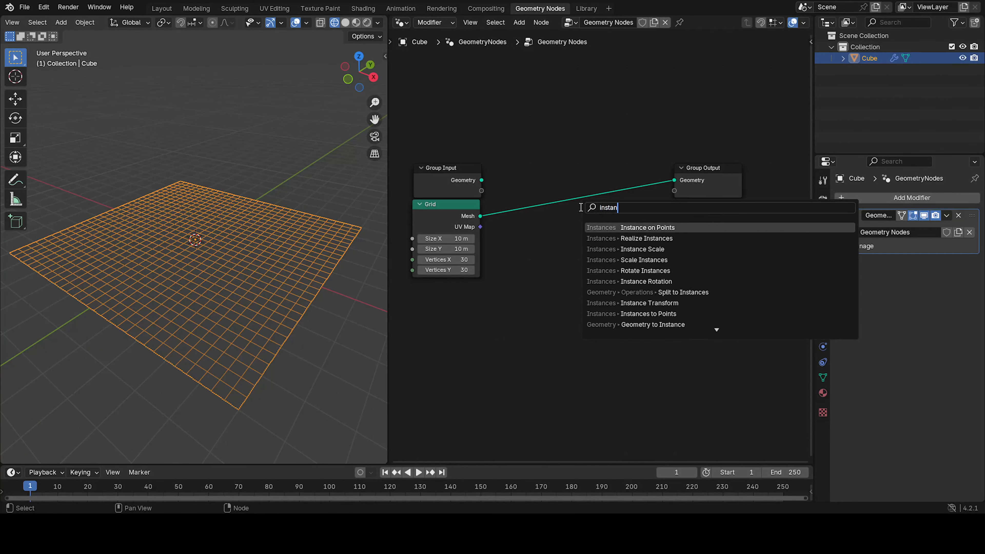
click(665, 227)
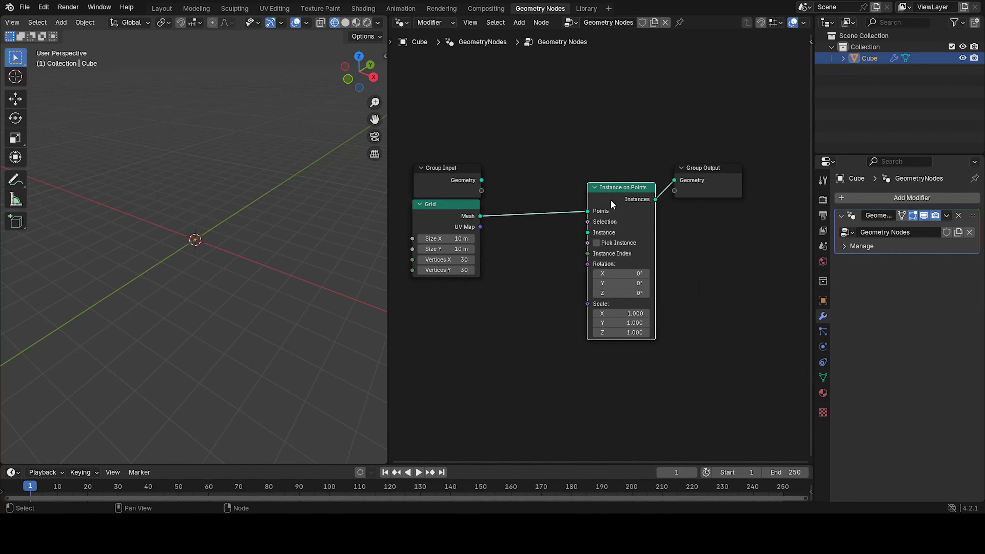
click(616, 192)
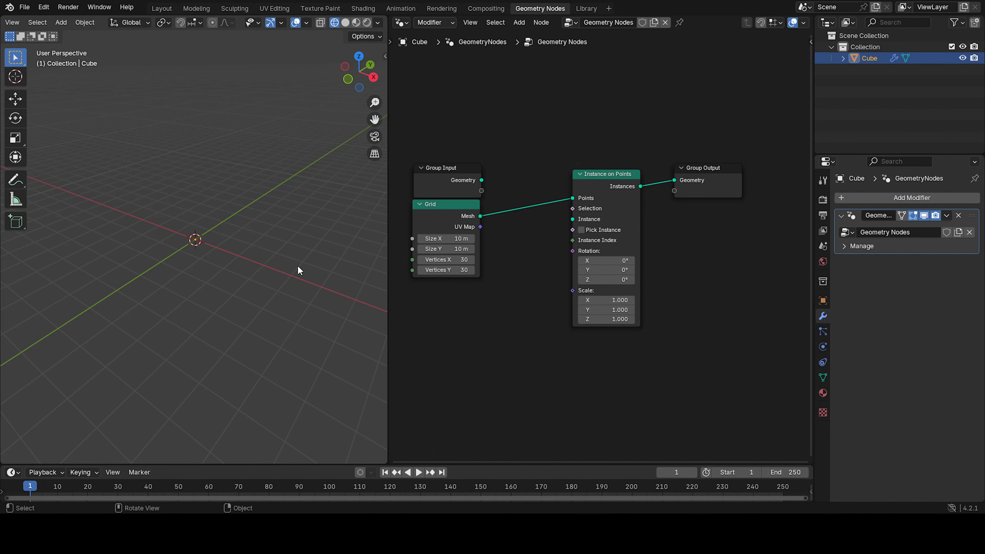
Add a new cube mesh object to the scene and switch the viewport to solid shading.
middle_drag(299, 268, 275, 241)
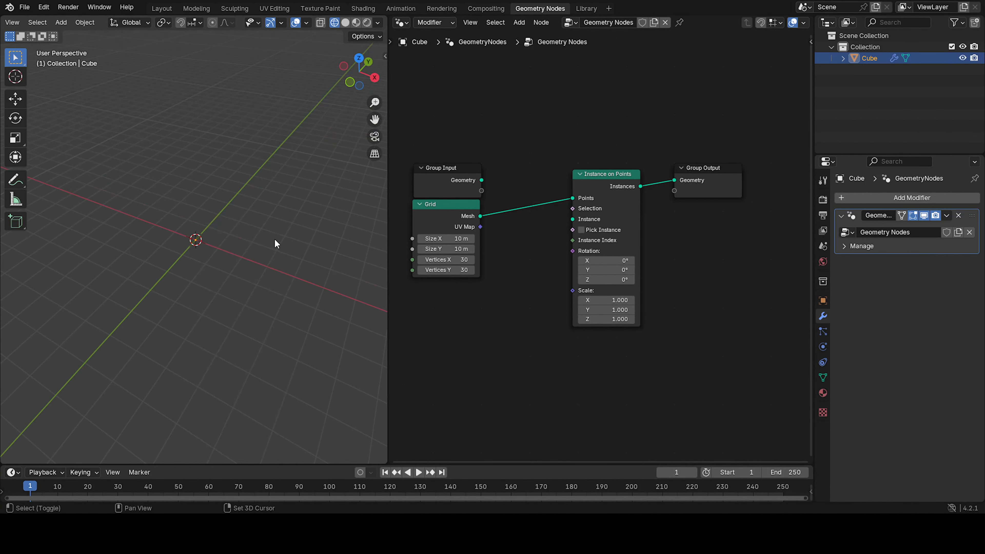
key(shift+a)
mouse_move(253, 253)
click(313, 266)
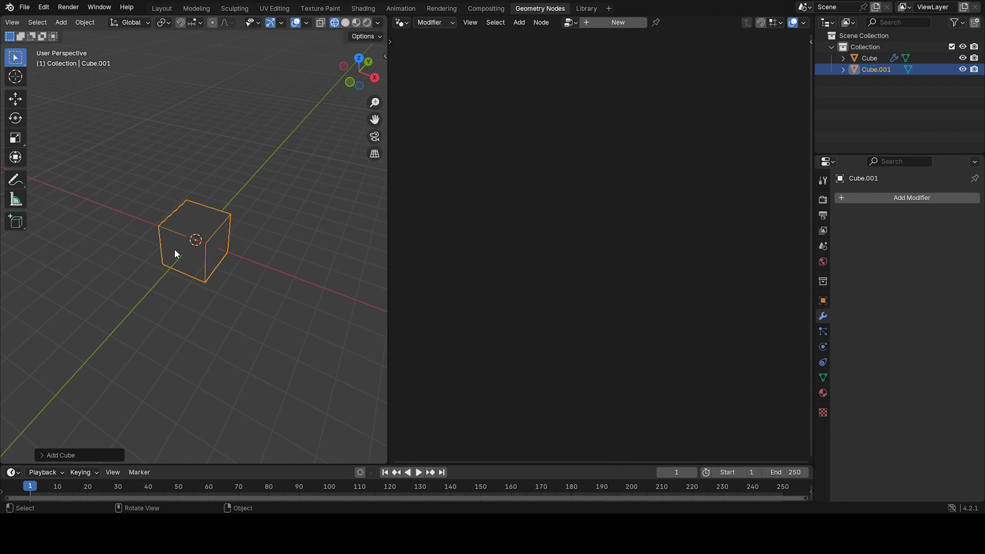
middle_drag(175, 253, 209, 229)
click(345, 22)
scroll(243, 255, up, 3)
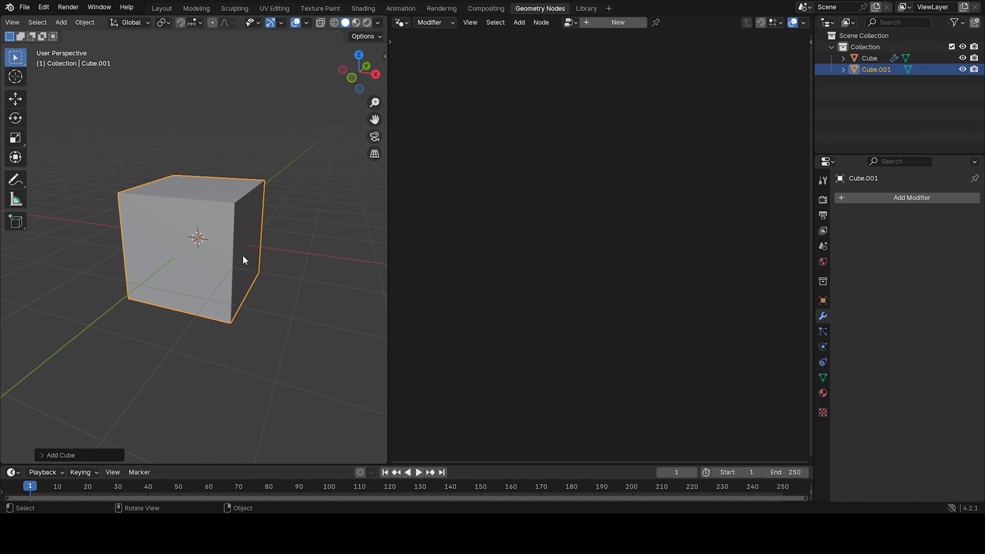
Scale the new cube along the Z axis to flatten it into a thin slab.
key(s)
key(z)
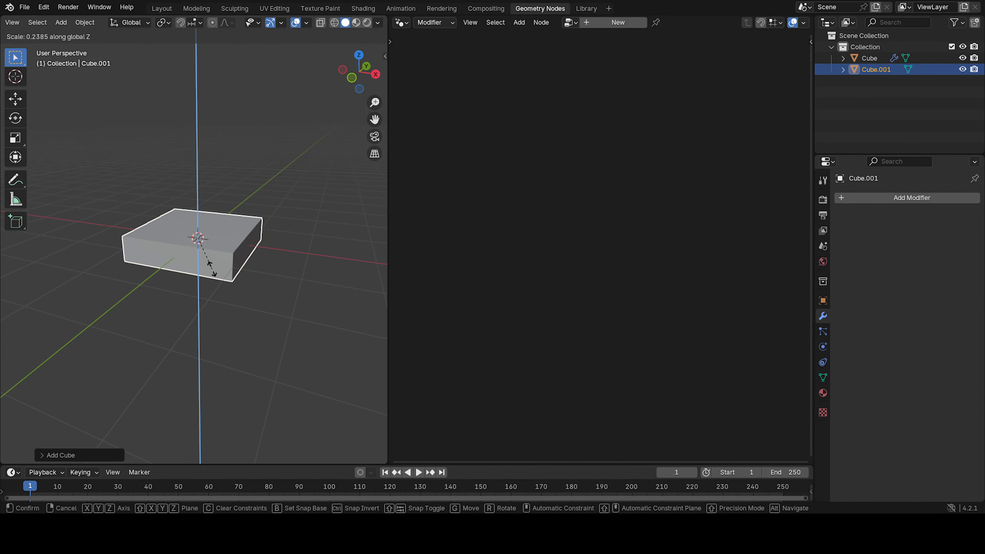
click(204, 263)
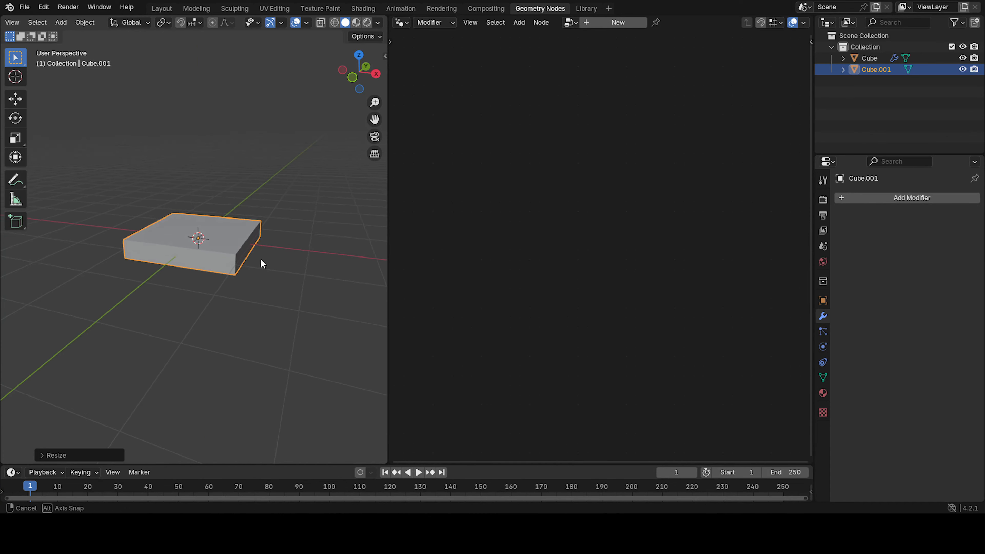
middle_drag(260, 259, 291, 240)
key(s)
key(z)
click(255, 299)
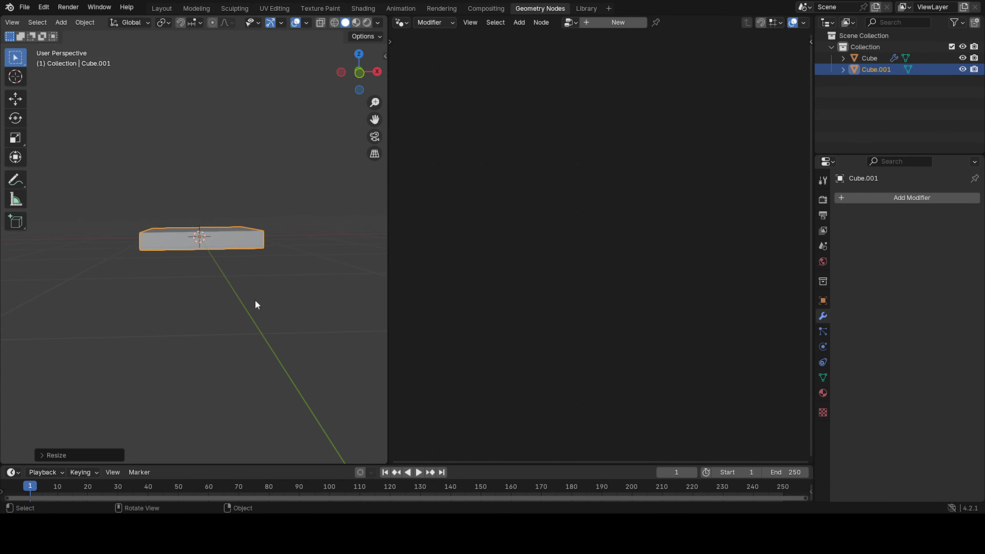
middle_drag(246, 279, 219, 311)
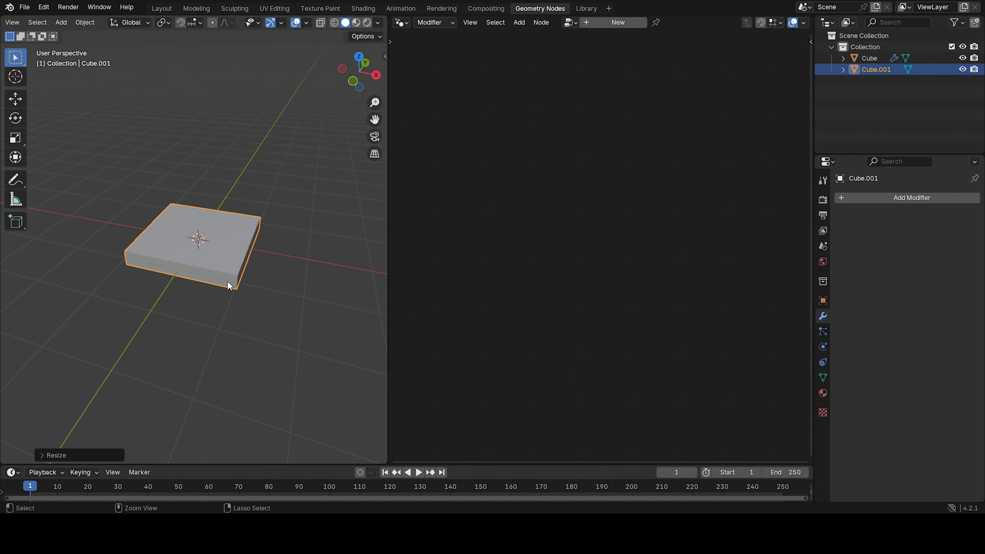
Apply the slab's scale and add a Bevel modifier to it.
key(ctrl+a)
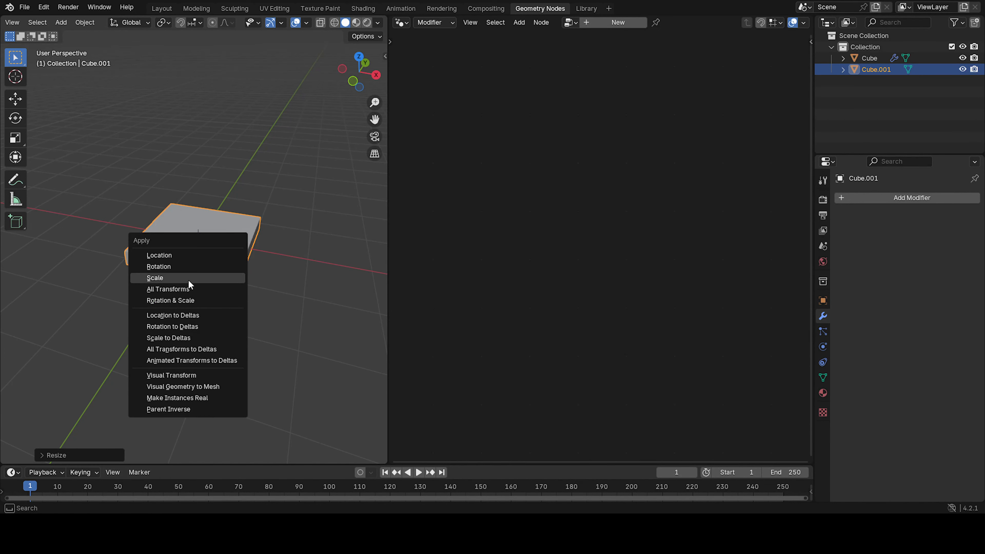
click(189, 279)
click(888, 199)
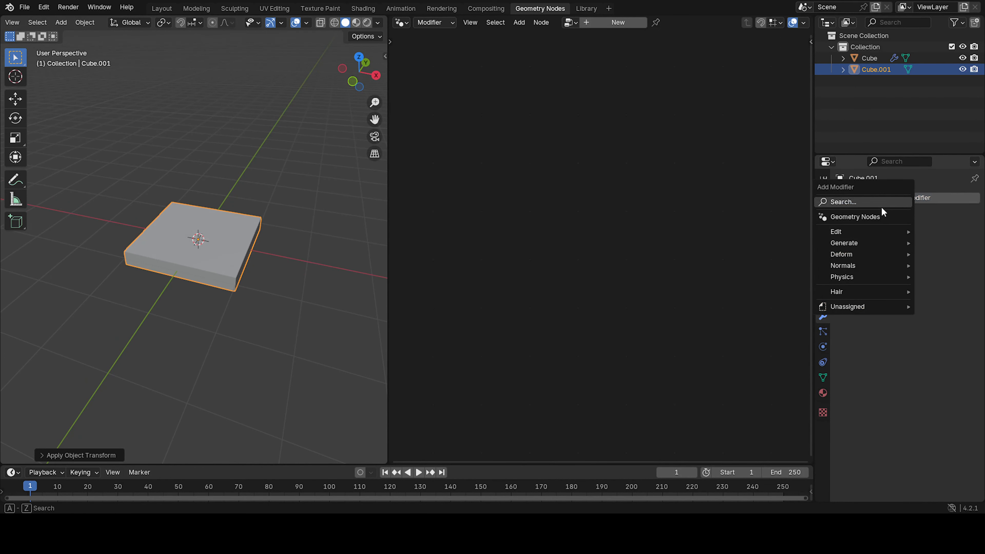
click(880, 204)
click(761, 270)
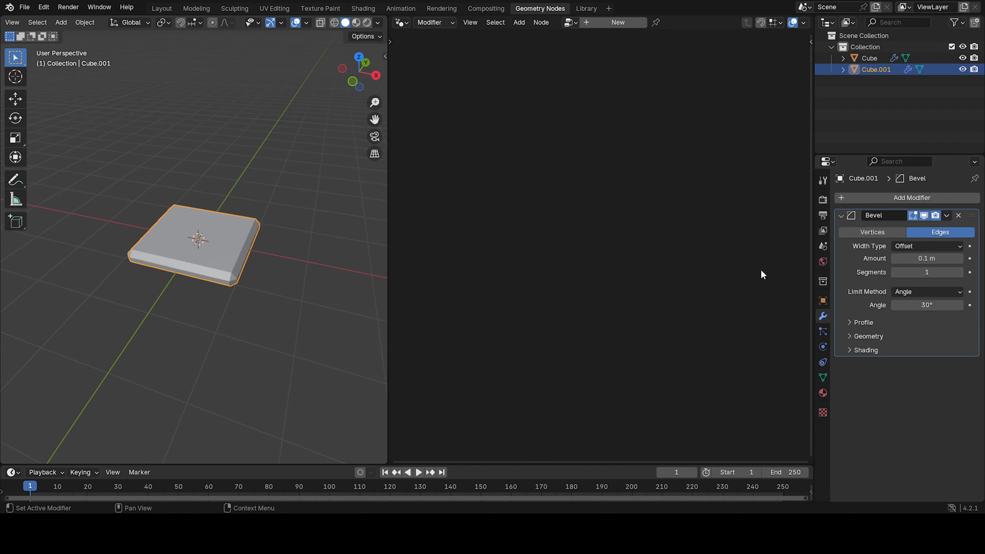
Set the bevel amount to 0.024 m and the segments to 3.
scroll(200, 262, up, 4)
middle_drag(270, 295, 272, 271)
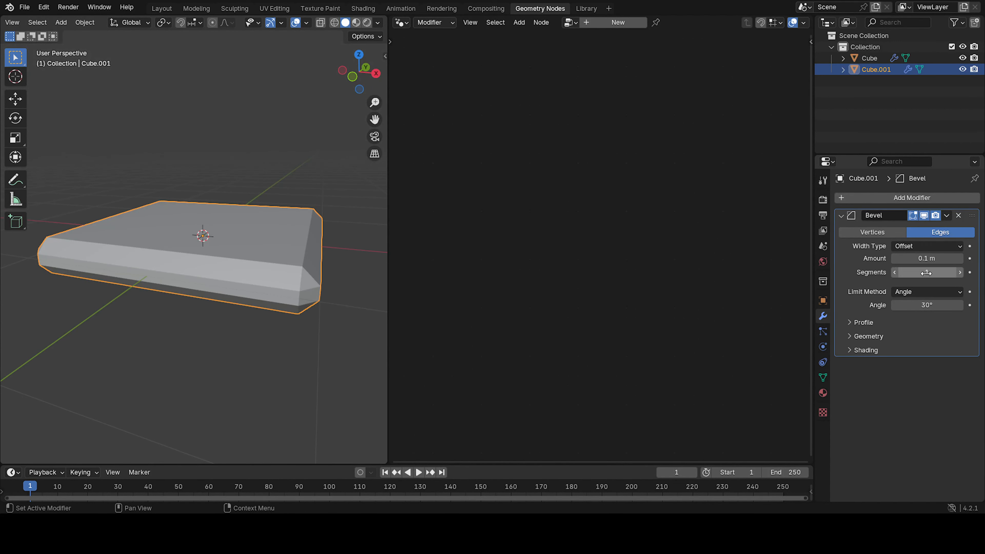
drag(927, 259, 899, 258)
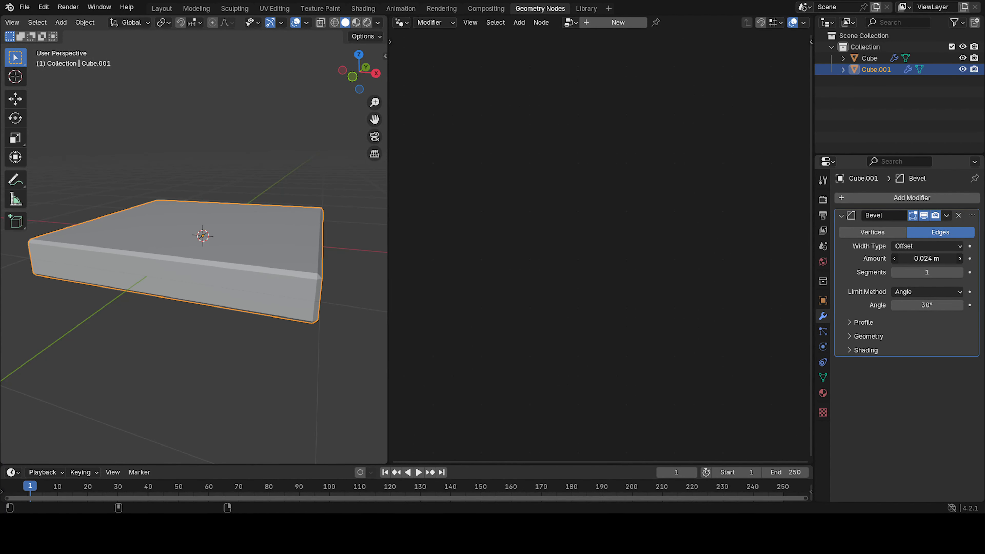
click(961, 272)
click(961, 272)
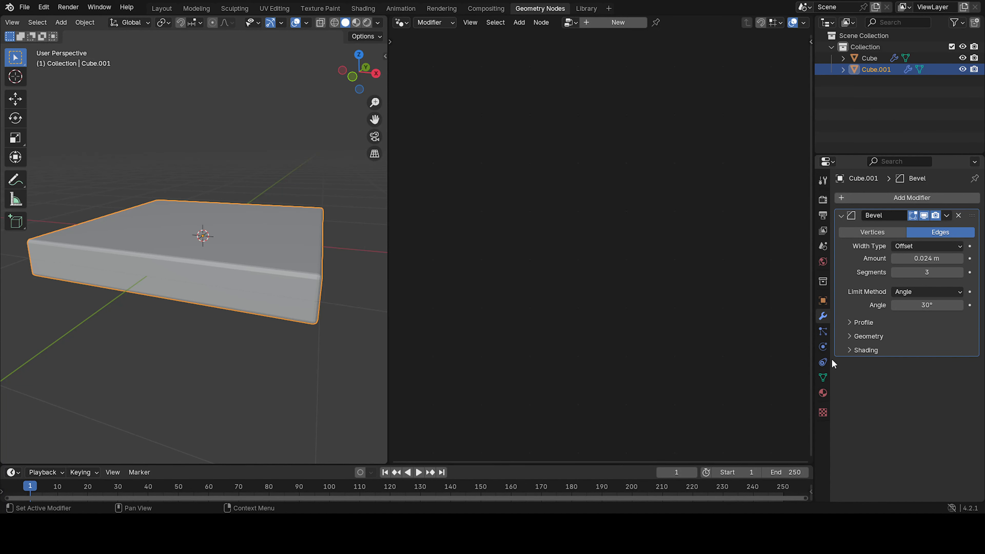
Enable Harden Normals in the bevel modifier's shading options.
click(867, 354)
click(895, 367)
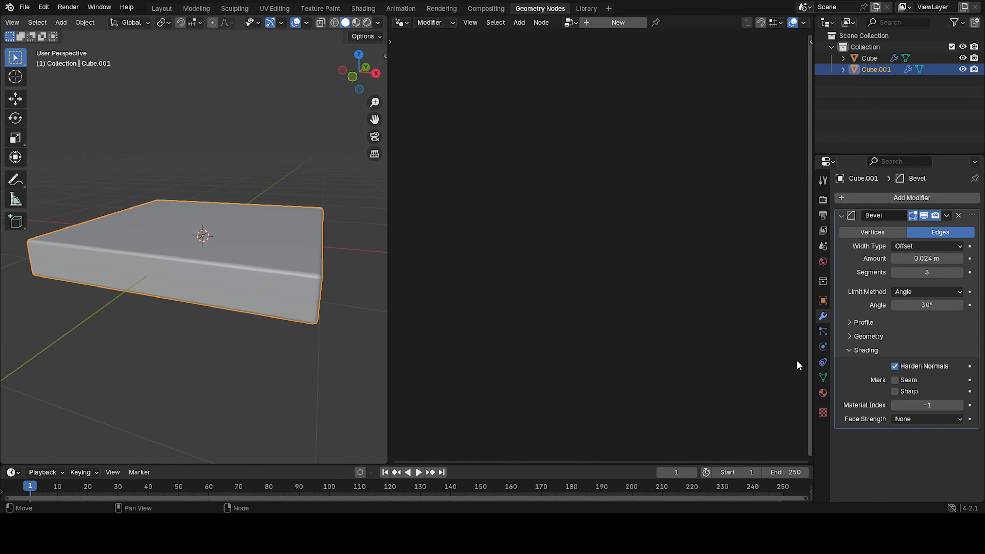
Apply Shade Auto Smooth to the slab.
right_click(266, 250)
click(260, 260)
middle_drag(262, 262, 279, 275)
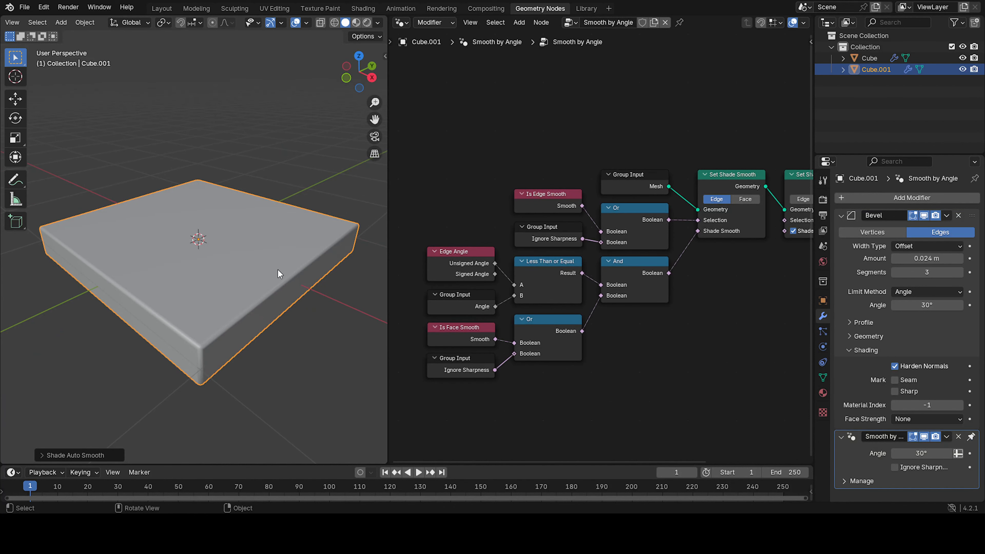
In Edit Mode, bevel the slab's vertical corner edges by about 0.22 m.
click(209, 83)
middle_drag(268, 228, 238, 251)
click(240, 251)
middle_drag(268, 367, 286, 333)
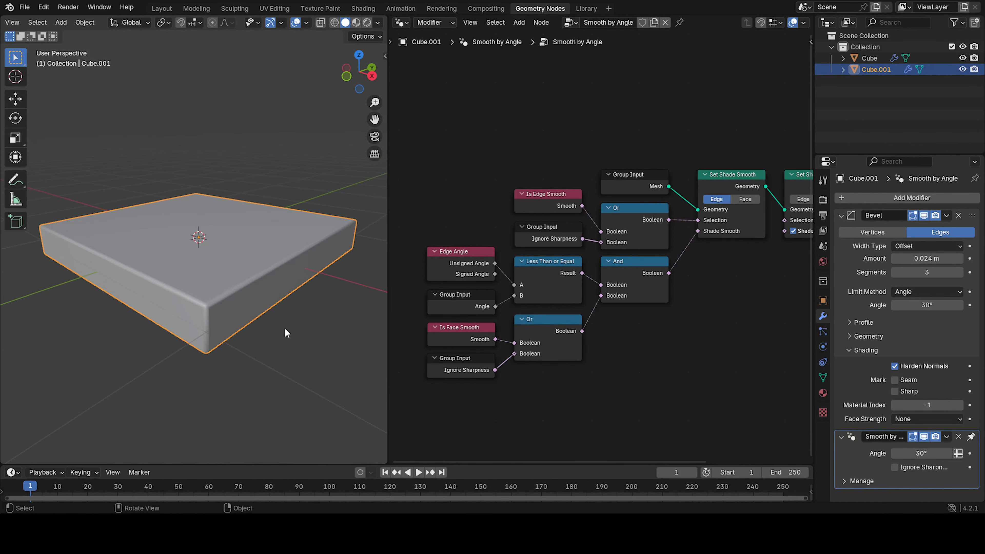
key(Tab)
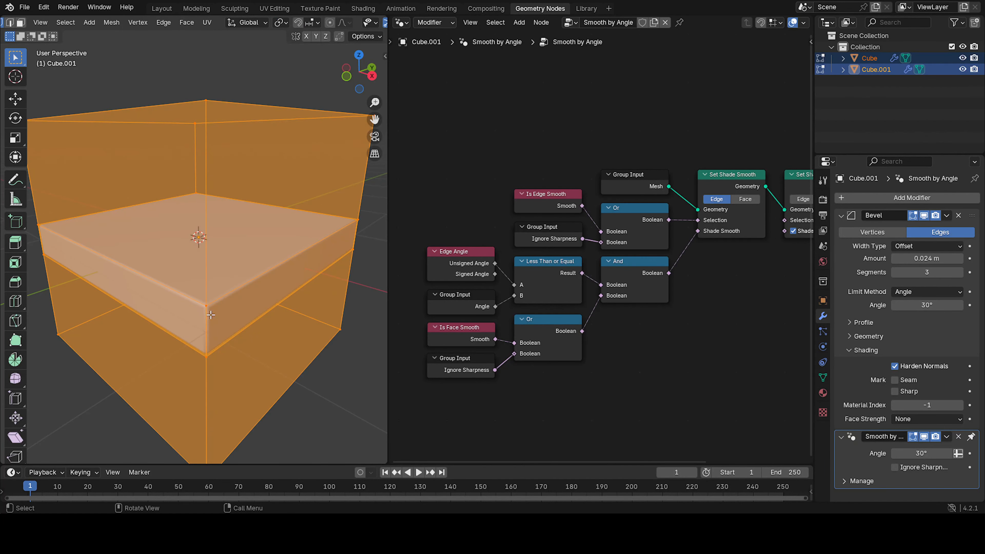
scroll(209, 276, down, 2)
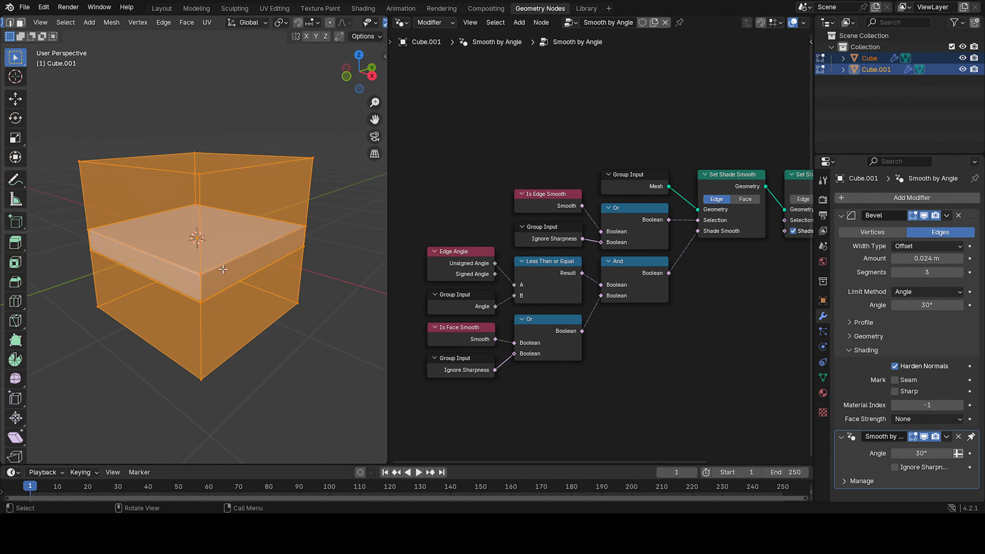
mouse_move(223, 270)
middle_down()
mouse_move(241, 263)
mouse_move(217, 270)
mouse_move(226, 269)
middle_up()
key(Tab)
key(Tab)
click(199, 262)
shift+click(140, 269)
middle_drag(93, 270, 195, 238)
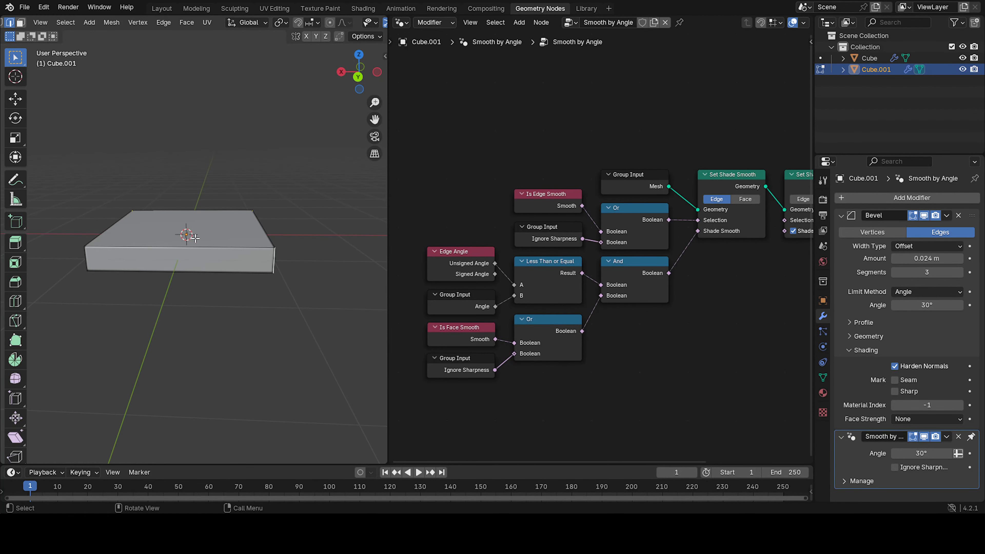
scroll(7, 26, up, 4)
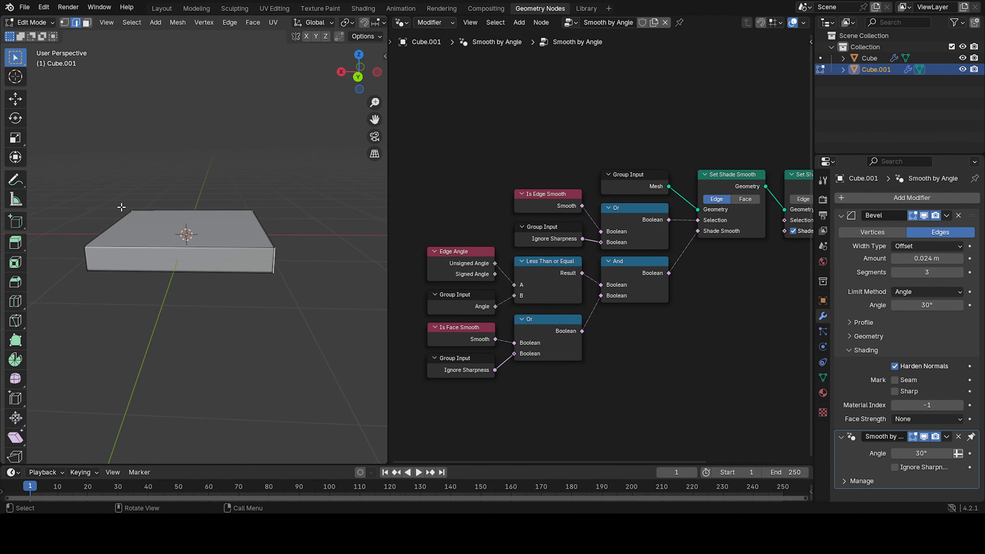
shift+click(87, 258)
middle_drag(250, 254, 273, 298)
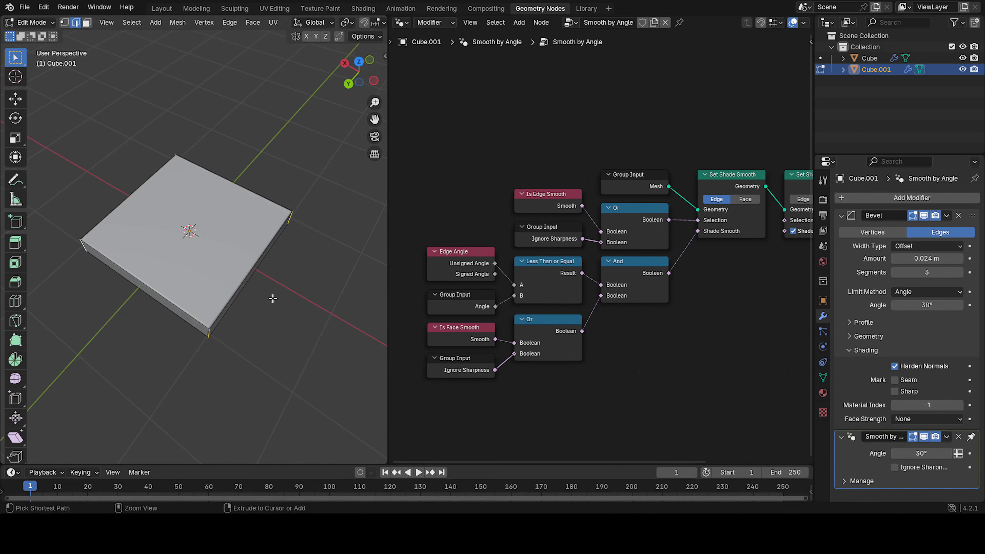
key(ctrl+b)
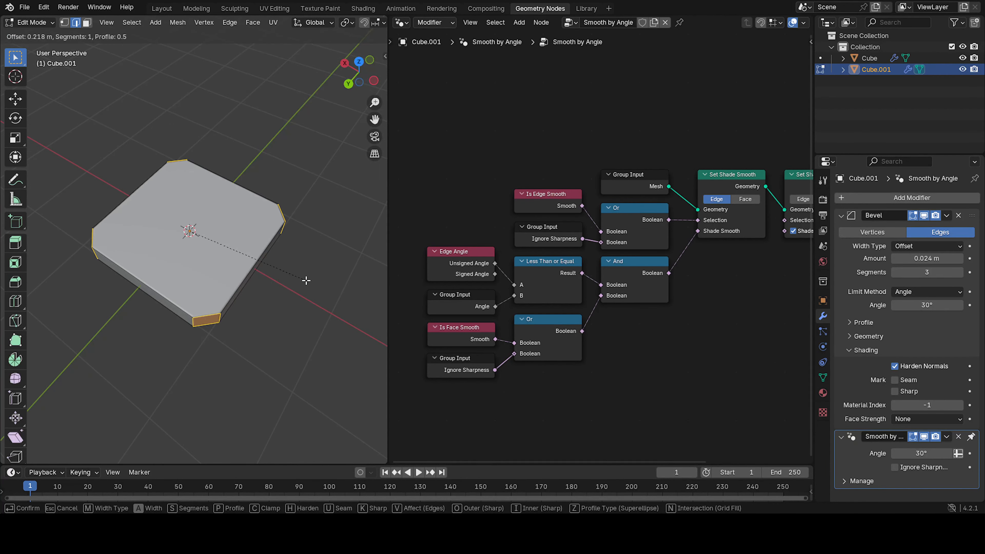
click(306, 280)
middle_drag(306, 280, 301, 229)
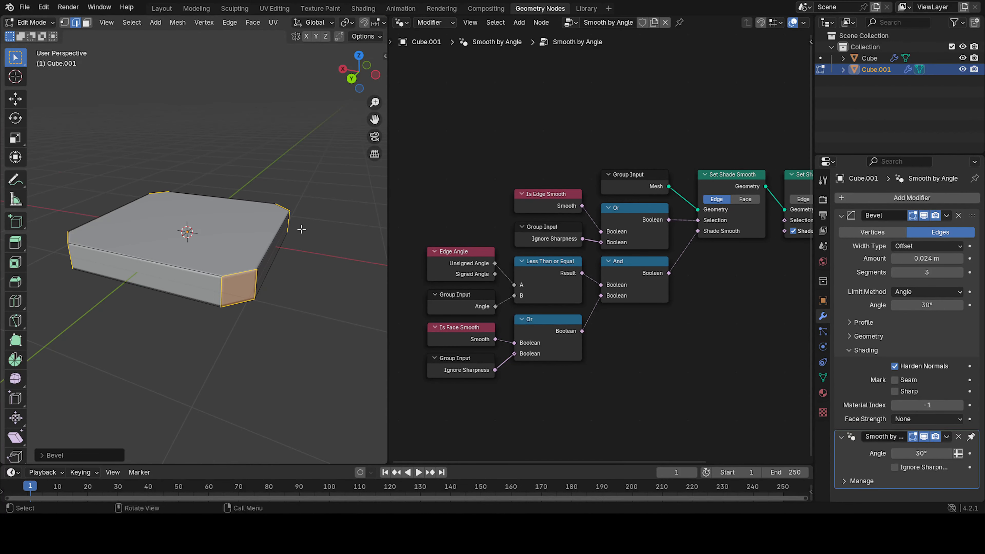
Return to Object Mode and move the slab away from the origin.
key(Tab)
mouse_move(236, 279)
middle_down()
mouse_move(198, 288)
mouse_move(250, 270)
middle_up()
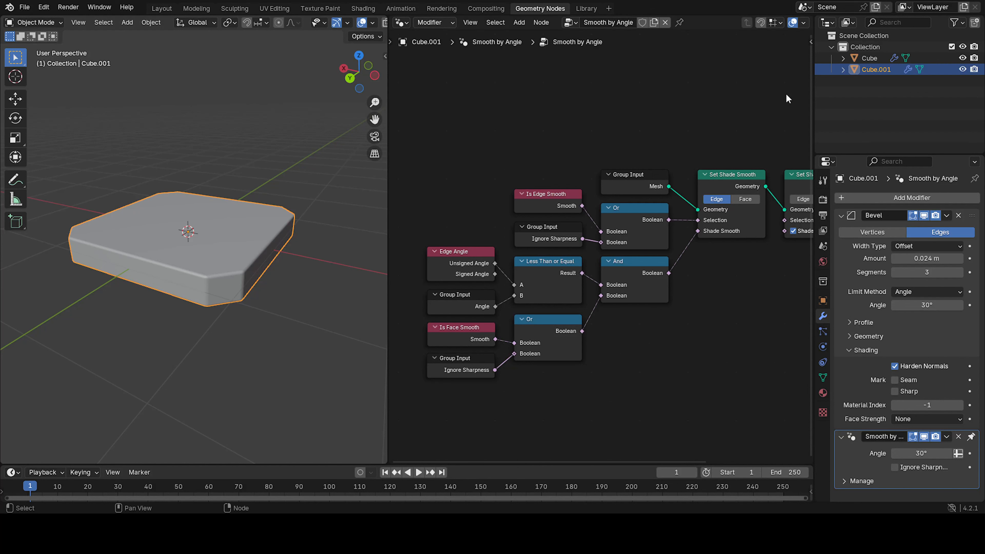
scroll(281, 252, down, 8)
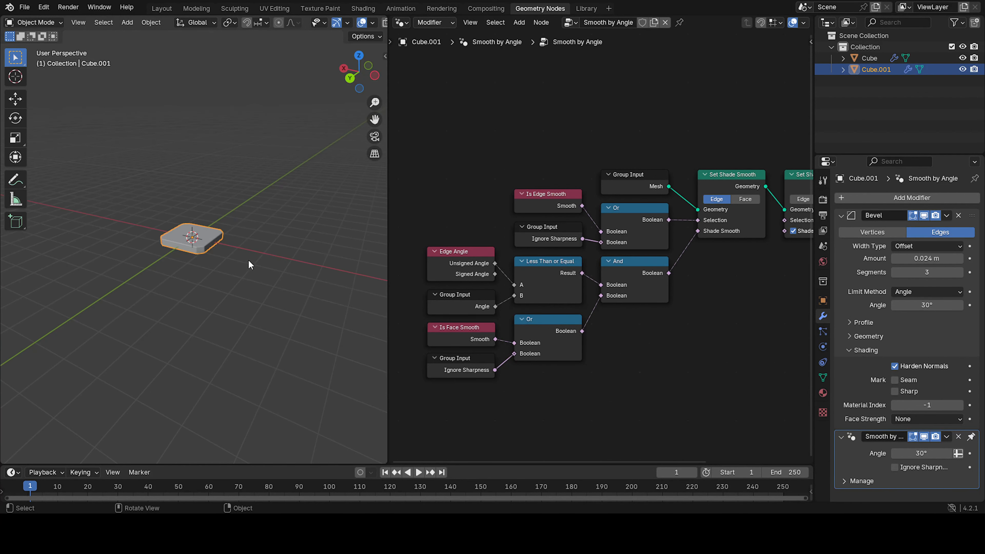
key(g)
click(338, 322)
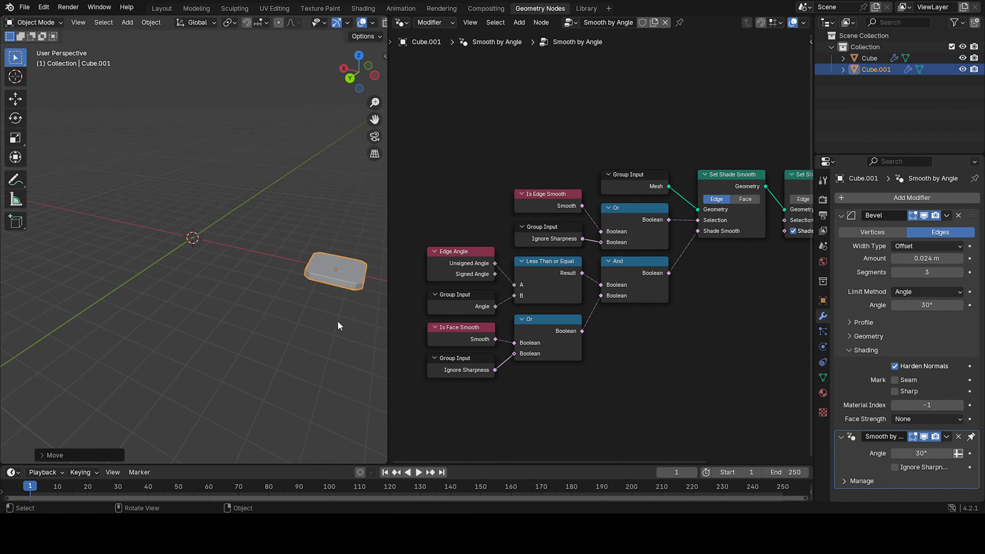
middle_drag(337, 322, 273, 275)
scroll(249, 269, up, 5)
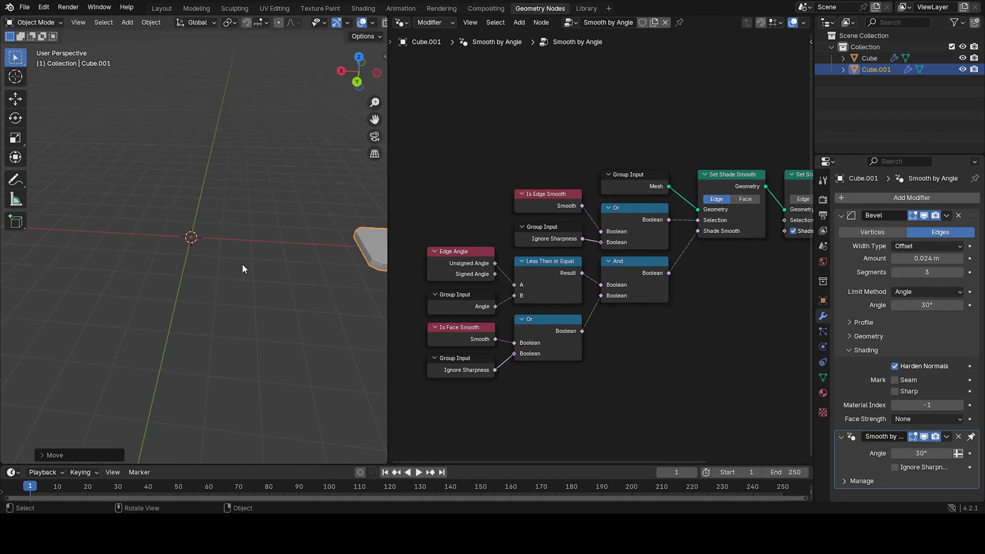
Select the grid object and set the Instance on Points scale to 0.172 on X, Y and Z.
click(933, 59)
drag(850, 70, 505, 264)
drag(551, 320, 634, 187)
drag(514, 266, 508, 261)
middle_drag(220, 253, 110, 191)
drag(668, 268, 640, 287)
middle_drag(295, 236, 256, 277)
scroll(256, 276, up, 12)
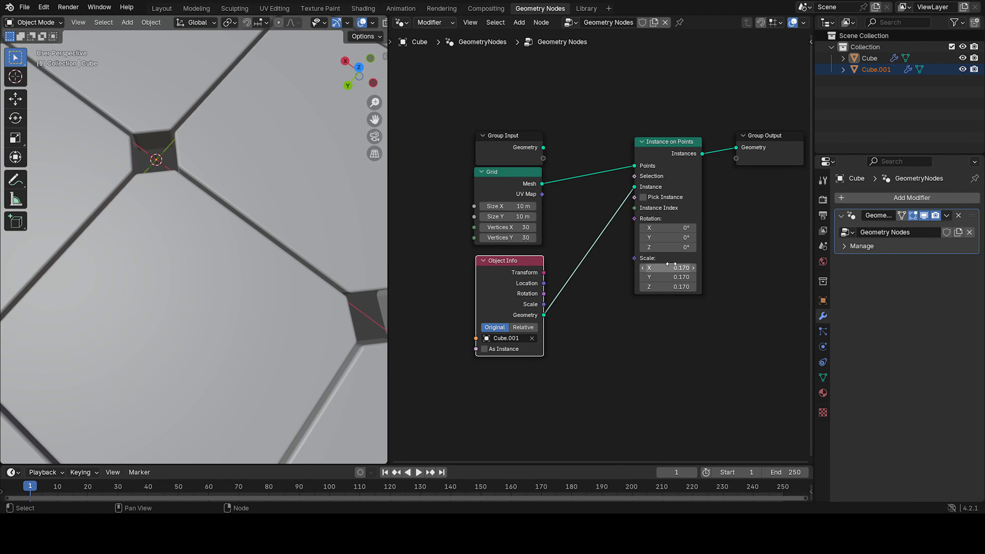
drag(672, 265, 672, 286)
click(672, 265)
key(Return)
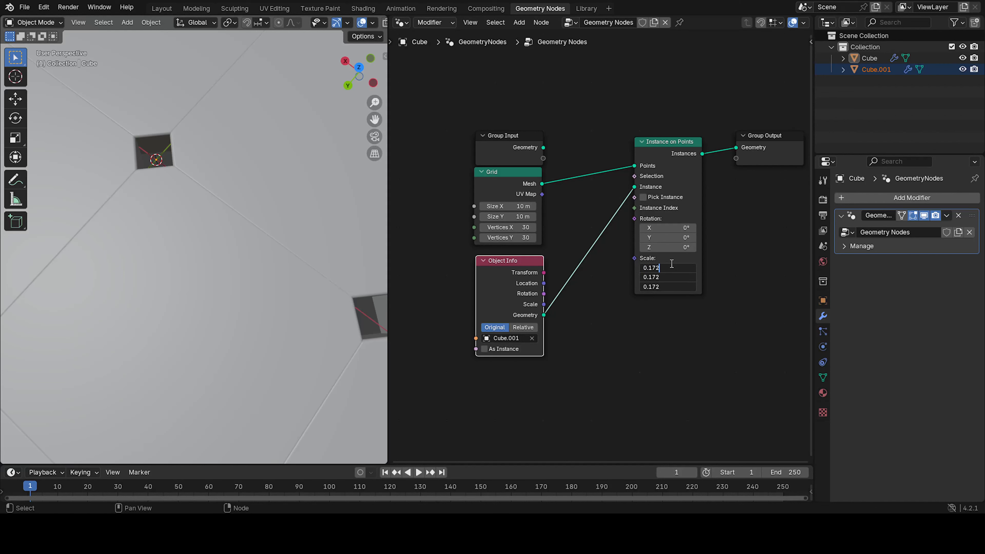
text(0.172)
key(Return)
Rename the slab object to Instance.
scroll(229, 210, up, 2)
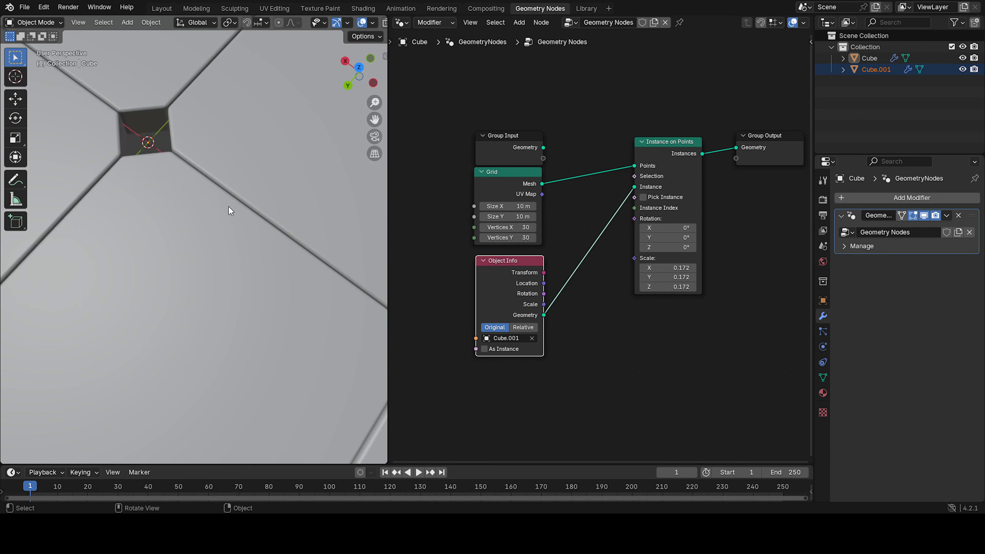
middle_drag(229, 207, 185, 157)
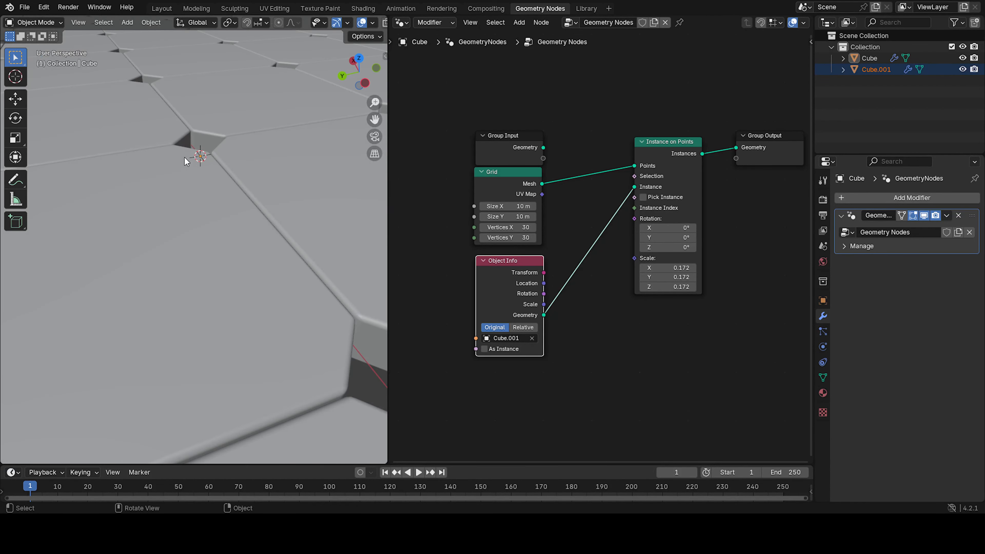
scroll(184, 157, down, 14)
middle_drag(196, 306, 306, 299)
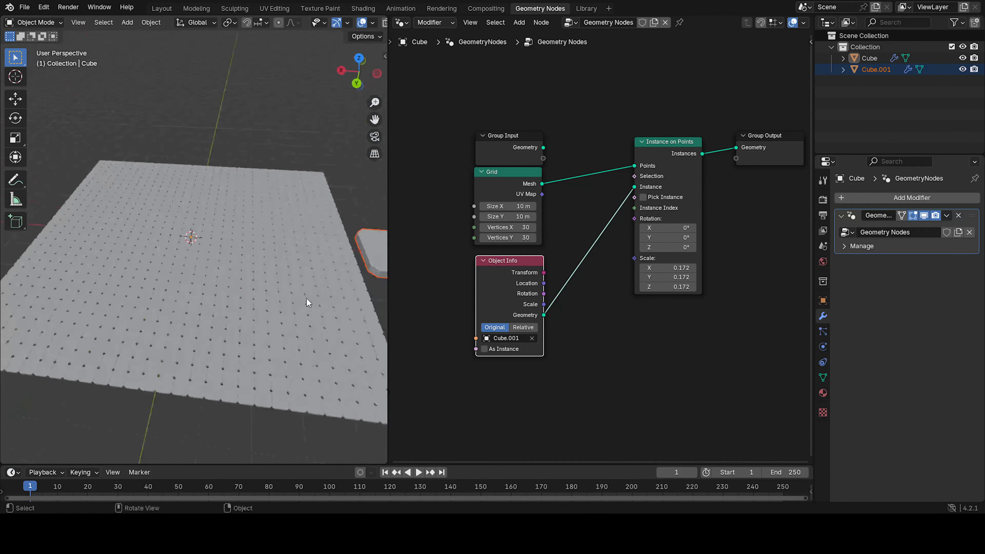
middle_drag(300, 232, 281, 211)
click(320, 155)
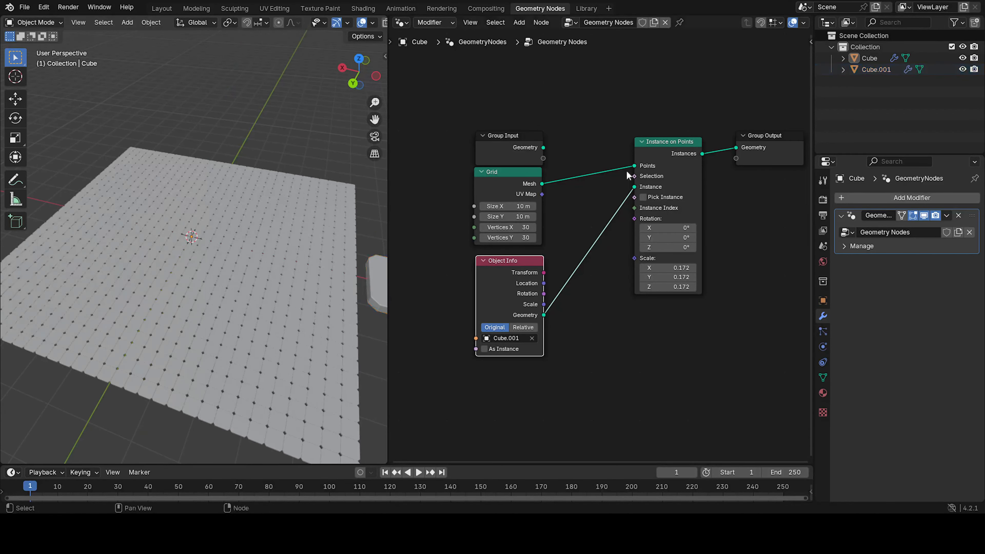
click(864, 70)
double_click(878, 72)
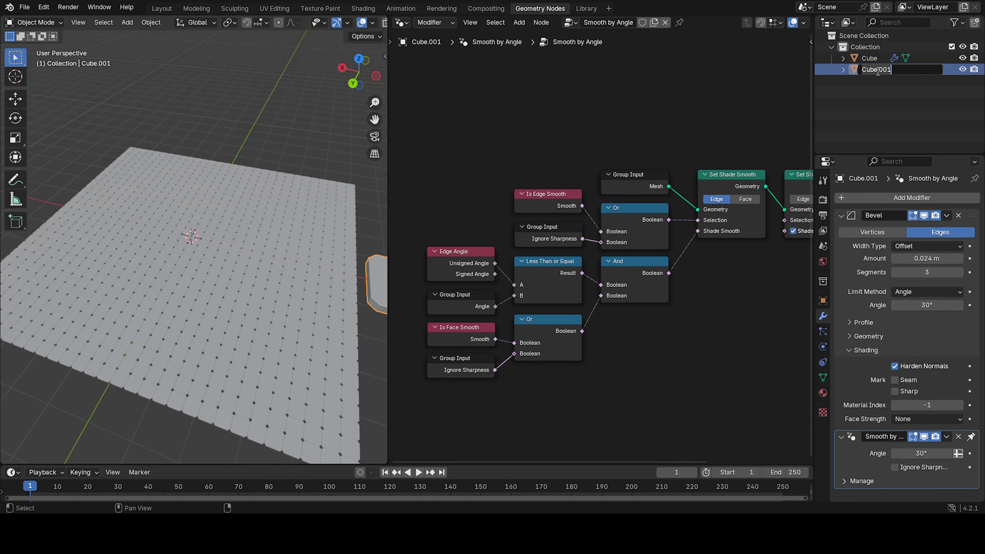
key(BackSpace)
key(Return)
Rename the grid object Cube to Geo.
click(880, 59)
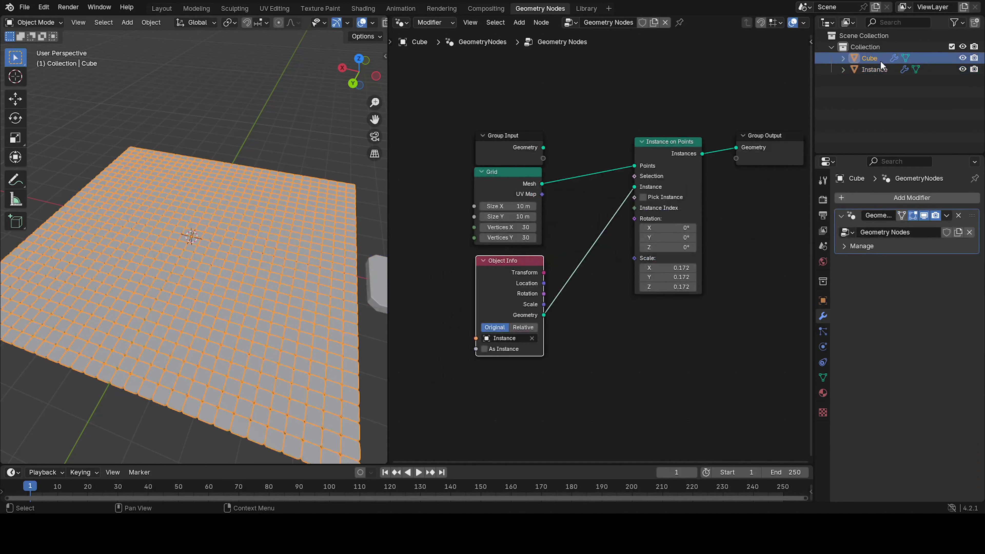
double_click(881, 60)
text(Geo)
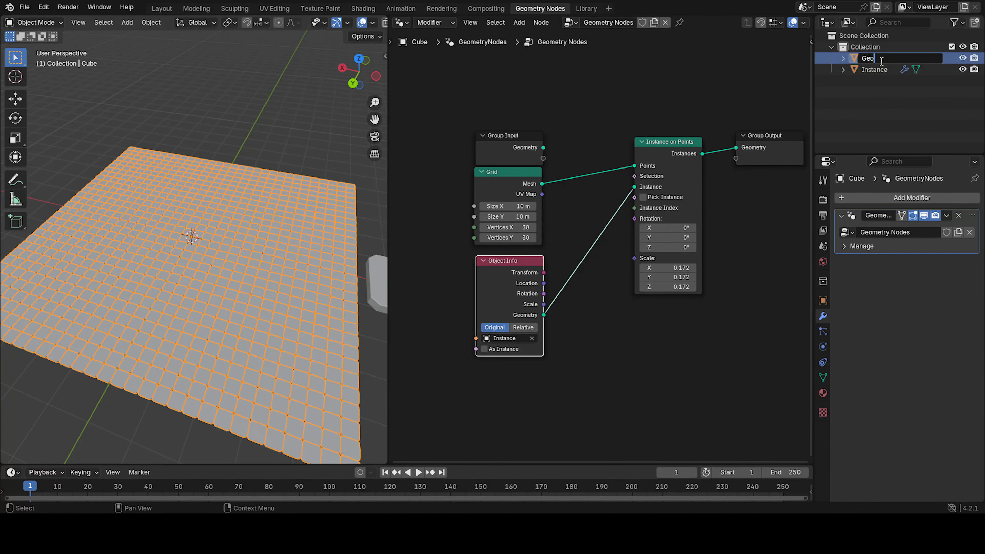
key(Return)
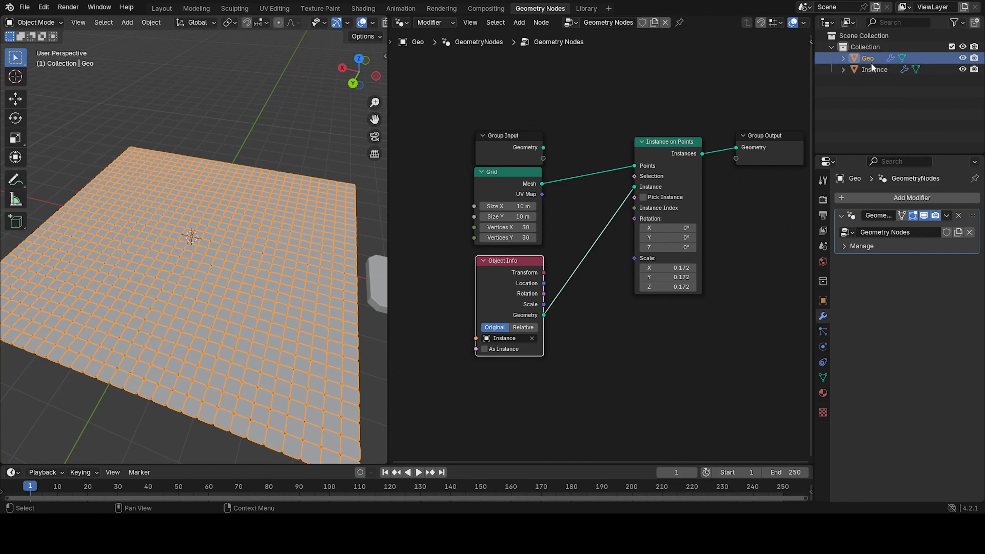
Hide the Instance object in the viewport and deselect everything.
click(963, 70)
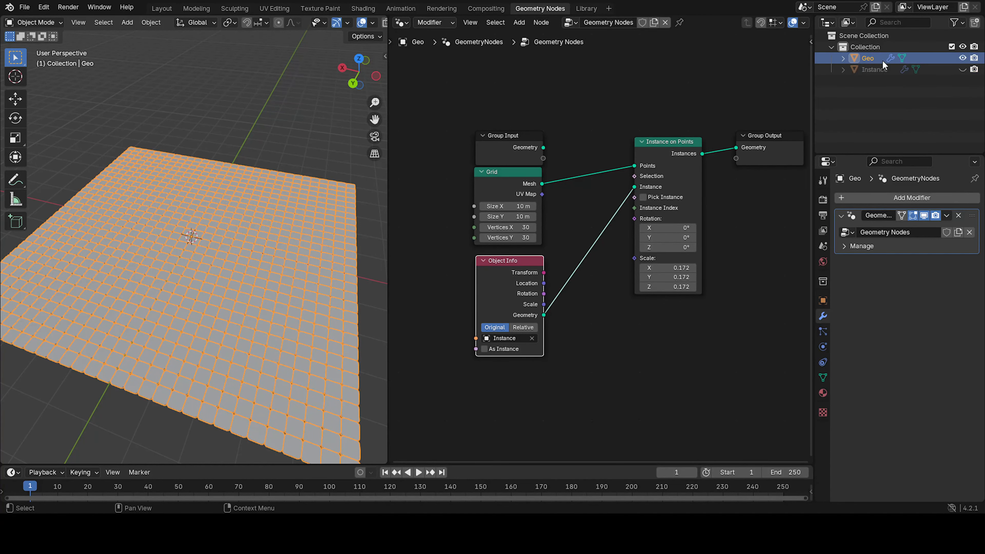
middle_drag(251, 242, 169, 264)
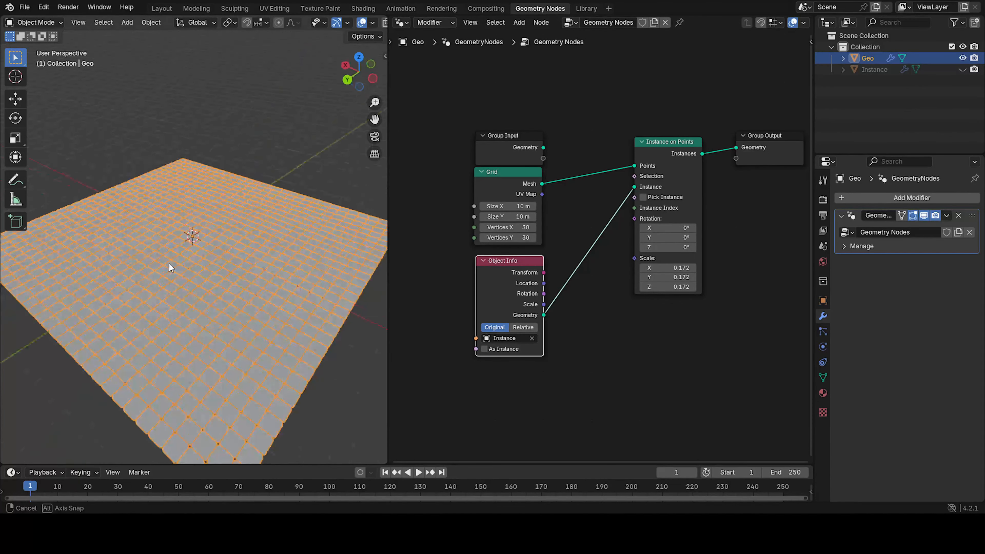
key(alt+a)
middle_drag(264, 182, 289, 242)
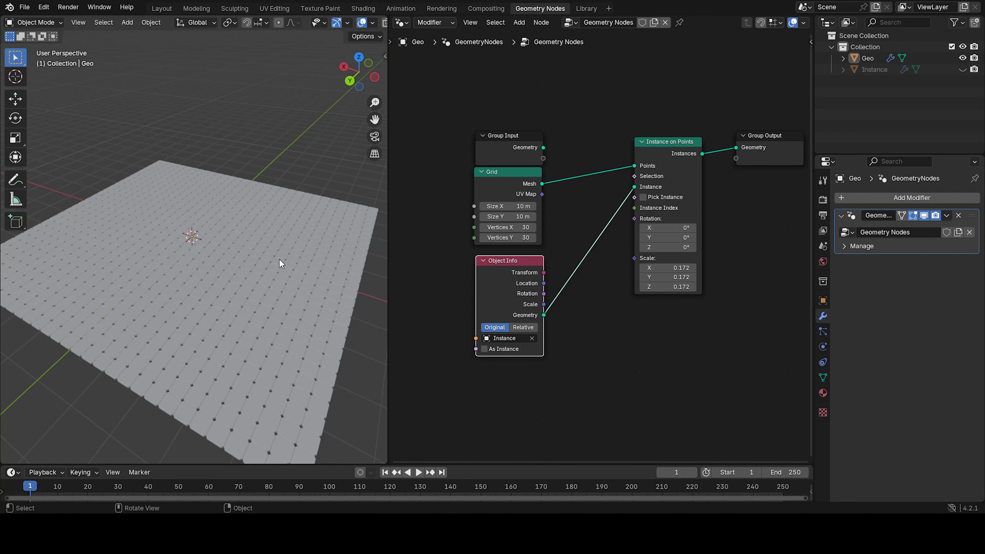
Add a Geometry Proximity node to the Geo node tree.
scroll(604, 231, down, 3)
middle_drag(604, 230, 510, 230)
drag(549, 185, 511, 208)
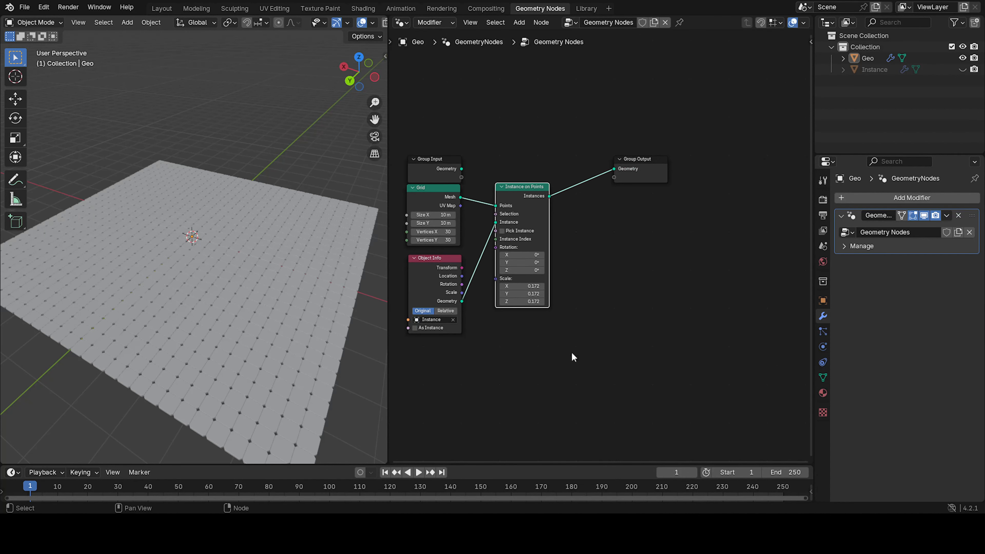
middle_drag(574, 357, 620, 209)
key(shift+a)
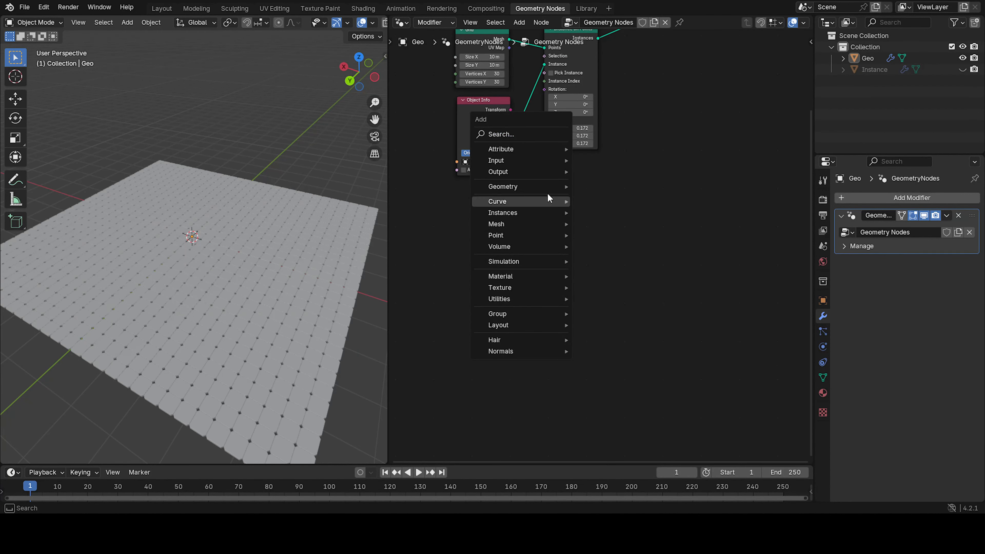
click(531, 135)
text(geom)
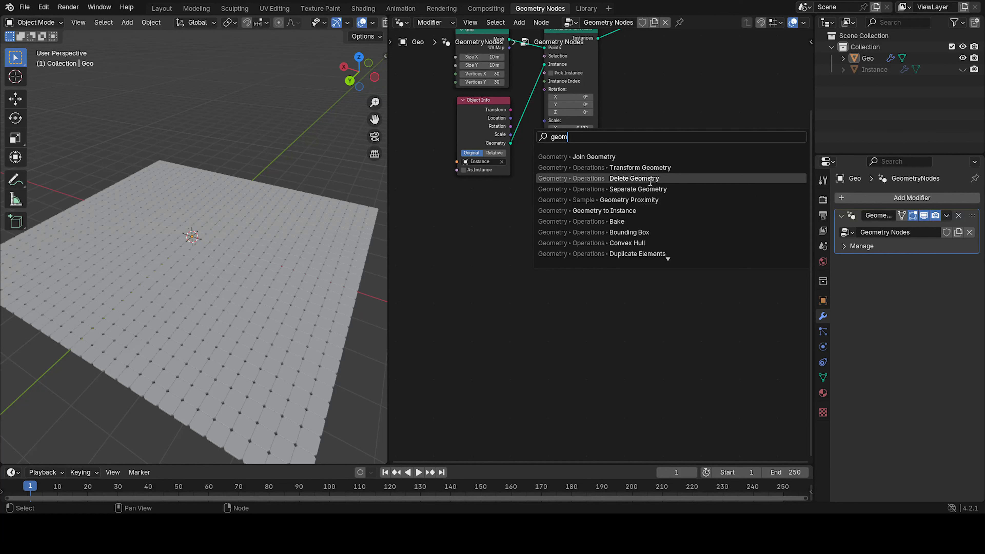
click(655, 199)
click(546, 235)
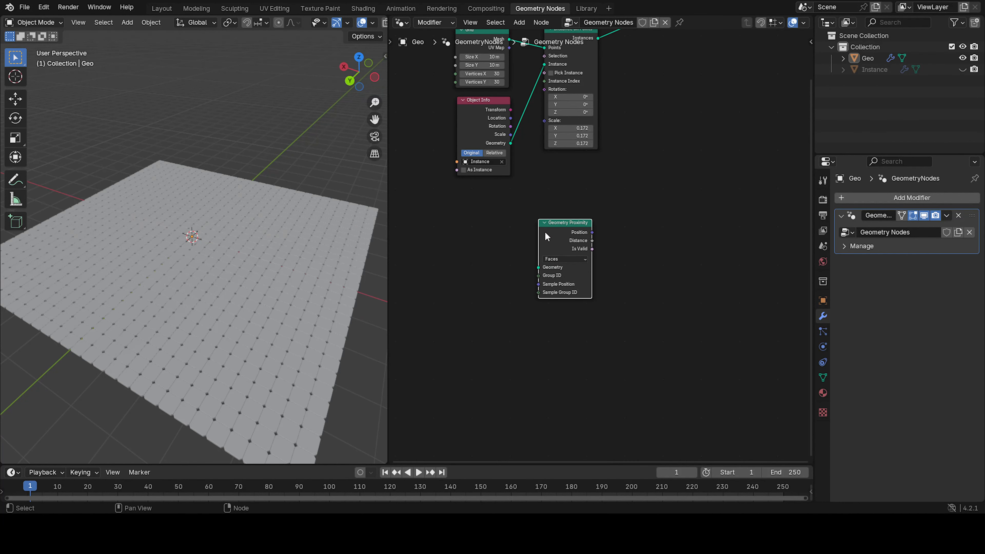
Connect a new Mesh Line node to the Geometry Proximity node's Geometry input.
middle_drag(589, 288, 632, 262)
scroll(602, 244, up, 5)
drag(570, 239, 544, 236)
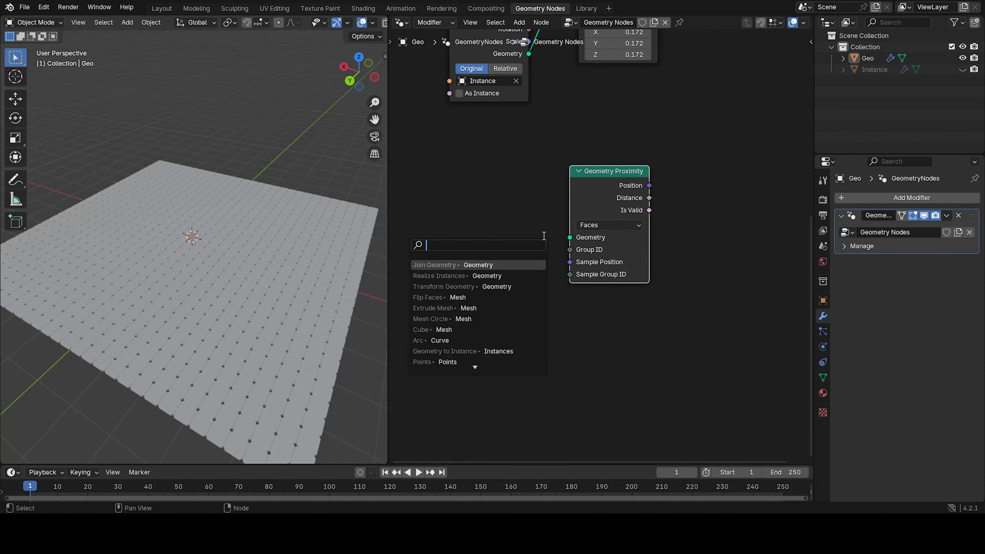
text(mesh)
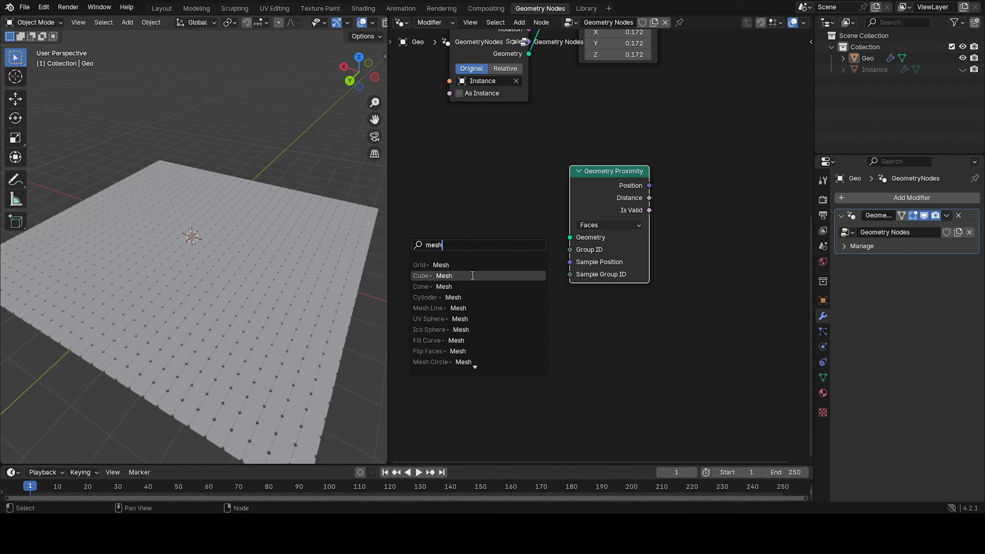
text( line)
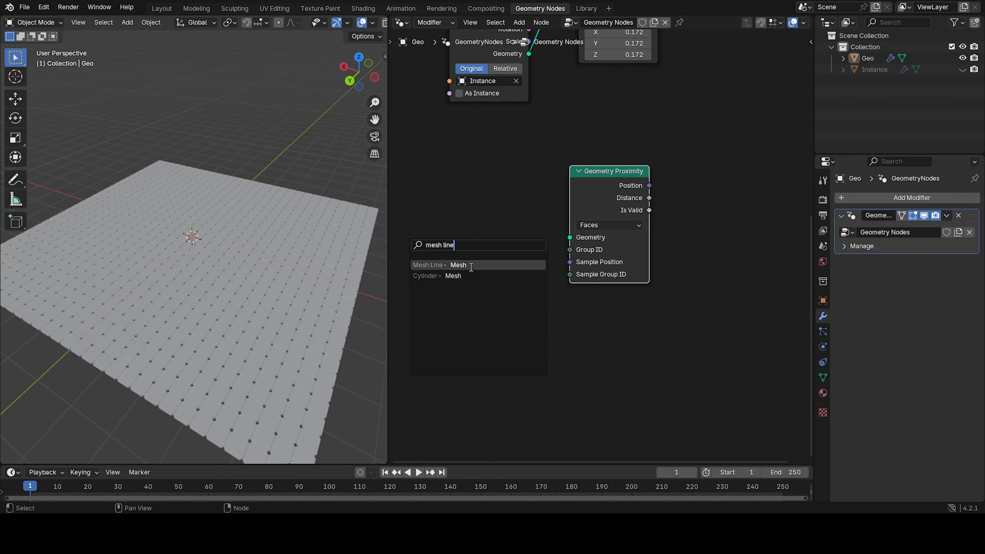
click(458, 265)
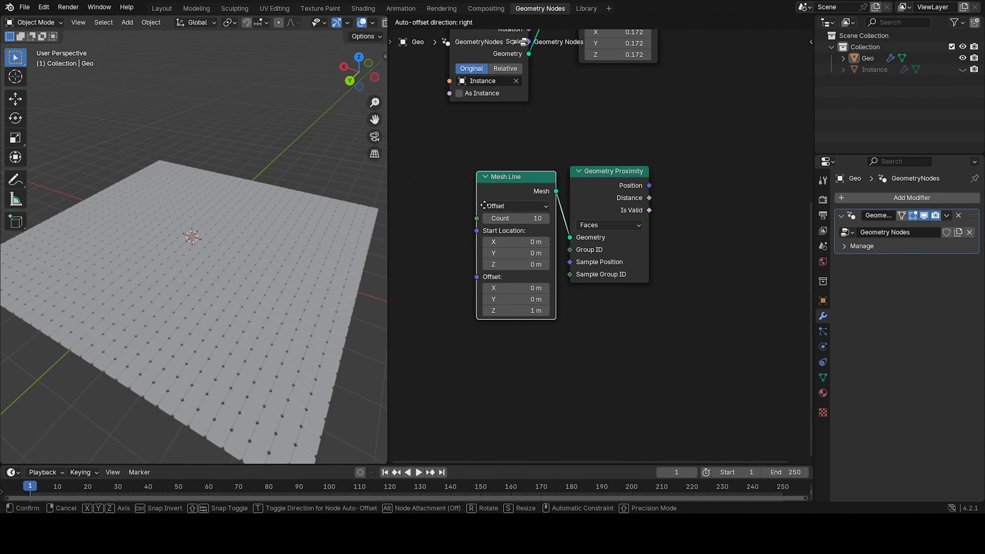
Set the Mesh Line node's count to 1.
click(488, 205)
click(509, 216)
text(1)
key(Return)
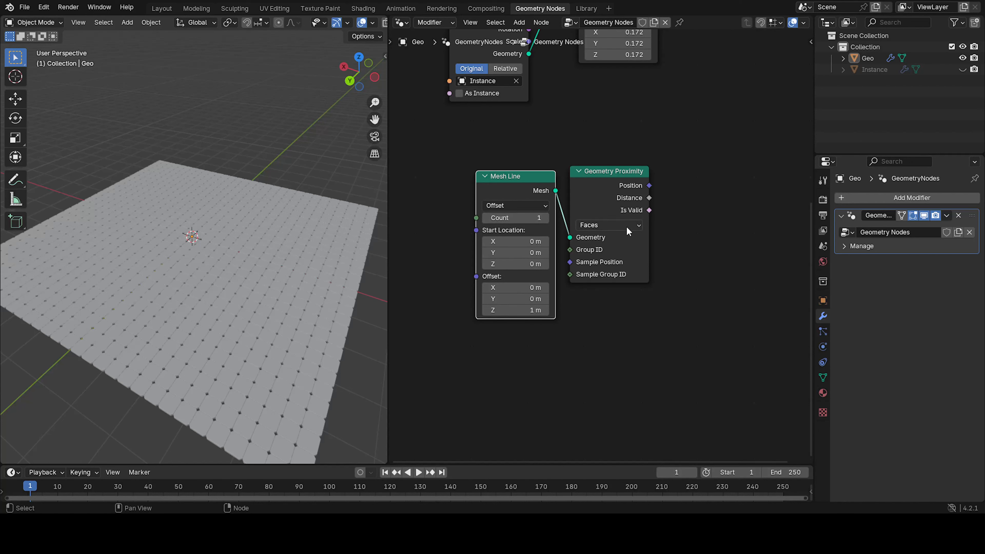
Set the Geometry Proximity node's target geometry to Points.
click(605, 225)
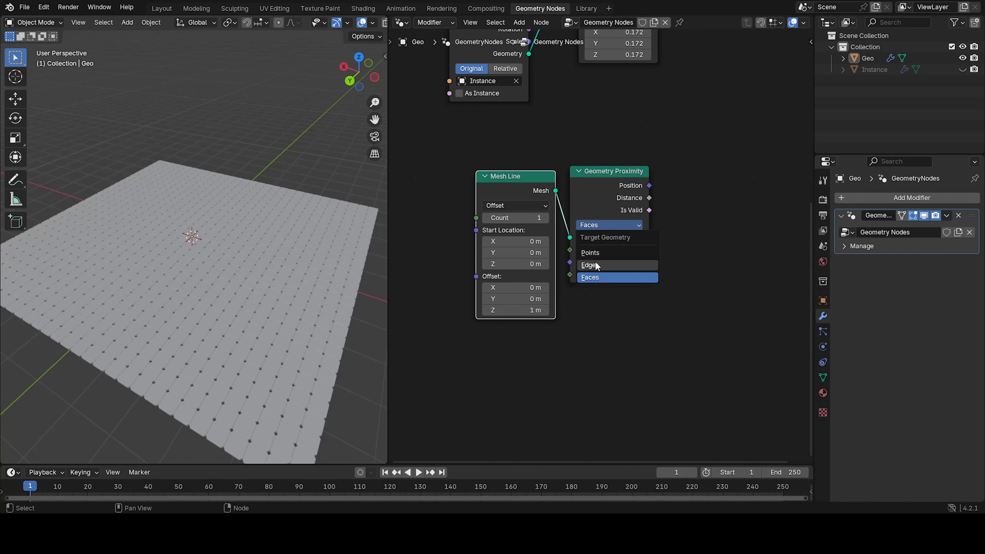
click(600, 252)
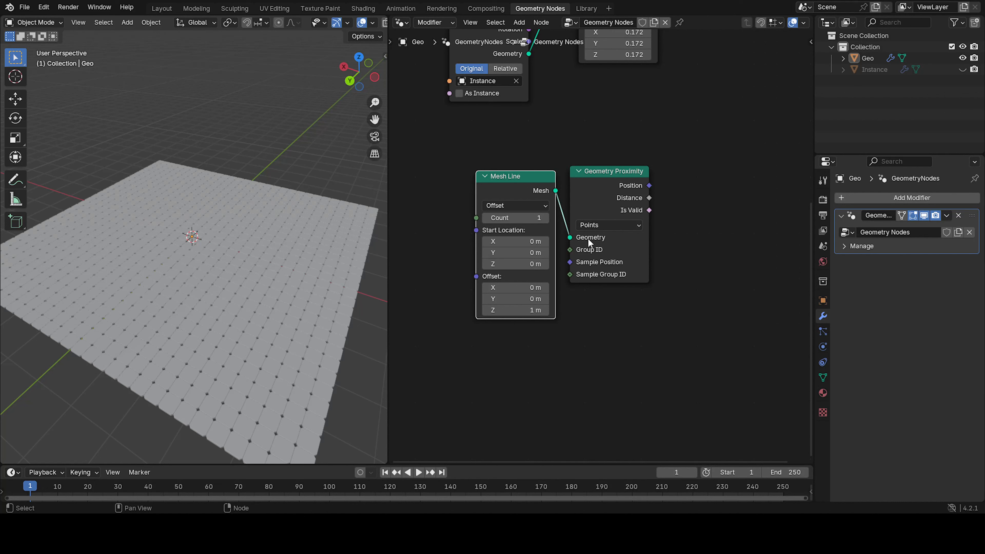
drag(545, 194, 546, 187)
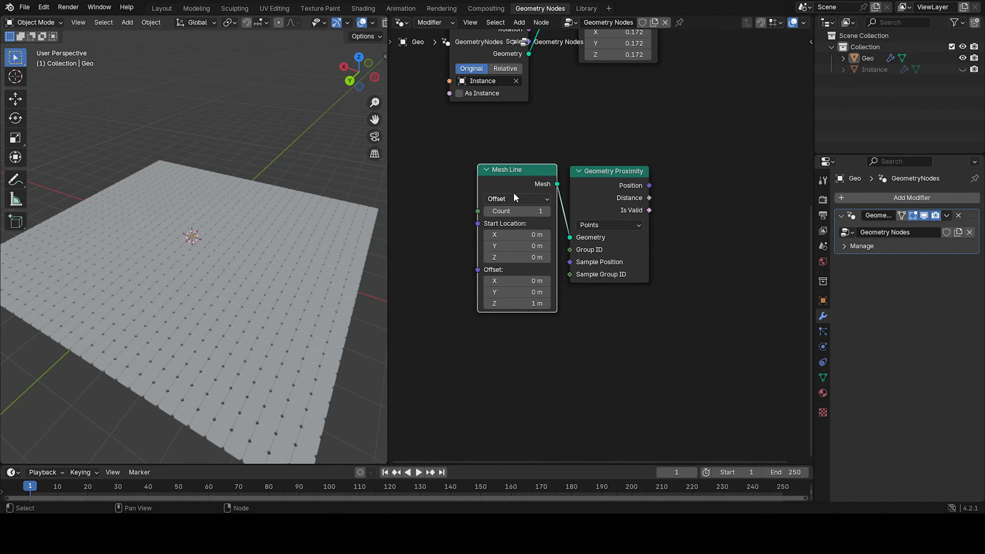
click(419, 190)
Add a Plain Axes empty to the scene and reselect the Geo object.
key(shift+a)
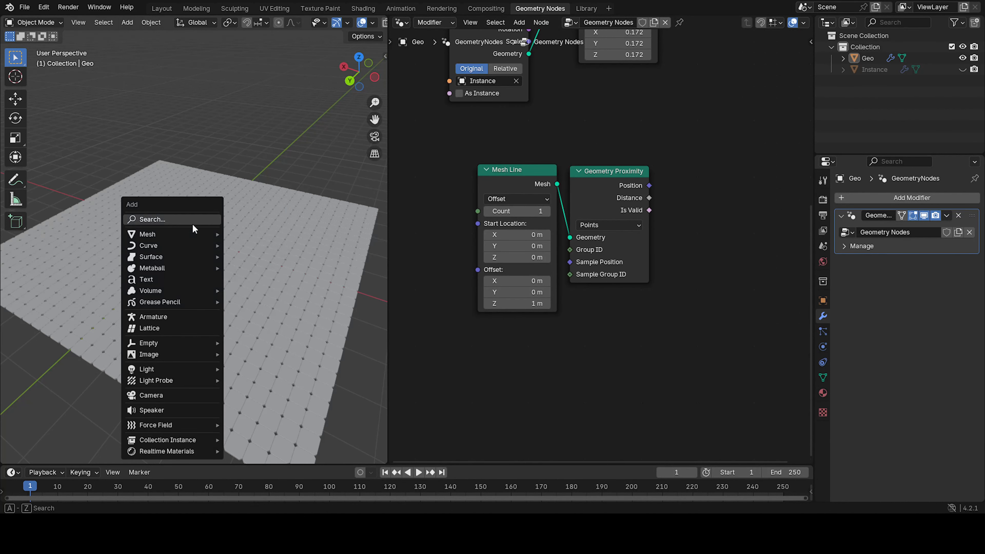
mouse_move(163, 343)
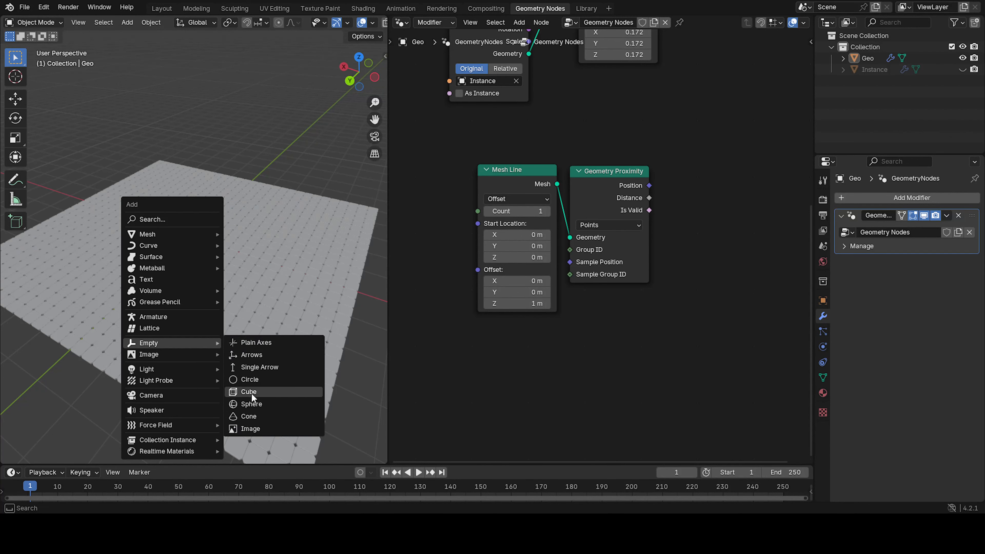
click(256, 342)
click(288, 274)
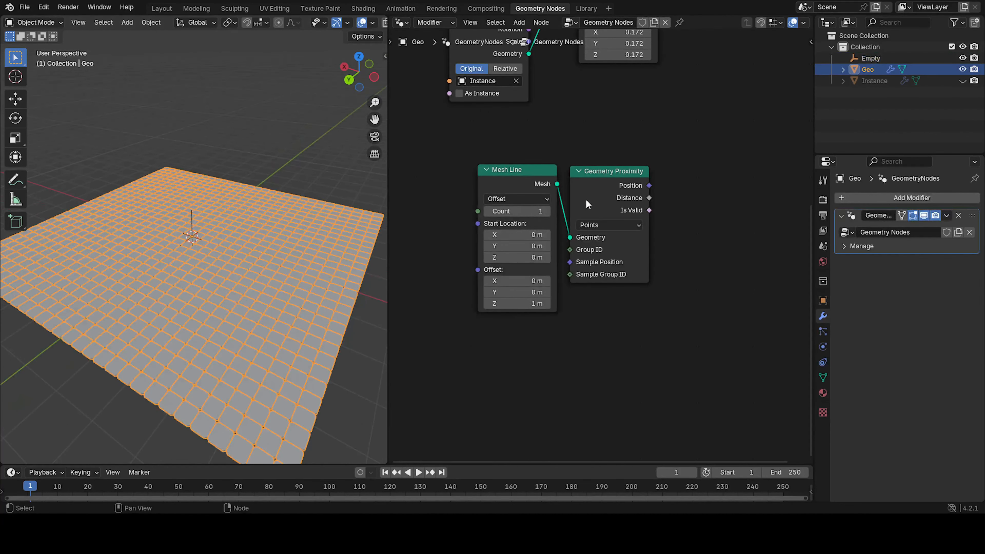
Bring the Empty into the node tree as an Object Info node and connect its Location to the Mesh Line's Start Location.
drag(871, 58, 407, 202)
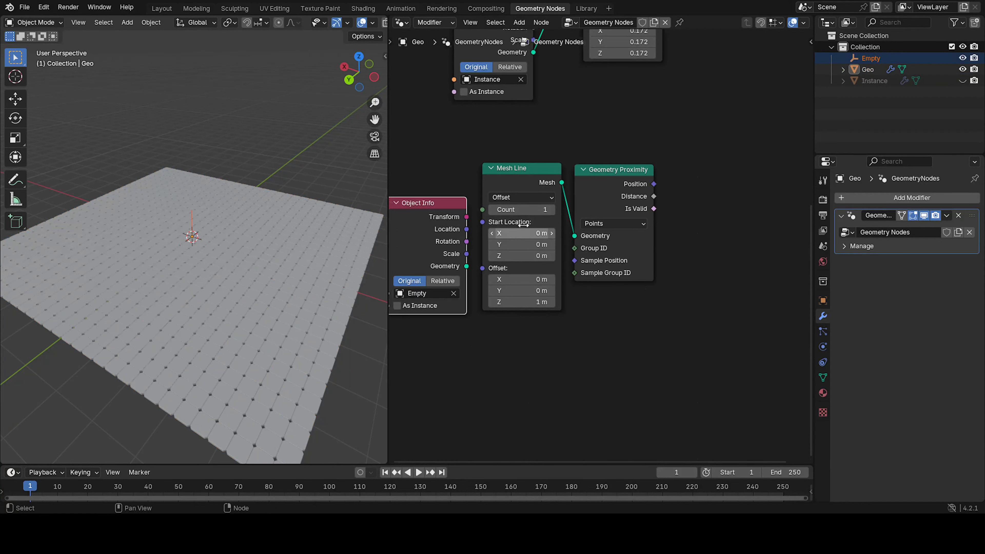
middle_drag(523, 225, 576, 217)
drag(577, 202, 540, 165)
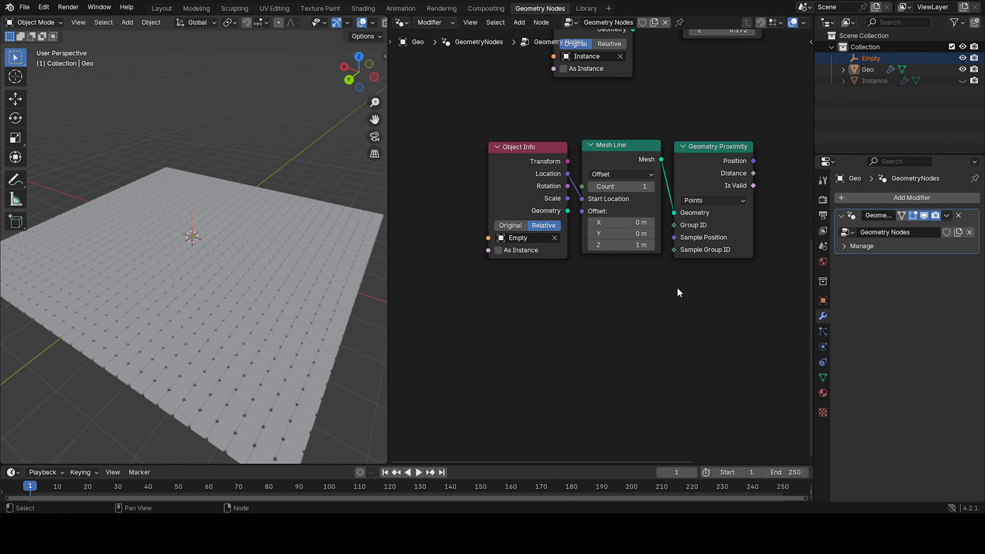
Rearrange the node layout, moving the Group Output node further right to make room.
middle_drag(673, 287, 576, 312)
scroll(583, 264, down, 3)
middle_drag(668, 202, 495, 220)
drag(492, 226, 497, 211)
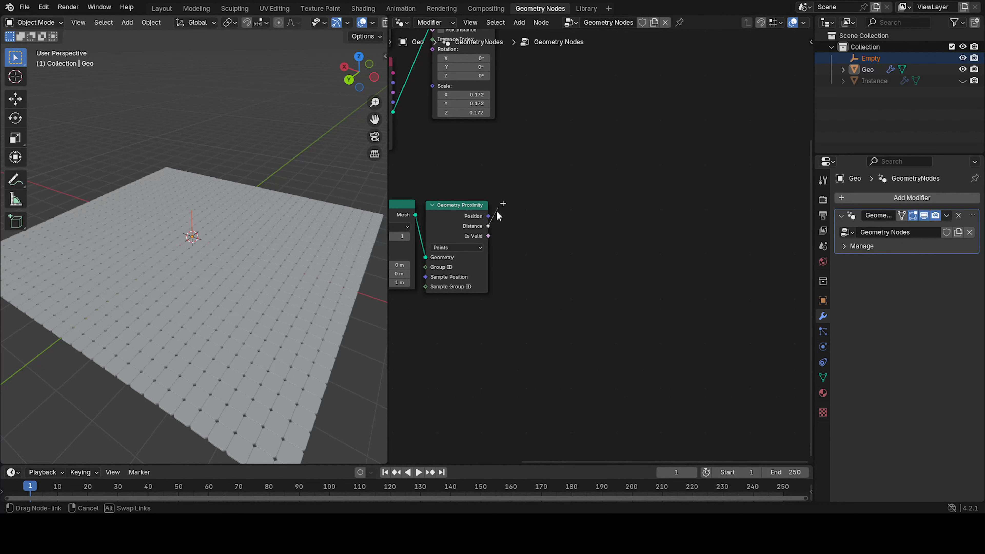
scroll(514, 189, down, 1)
middle_drag(513, 183, 497, 280)
scroll(603, 264, down, 2)
drag(591, 131, 714, 139)
Insert a Scale Instances node on the link between Instance on Points and Group Output.
key(shift+a)
click(591, 148)
text(sca)
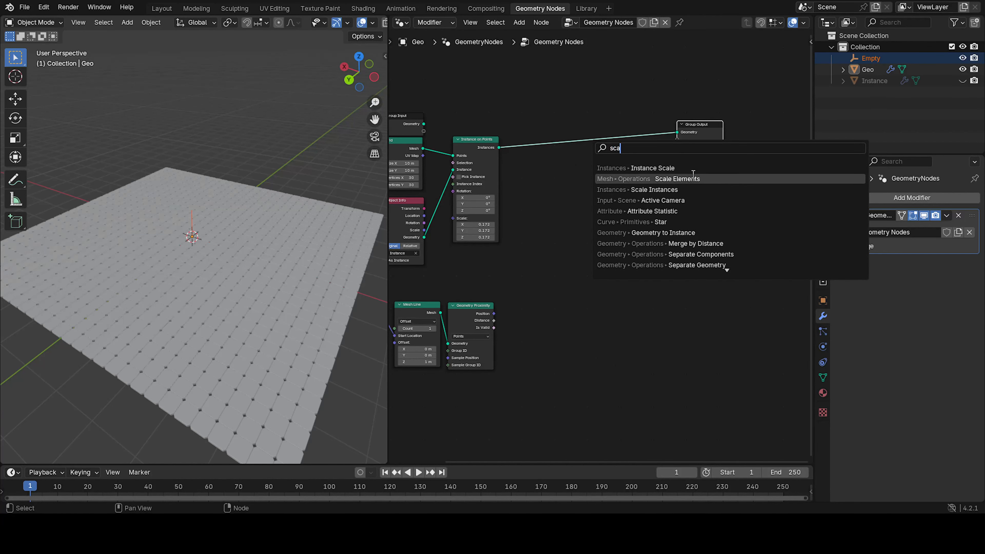
click(663, 189)
click(582, 228)
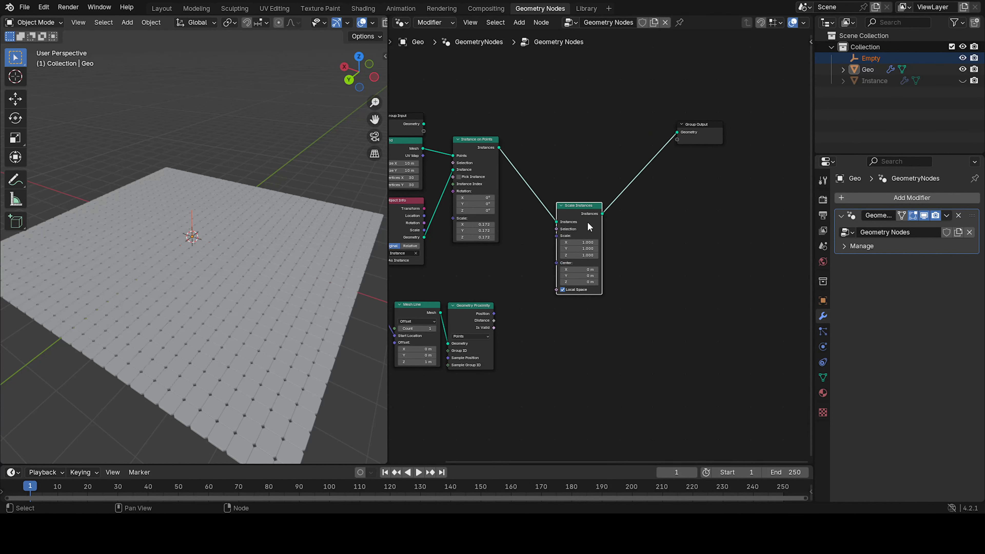
Insert a Rotate Instances node after the Scale Instances node.
key(shift+a)
click(602, 196)
text(rota)
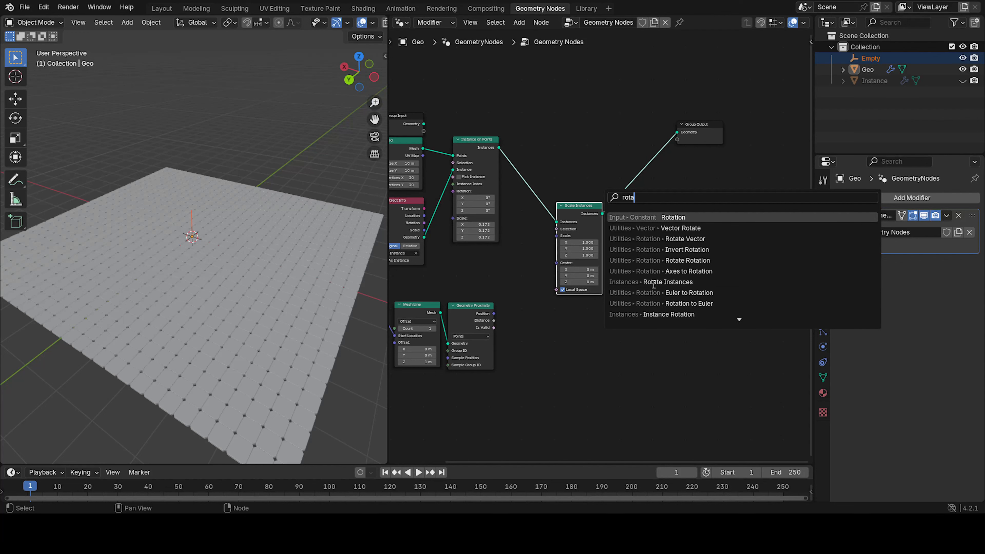
text(te in)
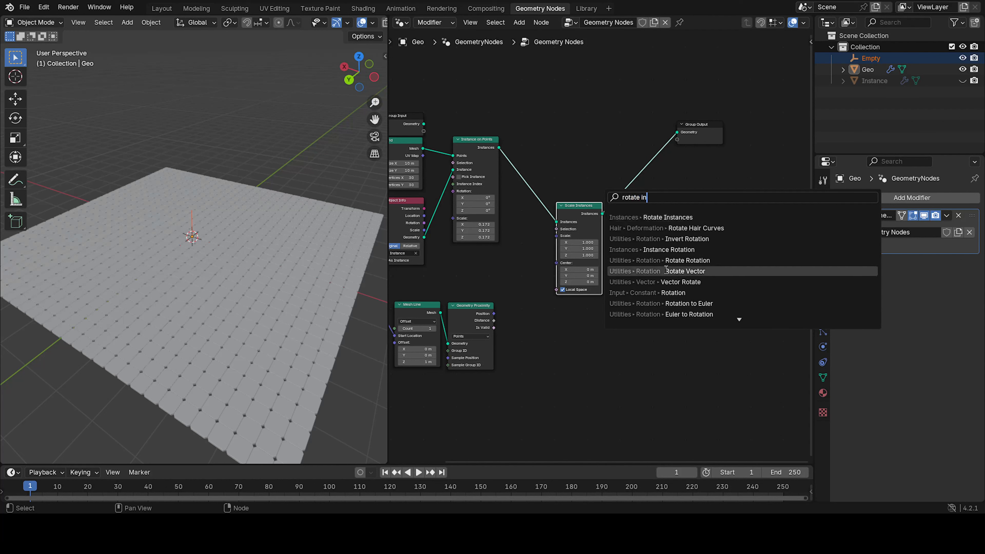
click(669, 218)
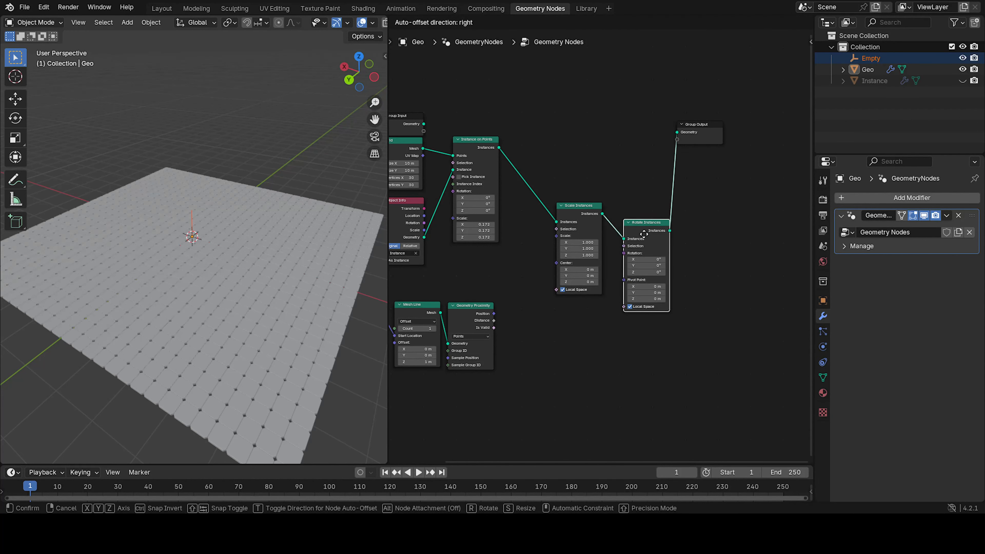
click(641, 216)
Insert a Translate Instances node after the Rotate Instances node.
key(shift+a)
click(638, 231)
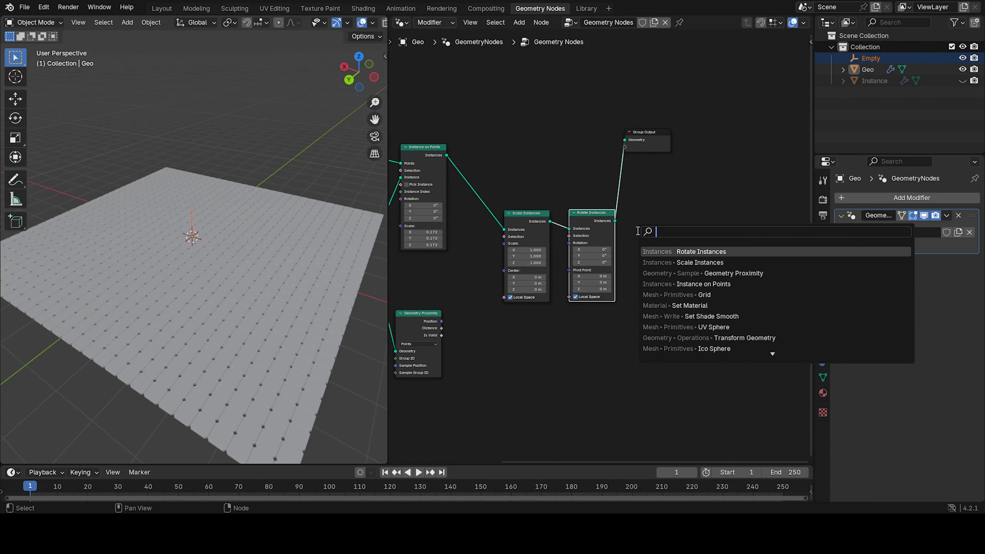
text(transla)
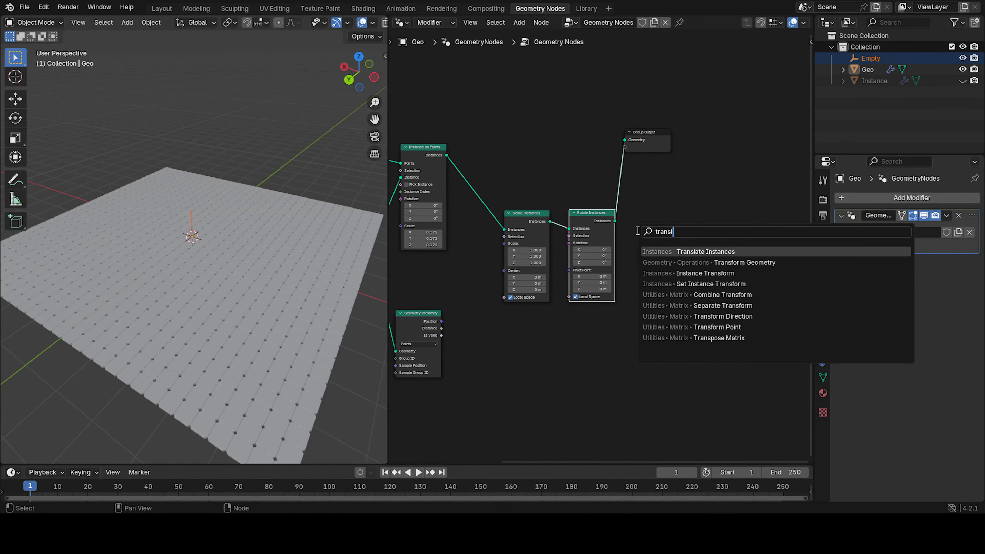
click(697, 251)
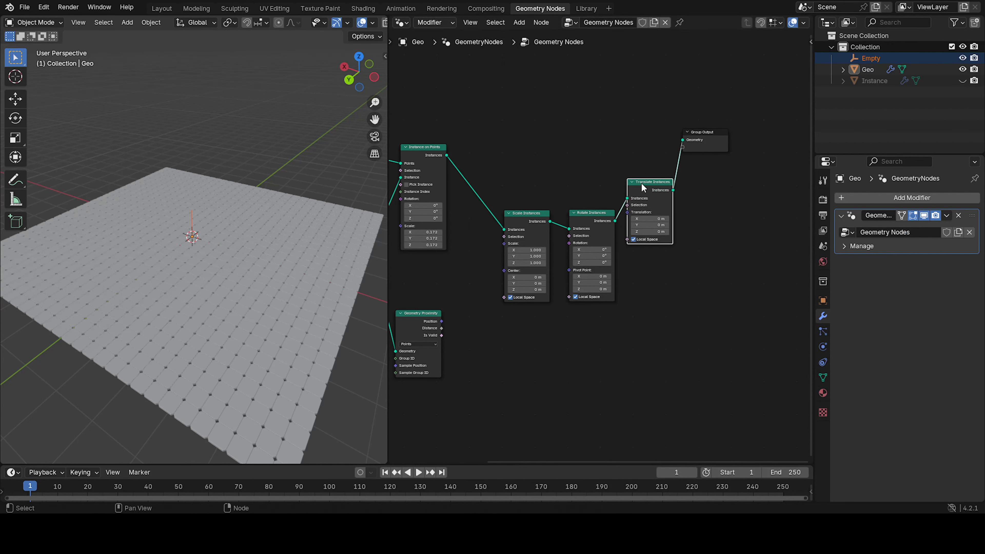
click(653, 227)
Spread the Scale, Rotate and Translate Instances nodes further apart in the tree.
scroll(636, 225, down, 3)
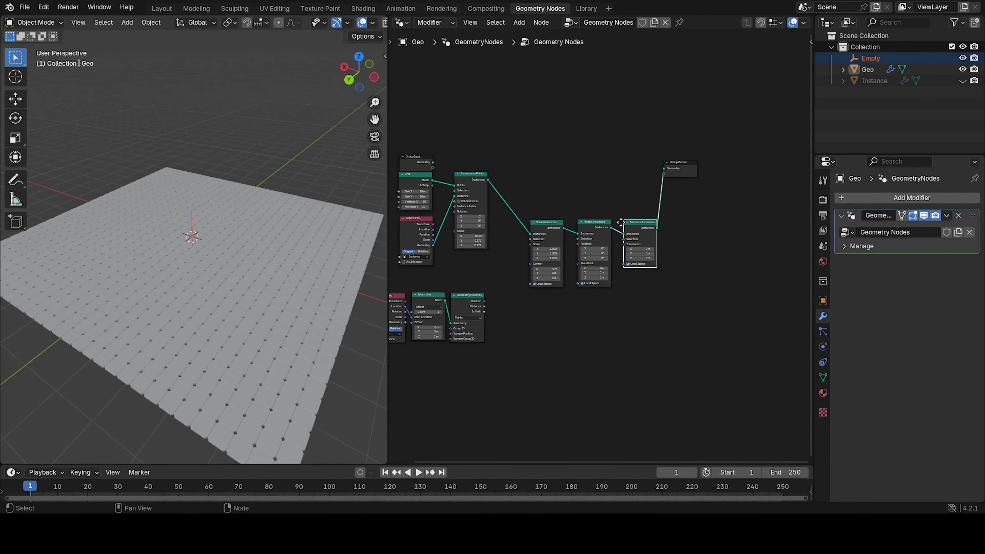
drag(614, 182, 757, 200)
drag(561, 248, 688, 212)
drag(529, 231, 648, 194)
middle_drag(475, 239, 549, 210)
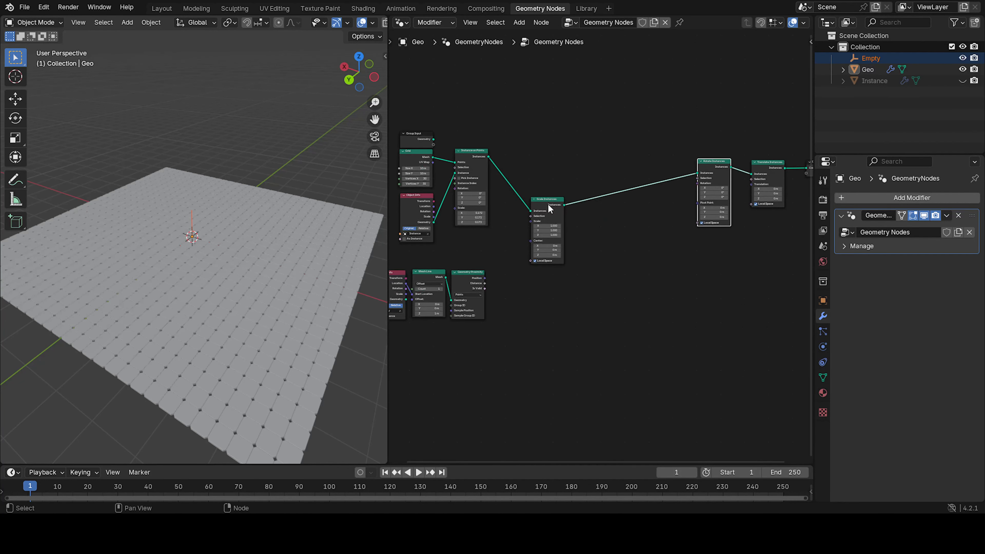
drag(549, 205, 660, 171)
scroll(626, 209, up, 2)
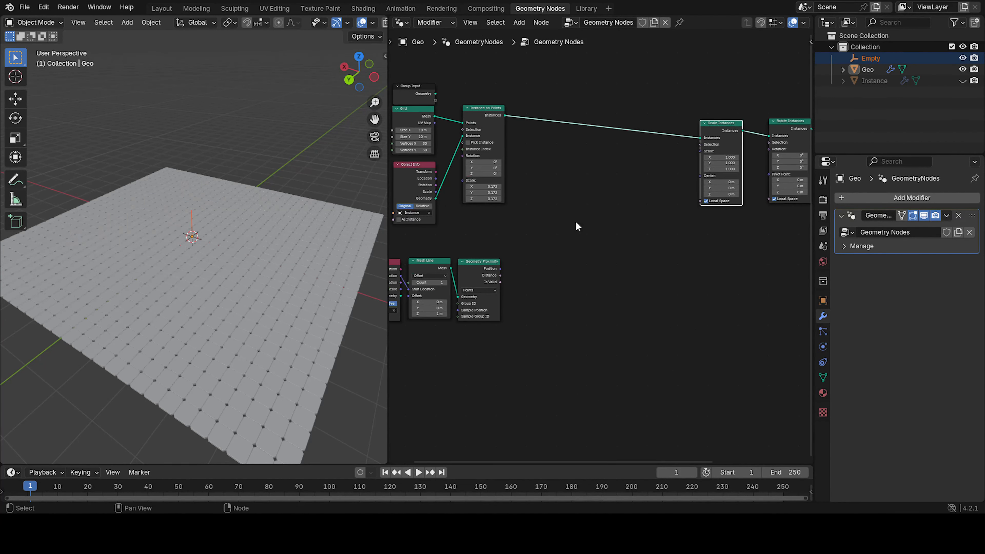
click(626, 217)
middle_drag(602, 223, 600, 236)
Add a Map Range node to the node tree.
key(shift+a)
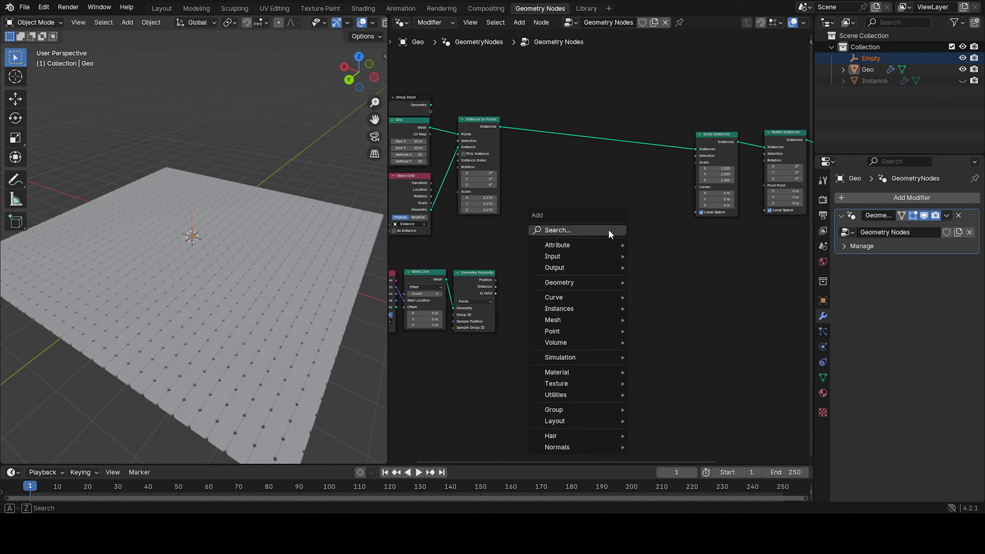
click(609, 230)
text(map)
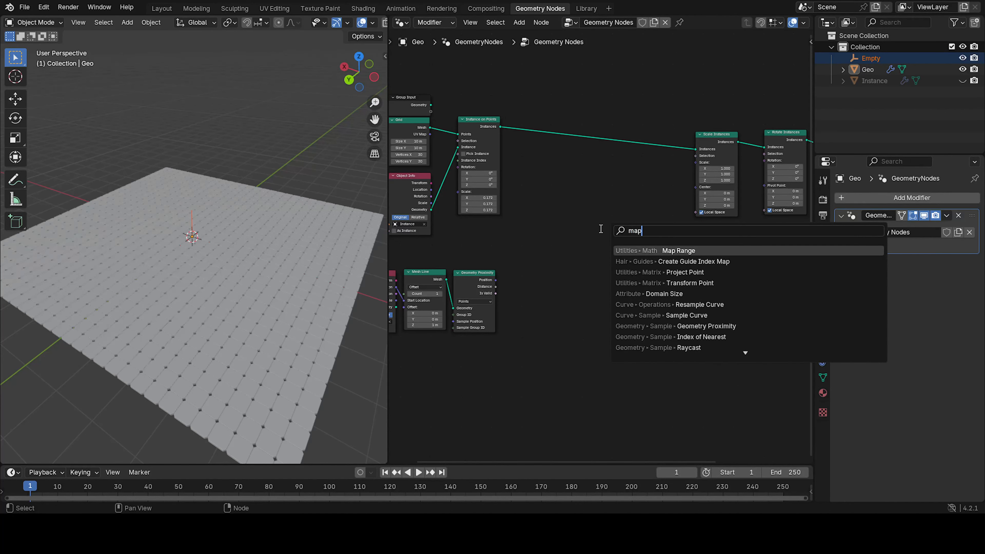
key(Return)
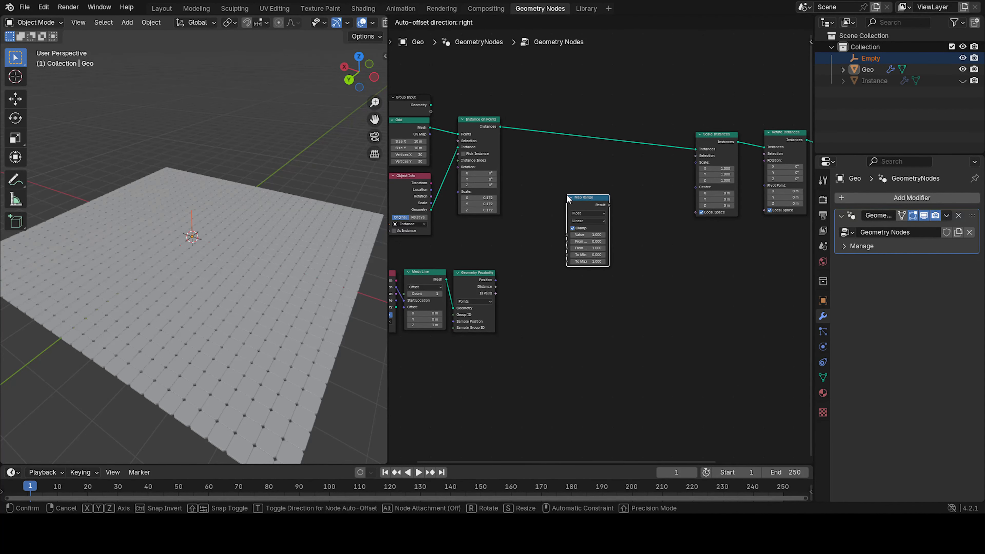
click(566, 194)
Connect the Geometry Proximity Distance to the Map Range Value, and its Result to the Scale Instances Scale.
scroll(489, 283, up, 2)
drag(457, 301, 554, 230)
middle_drag(610, 194, 556, 214)
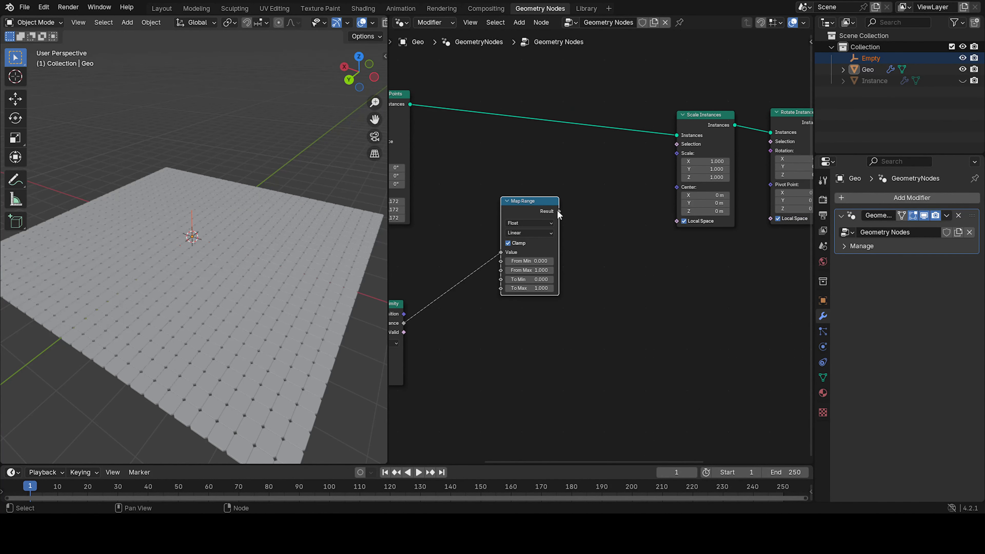
drag(559, 212, 674, 151)
Invert the Map Range output by setting To Min to 1 and To Max to 0.
scroll(233, 243, up, 4)
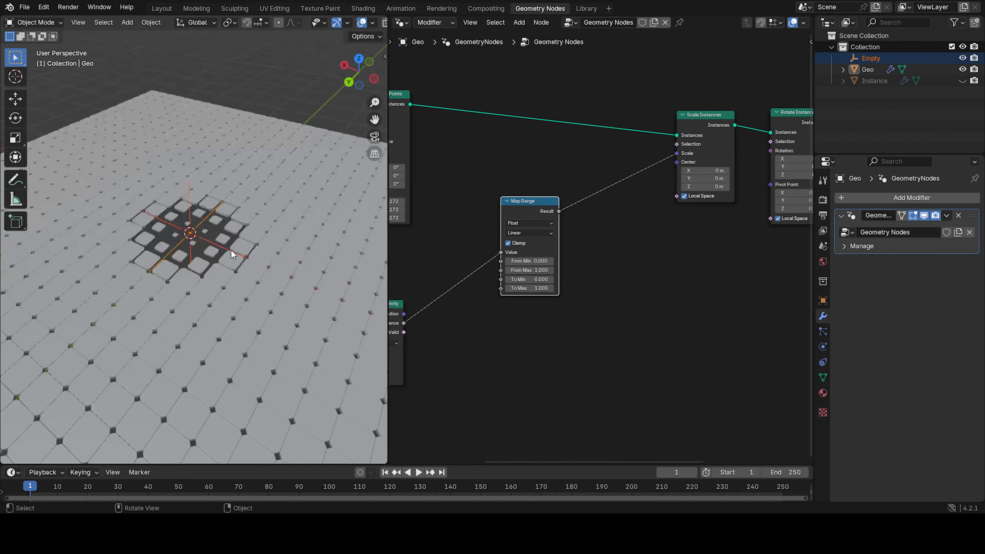
middle_drag(225, 227, 239, 228)
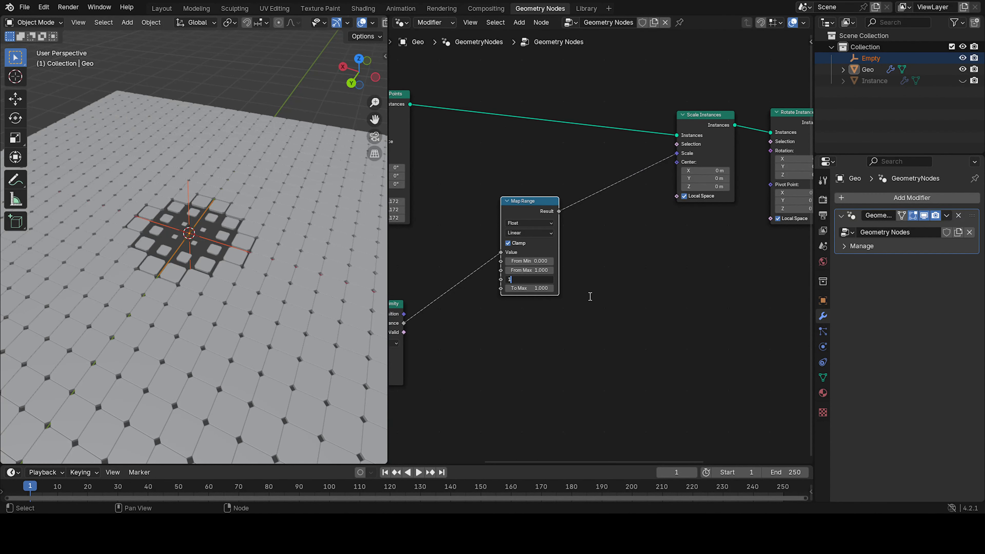
key(Return)
text(0)
key(Return)
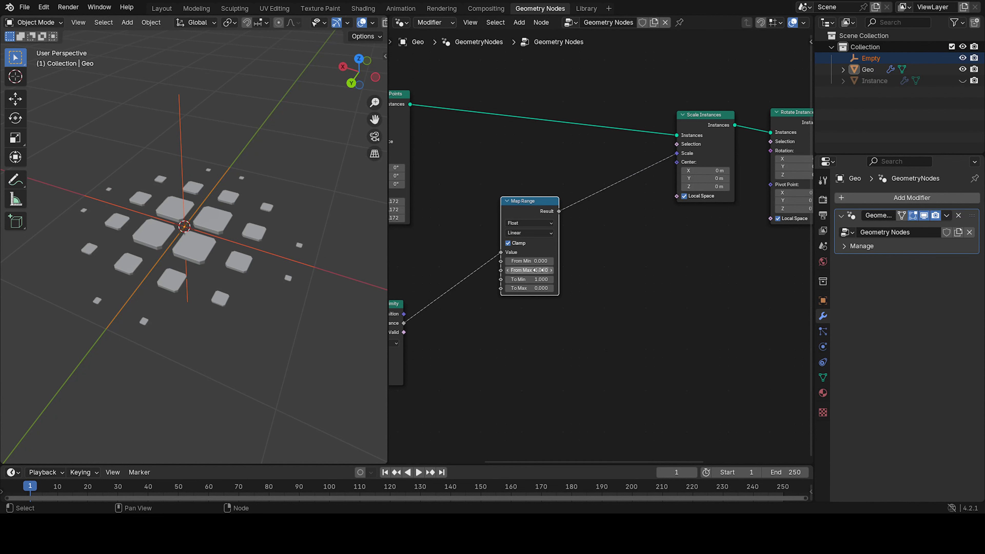
Set the Map Range From Min to about 0.69 and From Max to about 1.62.
scroll(537, 262, up, 2)
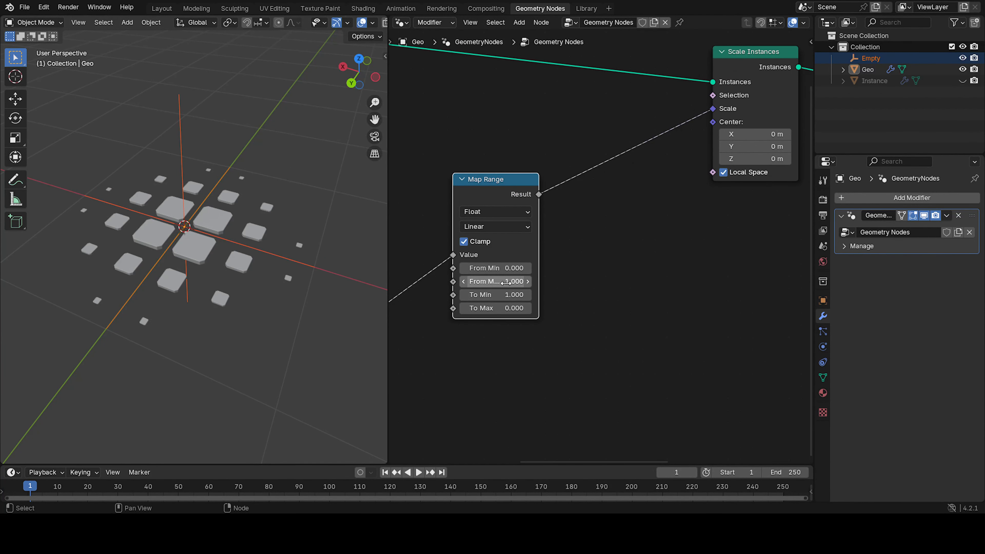
shift+drag(497, 281, 553, 281)
right_click(497, 281)
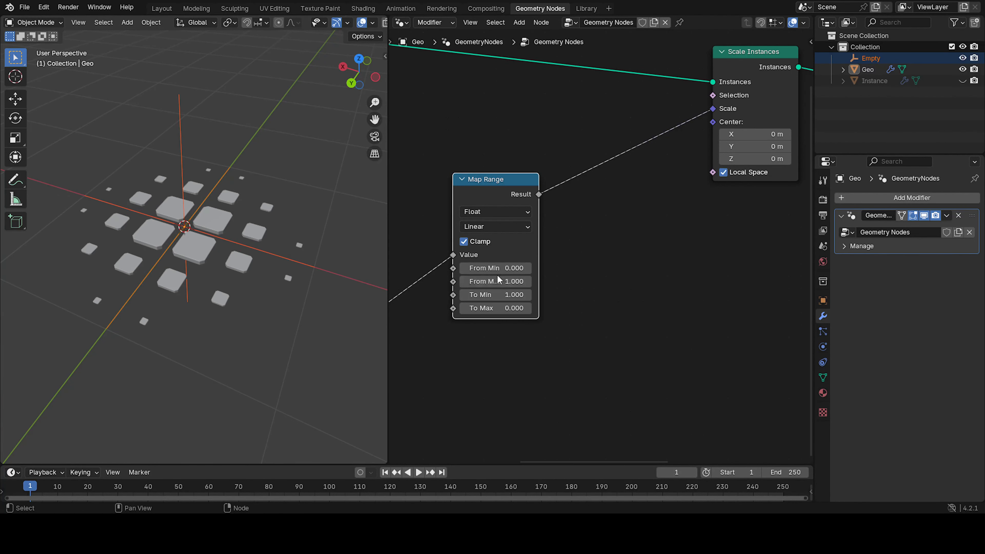
shift+drag(497, 269, 531, 282)
scroll(275, 244, down, 3)
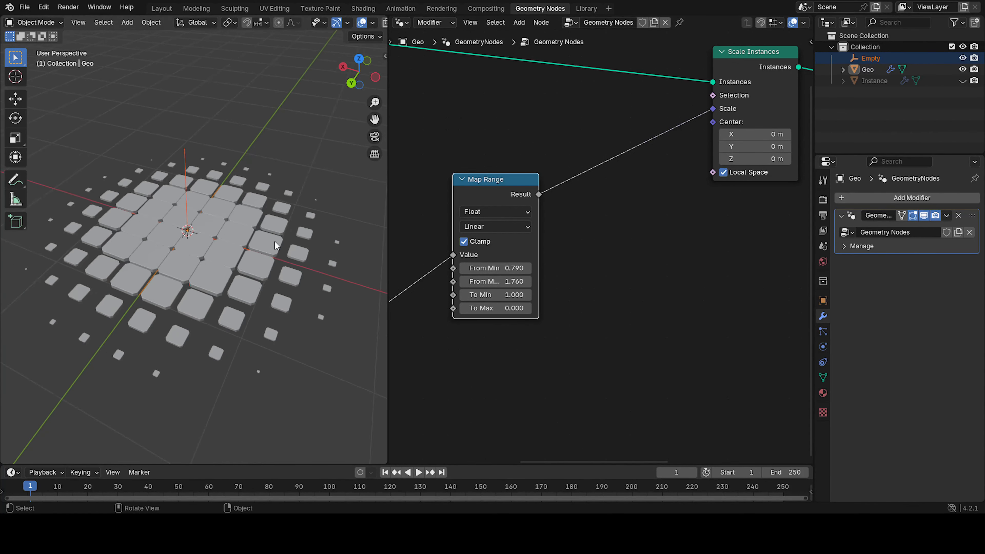
middle_drag(275, 244, 291, 244)
mouse_move(485, 269)
mouse_down()
mouse_move(475, 269)
mouse_move(483, 281)
mouse_up()
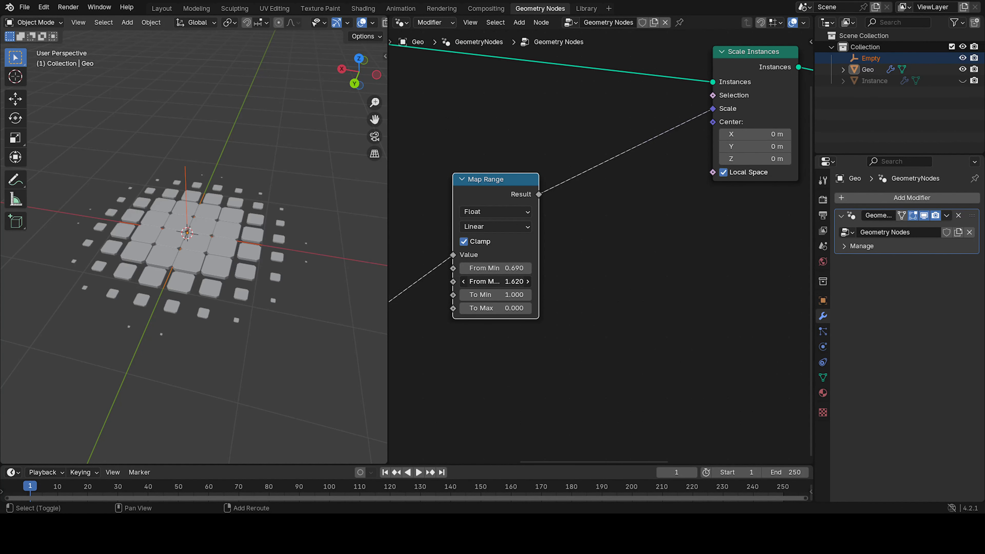
Move the Map Range and Geometry Proximity nodes closer to the Scale Instances node.
middle_drag(342, 268, 326, 258)
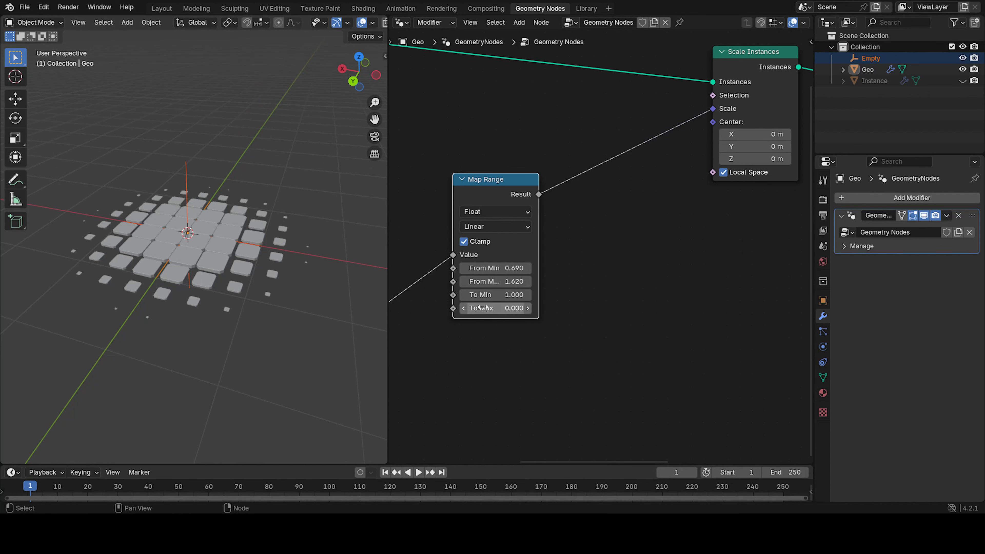
middle_drag(211, 249, 168, 241)
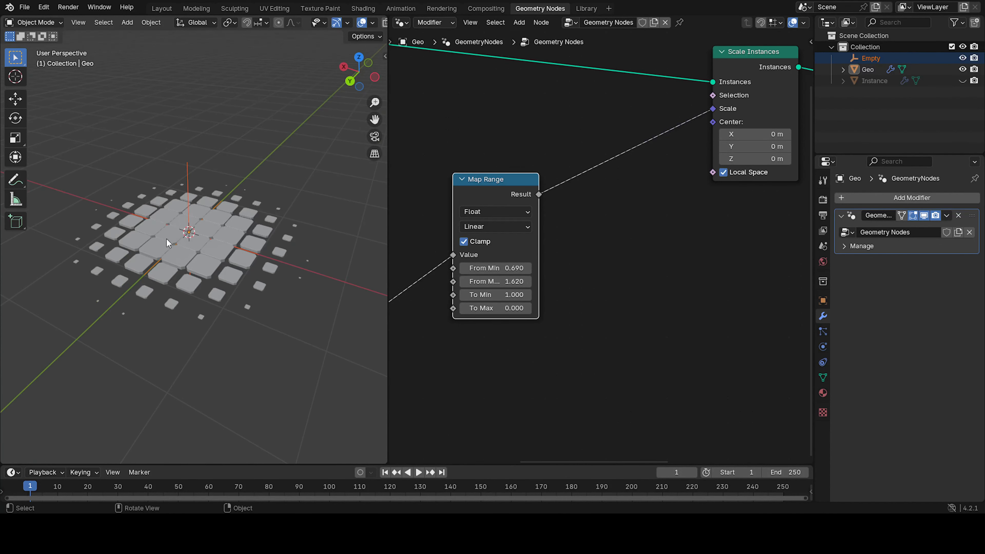
scroll(554, 246, down, 2)
middle_drag(553, 247, 578, 229)
scroll(649, 192, down, 2)
drag(543, 213, 510, 192)
drag(696, 142, 573, 151)
drag(502, 193, 504, 181)
Add a second Map Range node fed by the Geometry Proximity Distance output.
drag(427, 313, 454, 291)
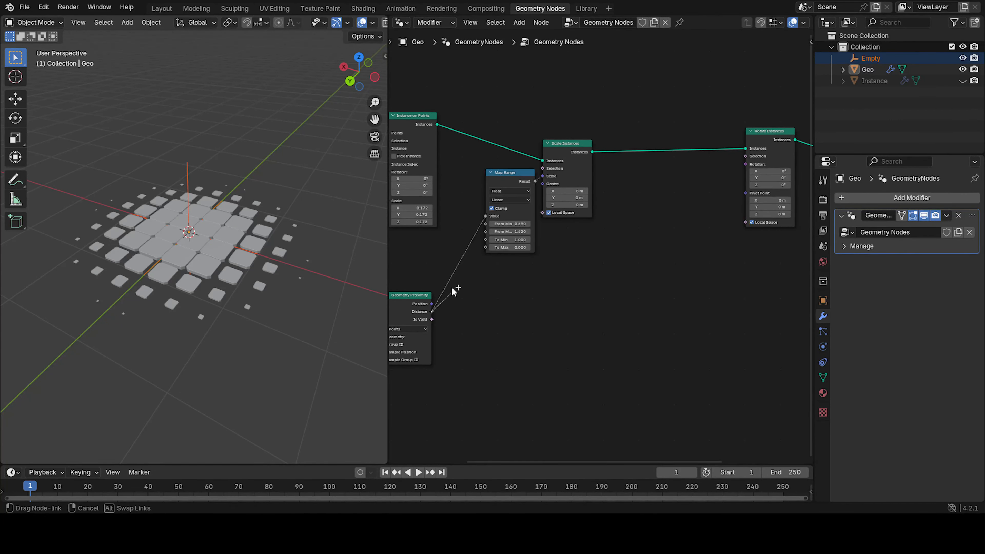
drag(516, 289, 515, 289)
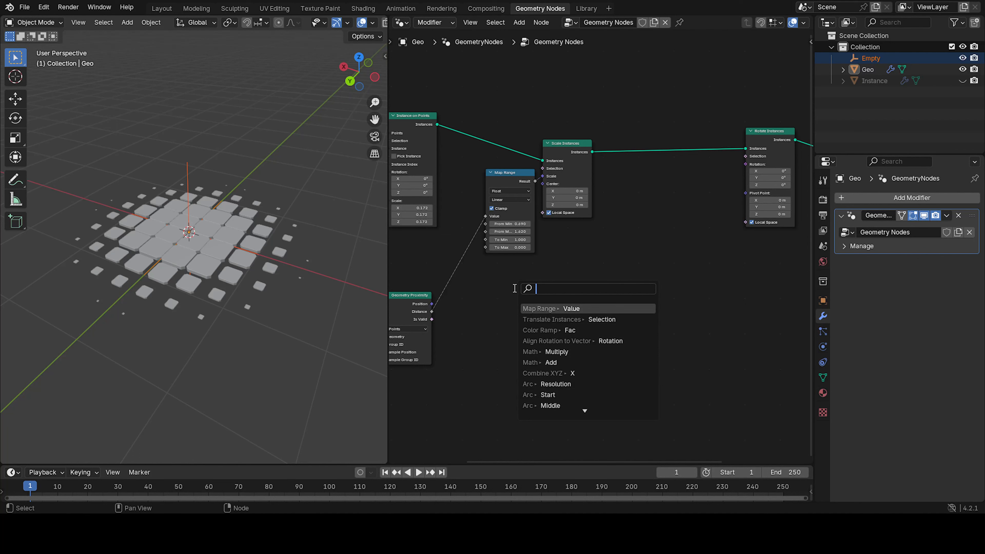
text(map)
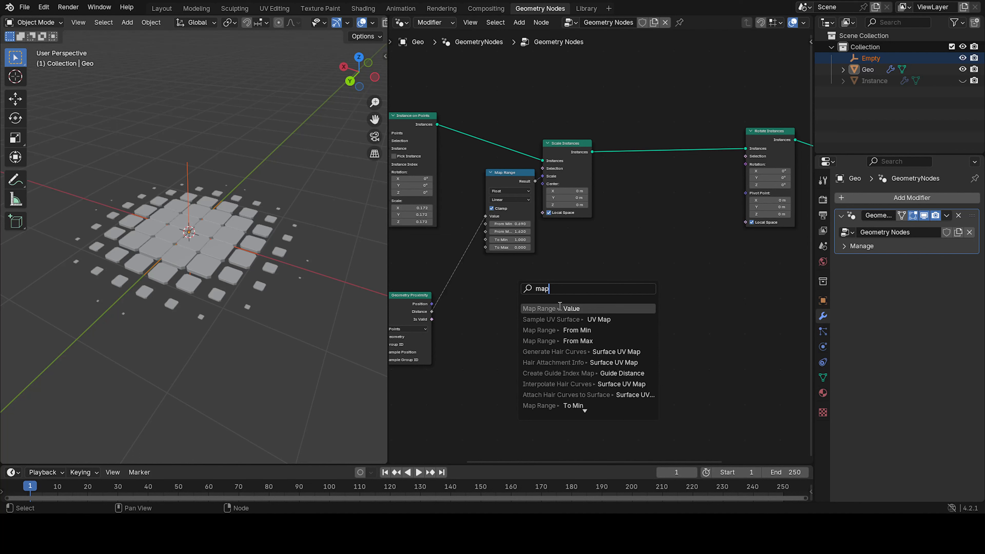
click(560, 306)
click(584, 258)
Add a Combine XYZ node and connect the new Map Range Result to its X and Y inputs.
key(shift+a)
click(636, 249)
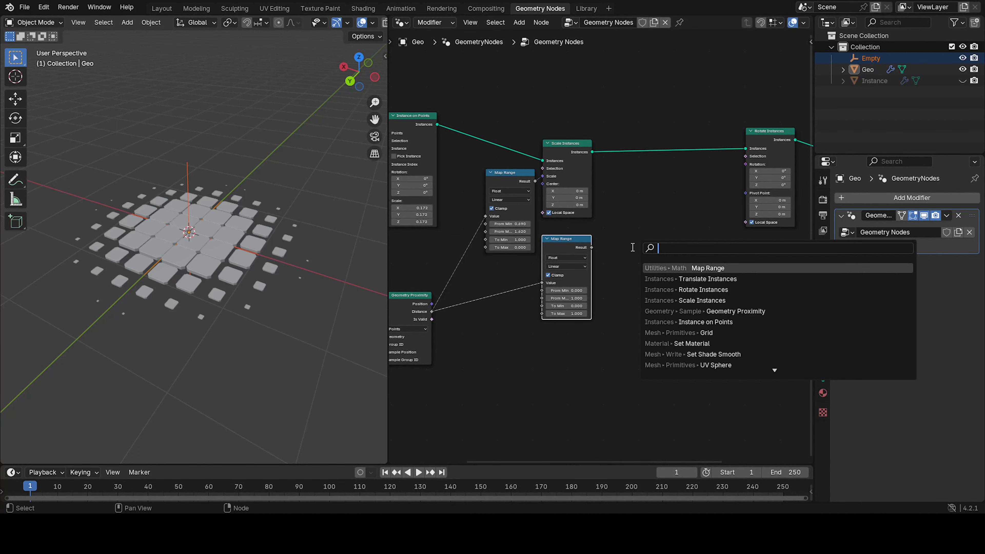
text(combi)
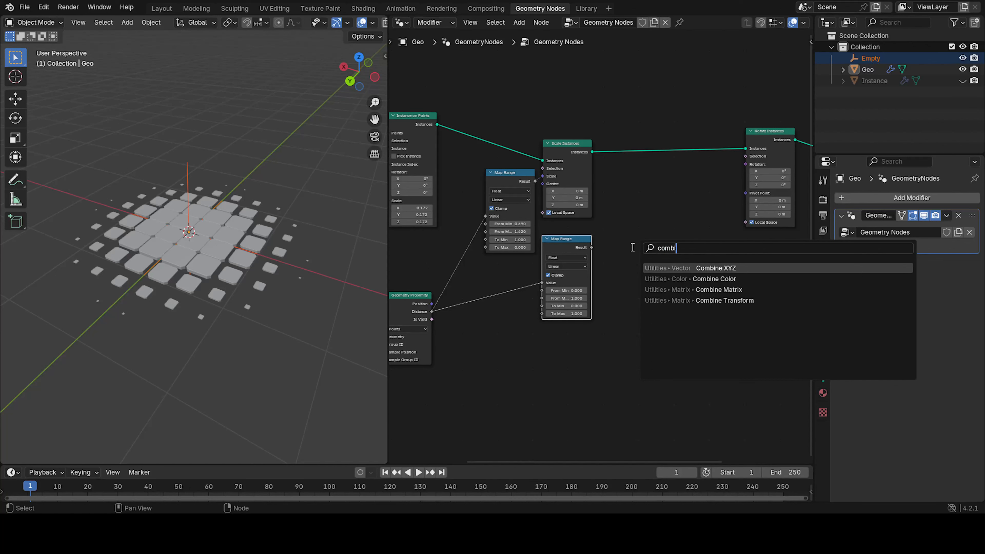
key(Return)
click(664, 225)
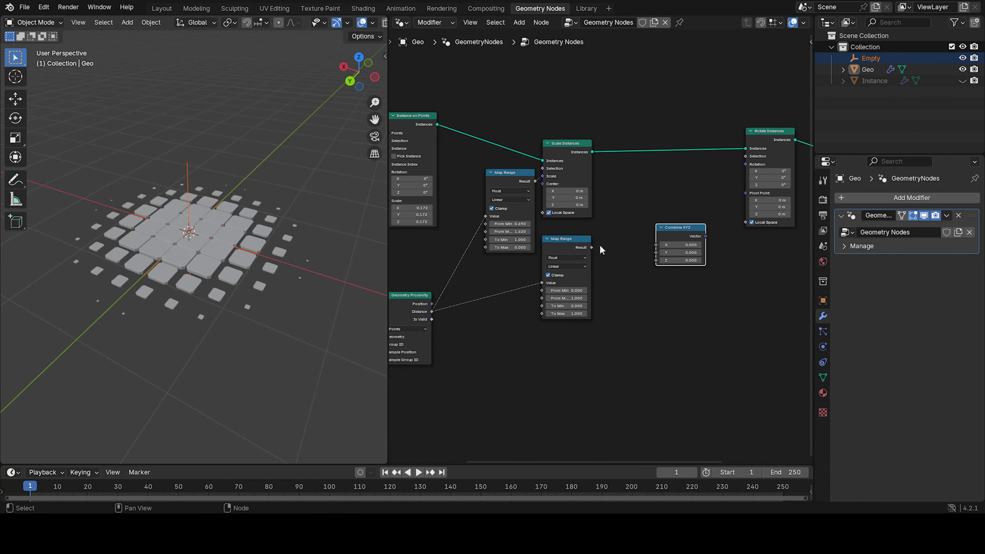
drag(591, 247, 655, 245)
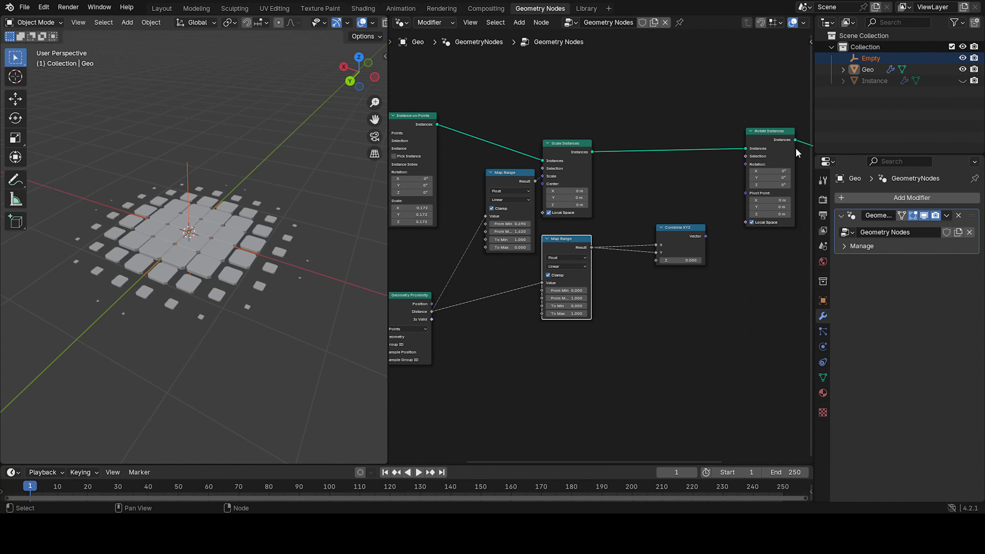
middle_drag(686, 239, 605, 231)
Duplicate the new Map Range and Combine XYZ node pair below the originals.
drag(579, 244, 542, 251)
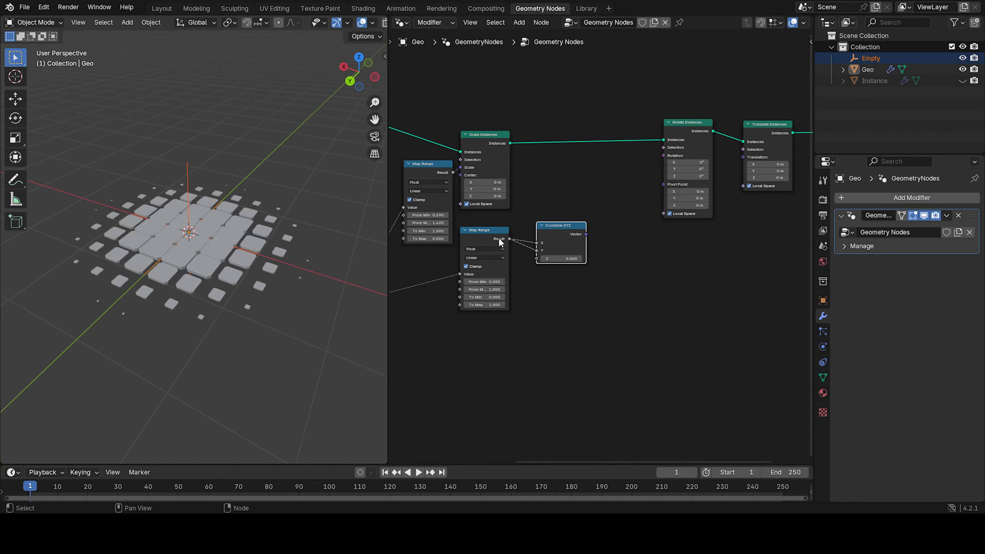
shift+click(552, 242)
key(shift+d)
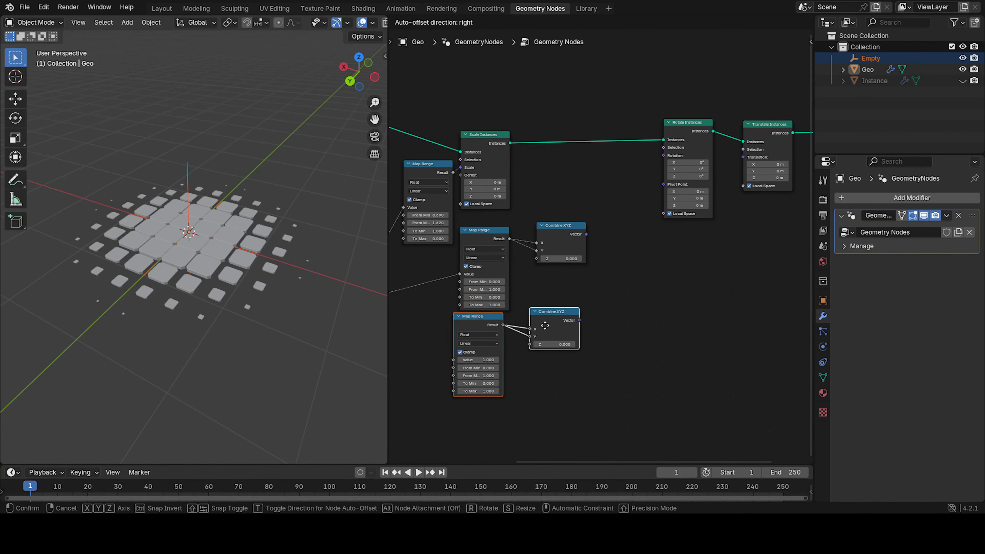
click(551, 331)
Feed the duplicated Map Range from the Distance output and connect its Result to the copied Combine XYZ Z input.
middle_drag(505, 329, 564, 263)
drag(411, 237, 519, 297)
mouse_move(596, 275)
mouse_down()
mouse_move(576, 268)
mouse_move(596, 281)
mouse_up()
middle_drag(636, 262, 505, 287)
Connect the Z-driven Combine XYZ Vector to Translate Instances Translation and reposition the Rotate Instances node.
drag(501, 284, 649, 124)
drag(500, 194, 542, 165)
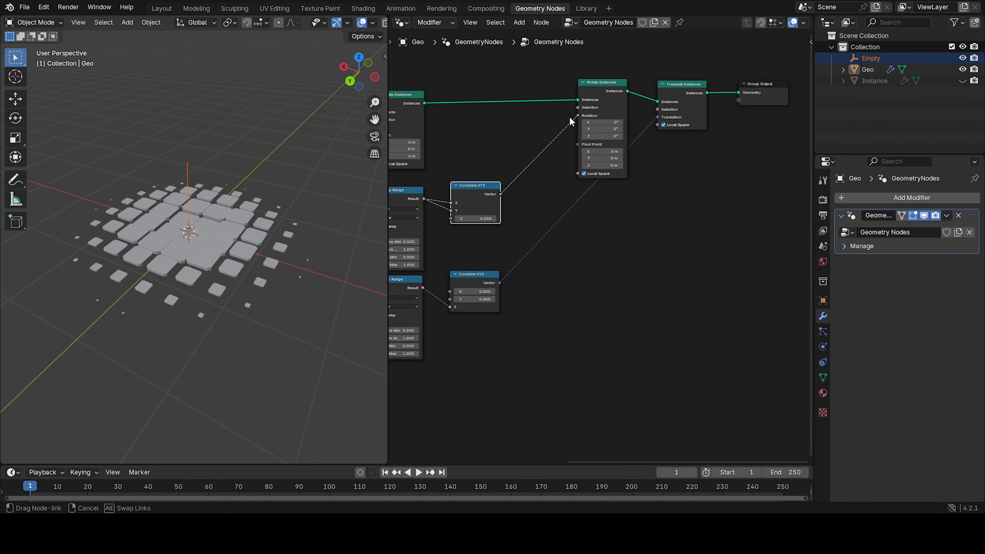
drag(601, 90, 564, 95)
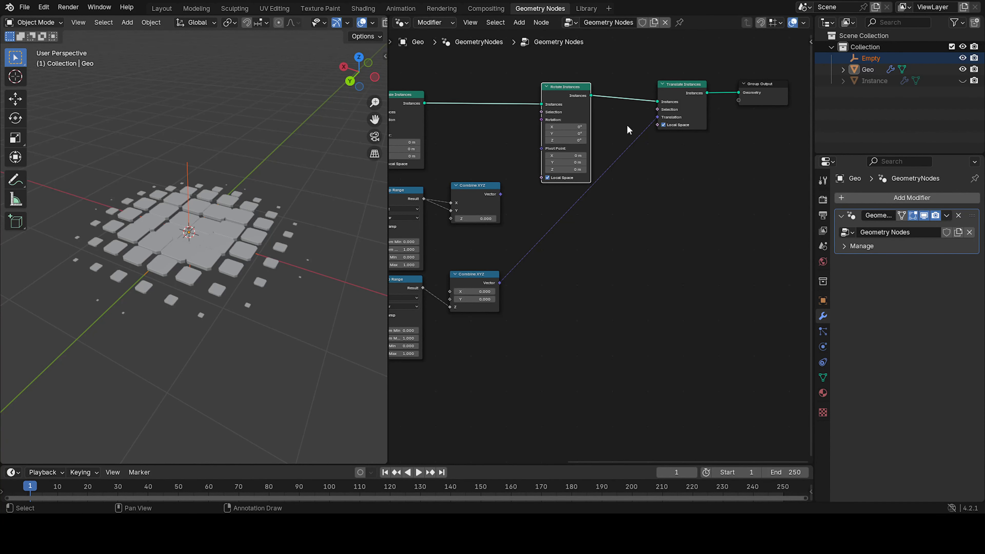
middle_drag(506, 297, 625, 230)
Set the Z Map Range to From Min about 0.78, From Max about 1.4 and To Max about 2.41.
scroll(514, 252, up, 5)
middle_drag(473, 286, 579, 256)
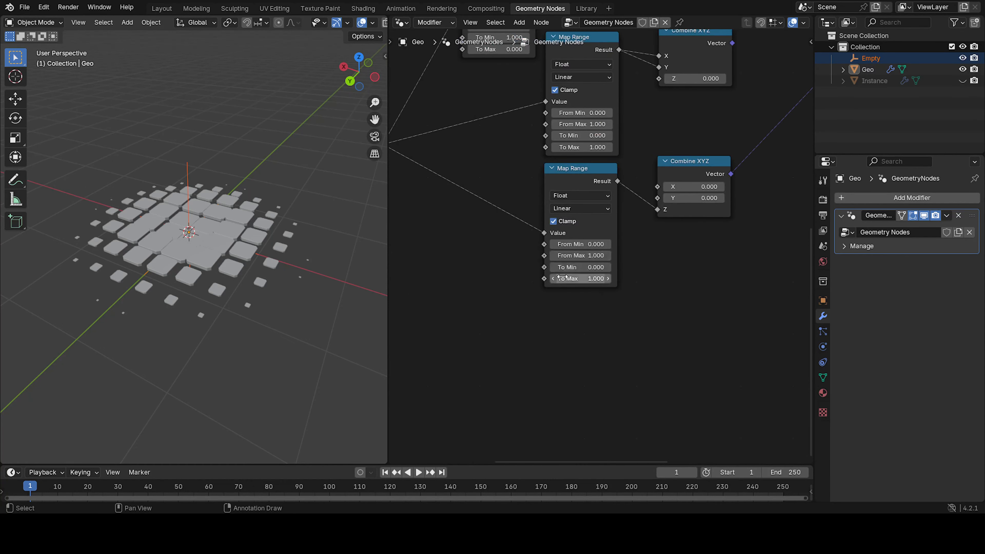
scroll(578, 279, up, 5)
drag(556, 287, 592, 287)
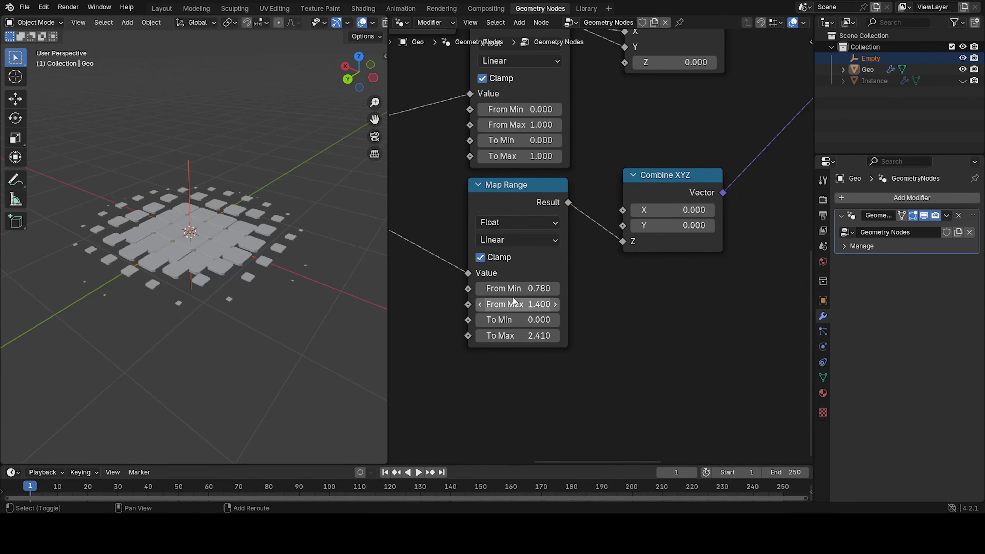
mouse_move(505, 289)
mouse_down()
mouse_move(520, 288)
mouse_move(444, 288)
mouse_move(510, 288)
mouse_up()
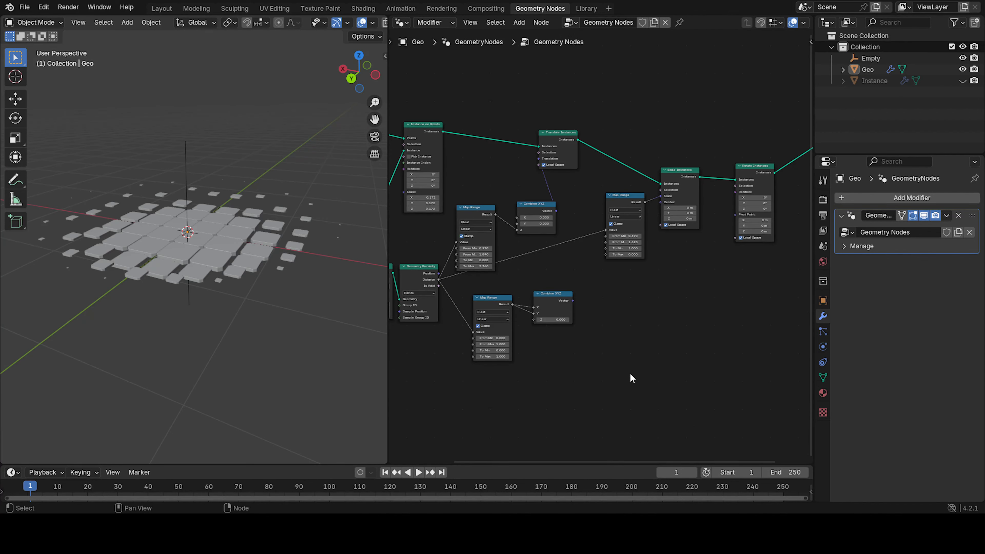
Rearrange the Translate, Scale and Rotate Instances nodes in the chain after Instance on Points.
scroll(618, 233, up, 1)
middle_drag(616, 219, 536, 277)
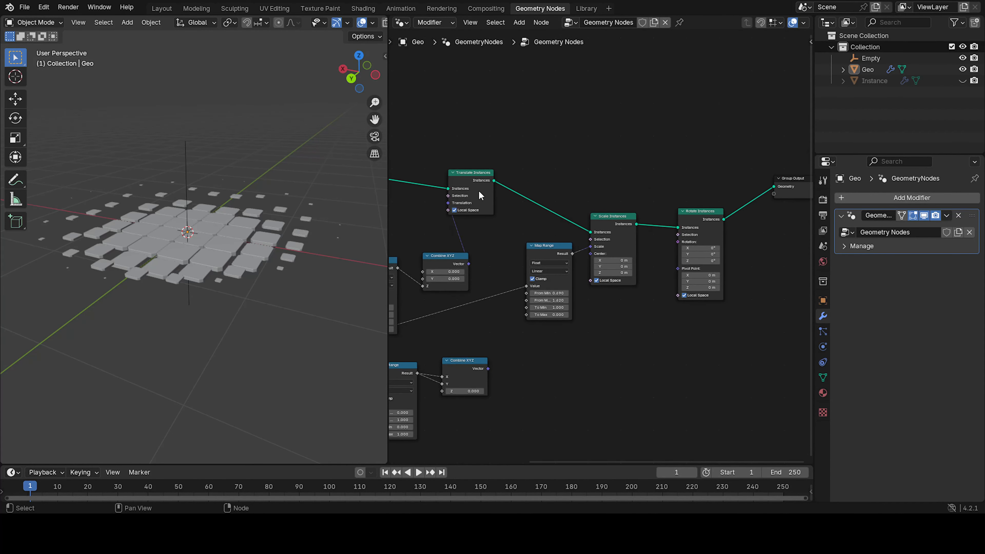
drag(472, 160, 703, 232)
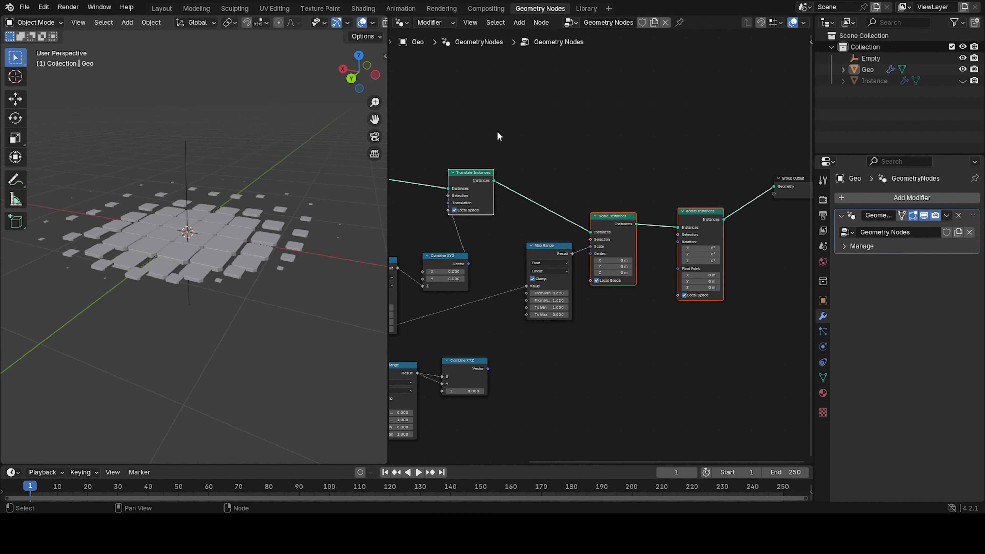
click(585, 179)
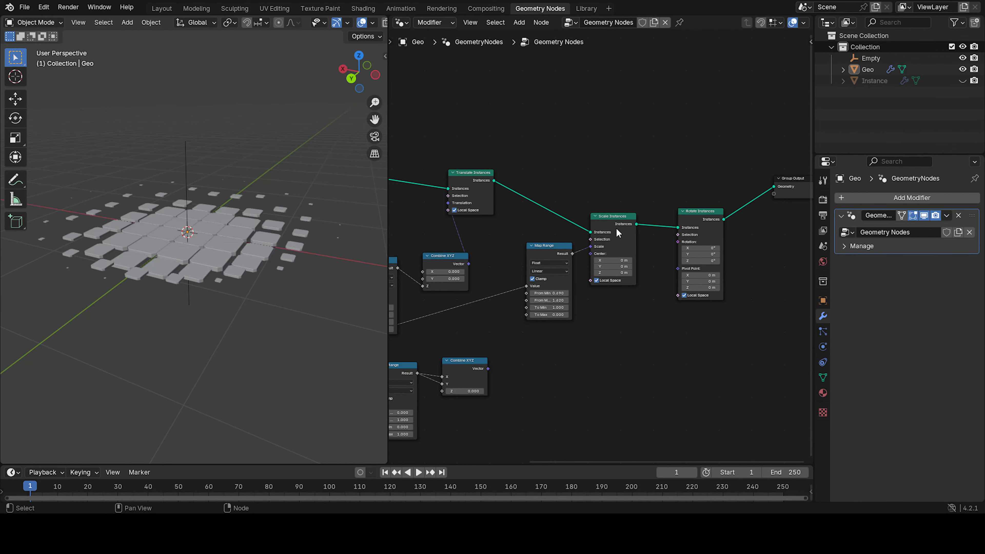
middle_drag(569, 276, 667, 239)
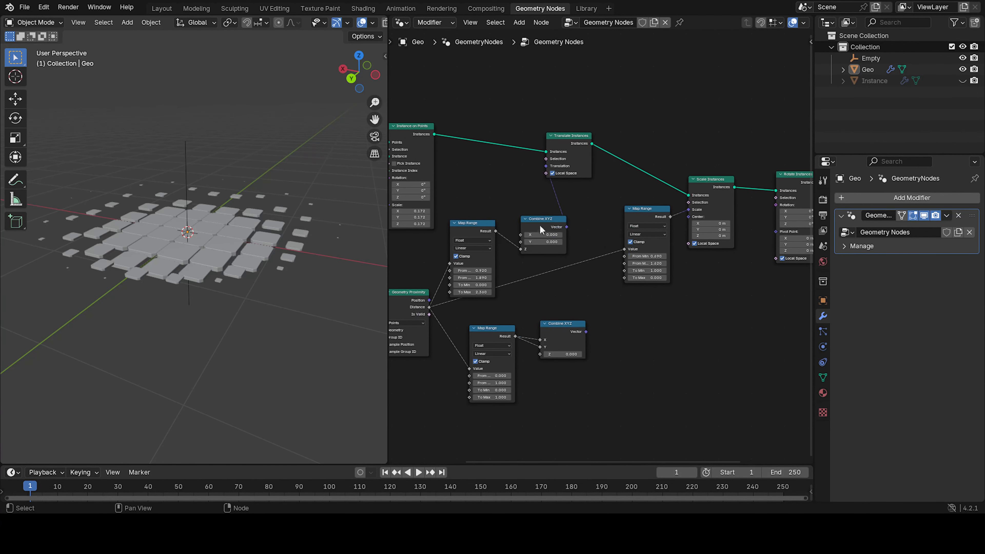
Fine-tune the Z Map Range to From Min about 0.92, From Max about 1.89 and To Max about 2.36.
drag(514, 230, 532, 270)
middle_drag(475, 270, 600, 311)
scroll(532, 276, up, 5)
scroll(601, 309, up, 2)
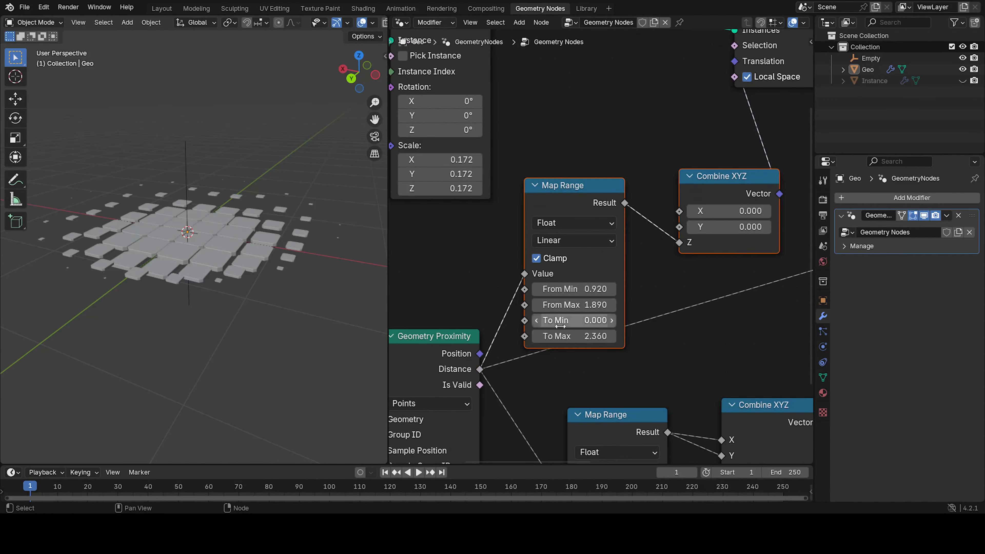
middle_drag(646, 270, 649, 307)
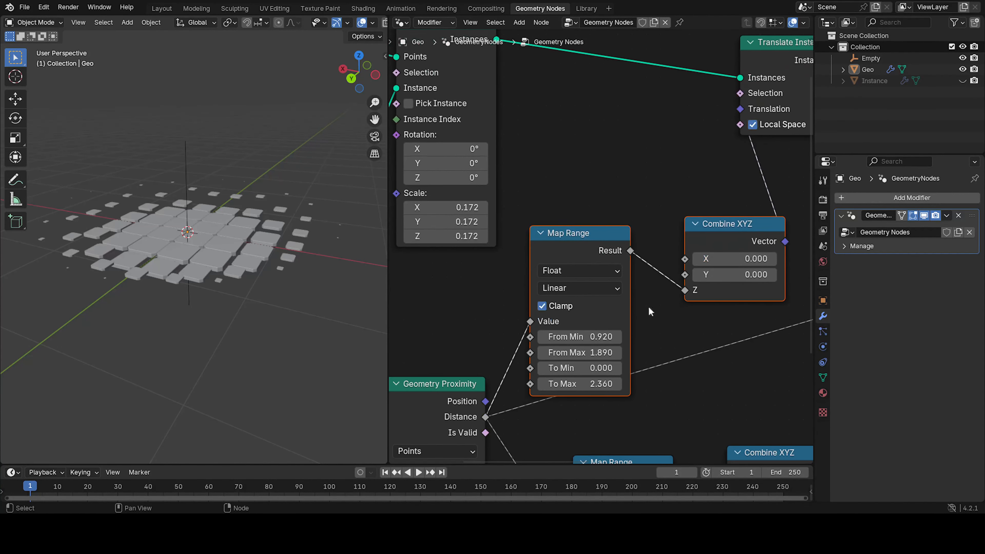
middle_drag(651, 357, 655, 273)
click(656, 302)
scroll(730, 327, down, 2)
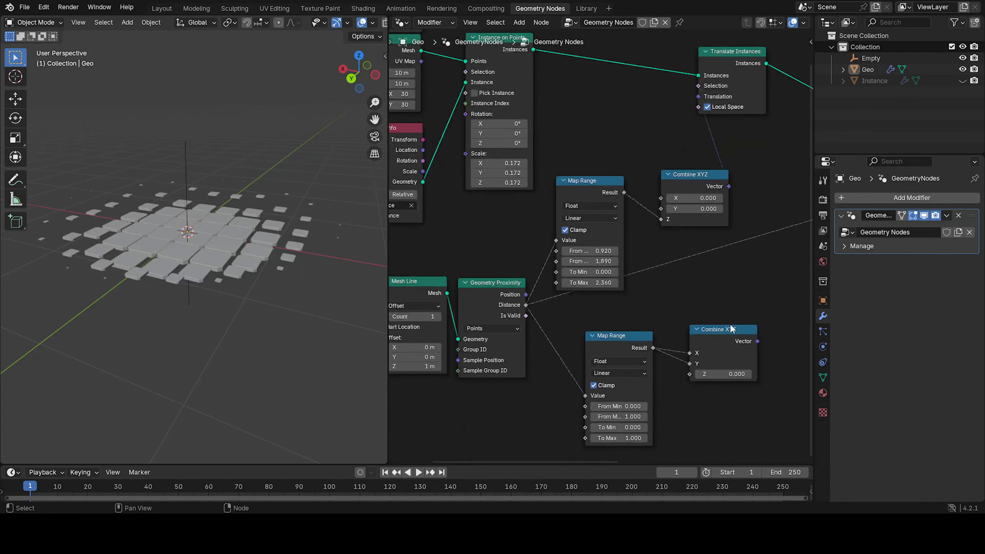
Examine the node layout and the scale Map Range values, and view the tiles from above.
middle_drag(661, 310, 465, 355)
middle_drag(703, 199, 644, 215)
scroll(598, 240, up, 4)
middle_drag(603, 284, 607, 246)
scroll(608, 253, up, 3)
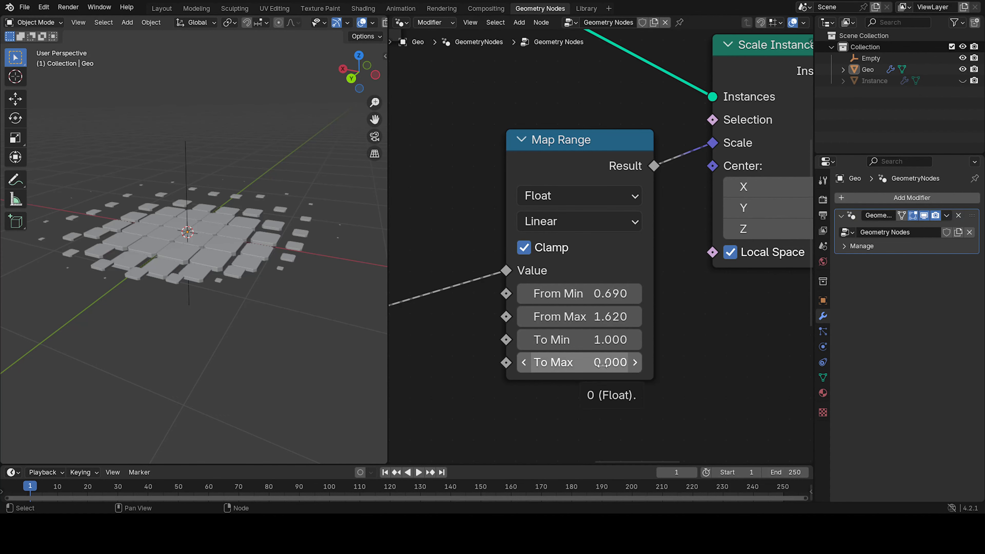
middle_drag(314, 299, 277, 219)
scroll(615, 264, down, 4)
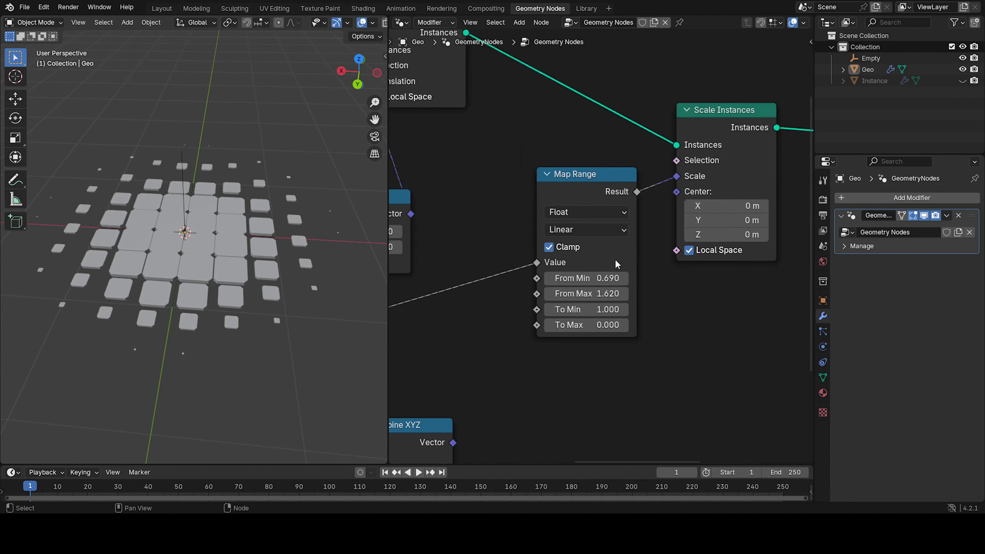
scroll(644, 268, down, 3)
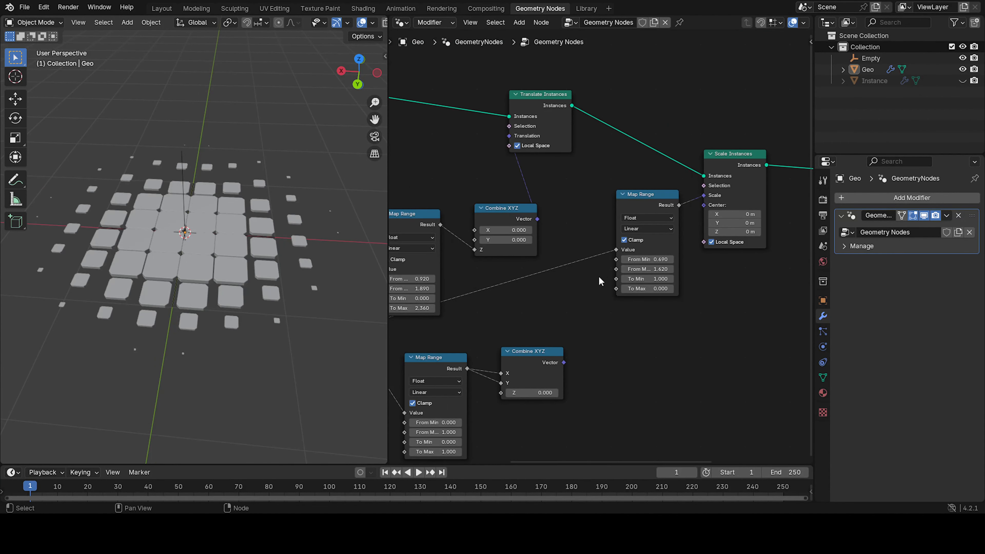
Move the Combine XYZ and Map Range nodes to tidy the node layout.
drag(495, 207, 535, 251)
drag(569, 167, 611, 174)
drag(475, 204, 532, 265)
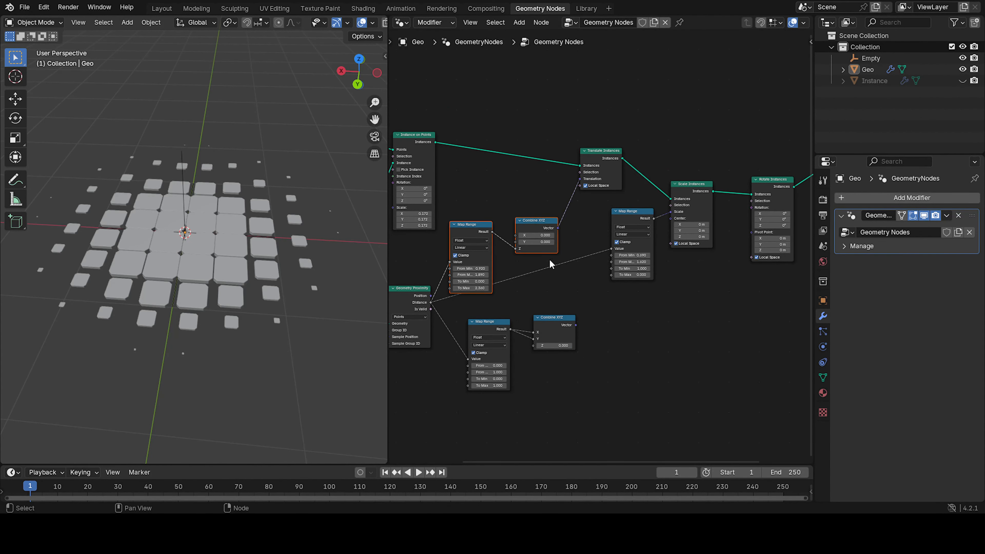
key(g)
click(551, 237)
Connect the X/Y-driven Combine XYZ Vector to the Rotate Instances Rotation input.
middle_drag(598, 310, 566, 241)
drag(544, 256, 592, 227)
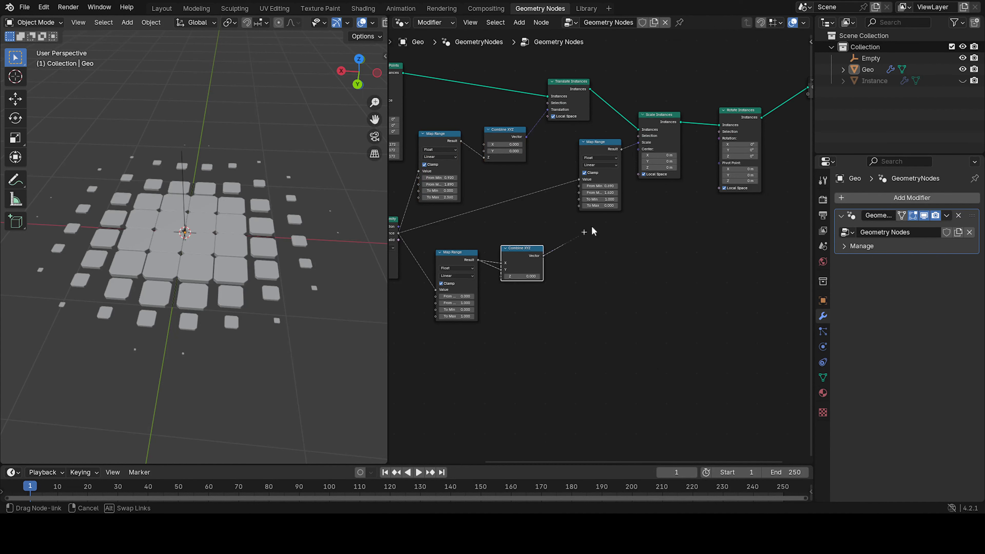
drag(727, 146, 729, 139)
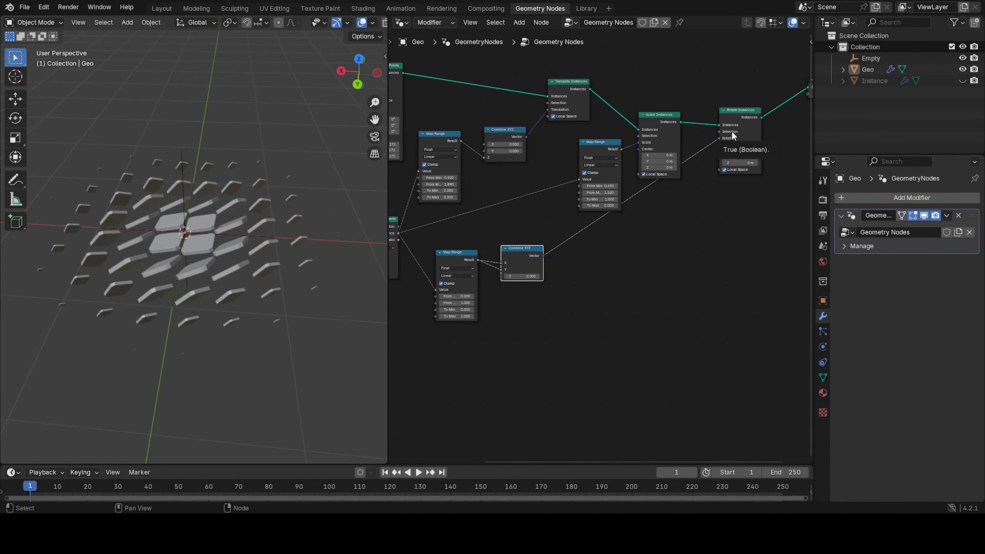
Set the rotation Map Range to From Min about 0.81, From Max about 1.02 and To Max about 1.45.
middle_drag(188, 252, 194, 212)
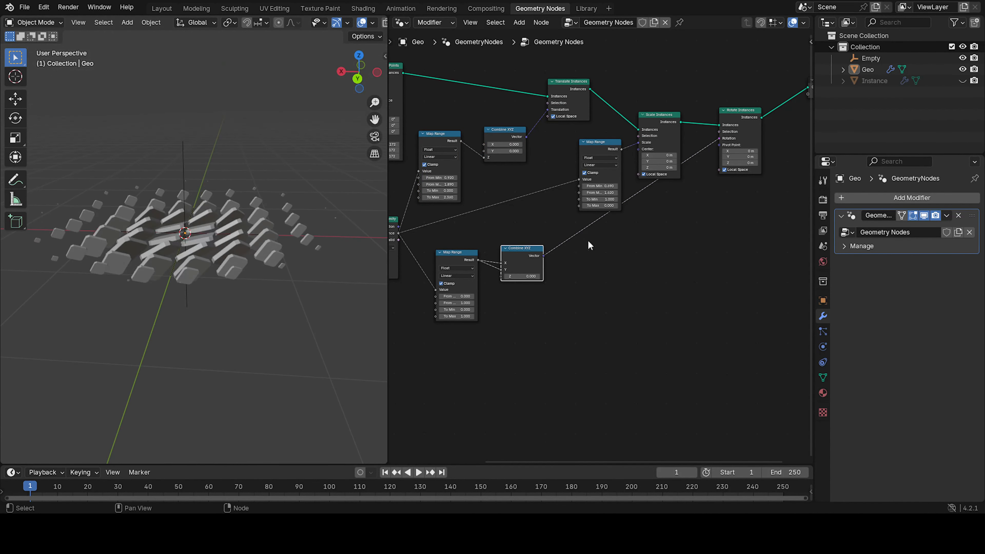
drag(517, 259, 654, 192)
drag(460, 256, 603, 219)
scroll(603, 233, up, 4)
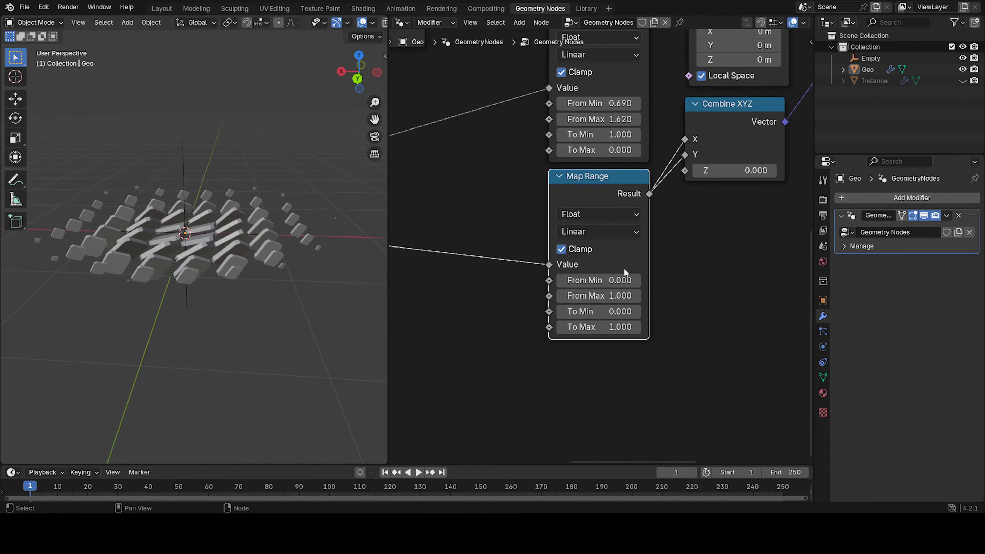
drag(607, 279, 662, 279)
drag(600, 295, 598, 318)
mouse_move(605, 327)
mouse_down()
mouse_move(676, 327)
mouse_move(590, 326)
mouse_move(648, 327)
mouse_move(601, 327)
mouse_move(621, 327)
mouse_up()
right_click(621, 327)
Try moving the Empty across the ground plane to preview the tile response.
click(185, 161)
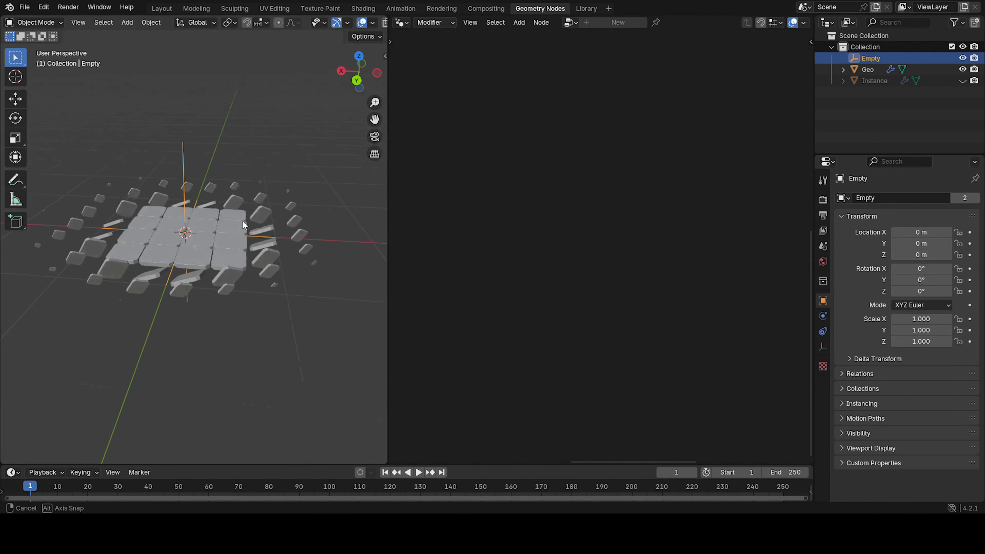
middle_drag(185, 161, 248, 249)
key(g)
key(shift+z)
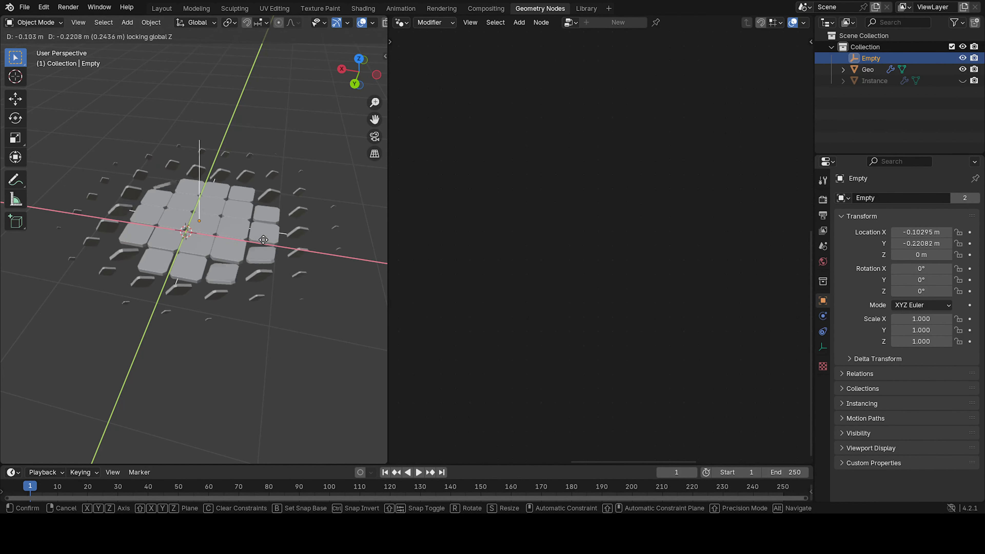
click(272, 282)
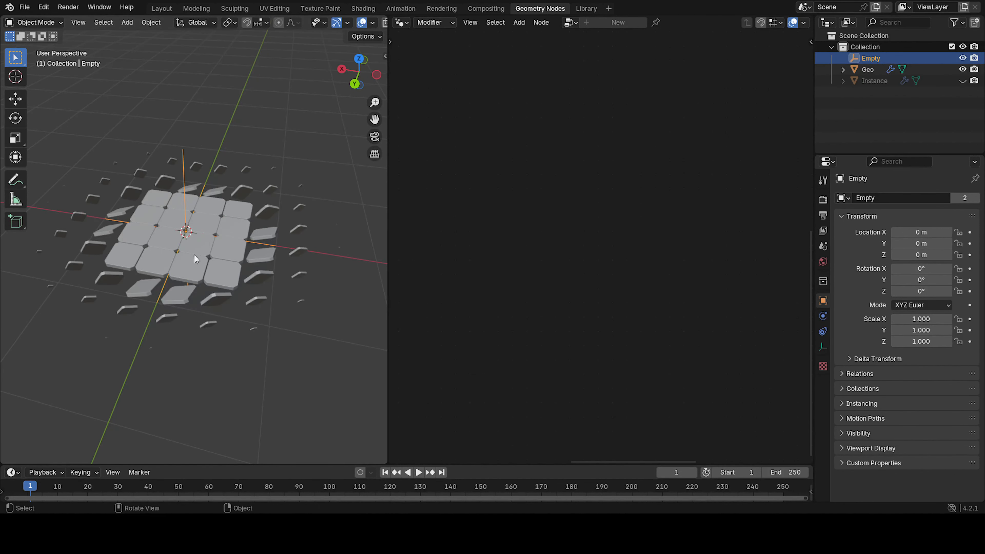
Reselect the Geo object and recheck the rotation Map Range range values.
click(194, 255)
mouse_move(604, 325)
mouse_down()
mouse_move(628, 325)
mouse_move(589, 326)
mouse_move(604, 325)
mouse_up()
drag(600, 280, 620, 327)
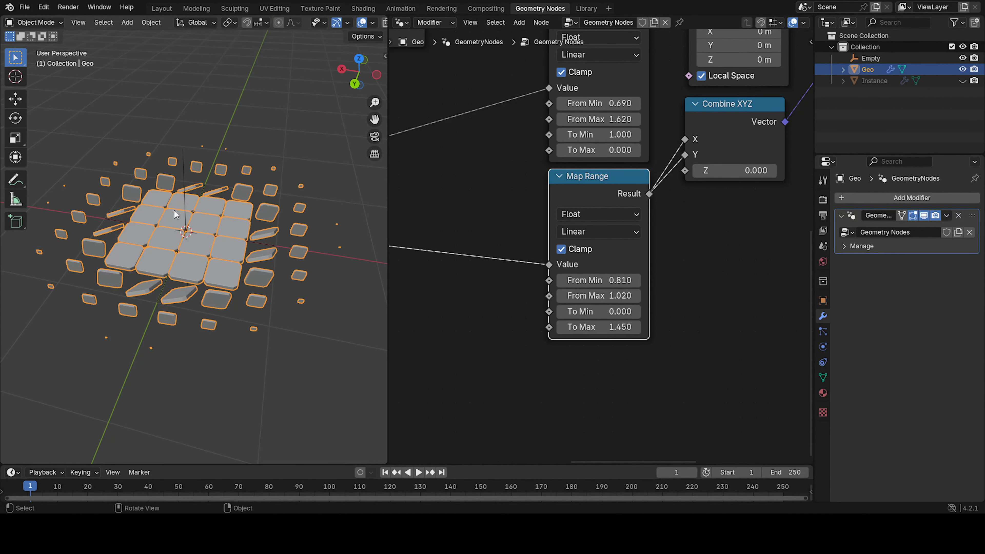
Try moving the Empty across the ground plane again and reselect the Geo object.
click(184, 196)
key(g)
key(shift+z)
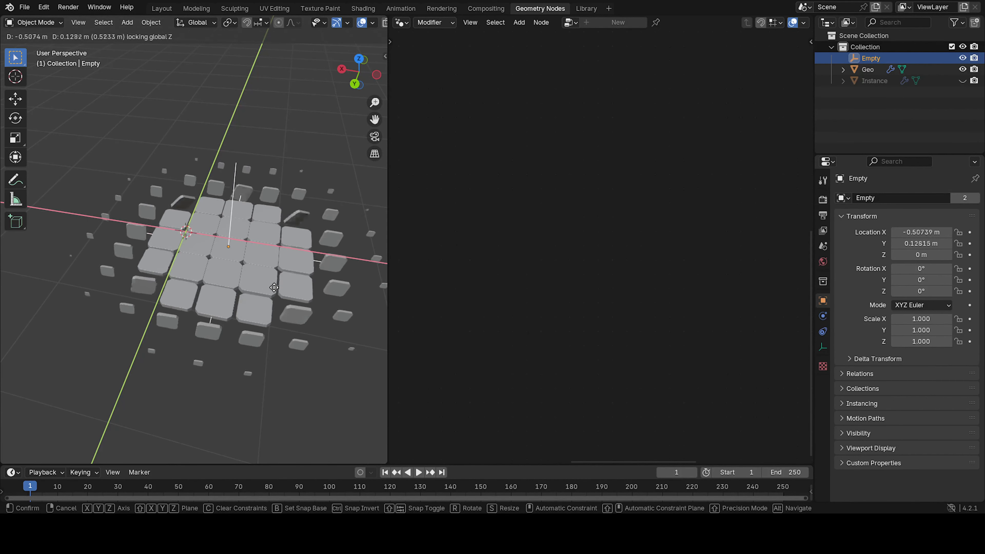
right_click(223, 252)
click(165, 254)
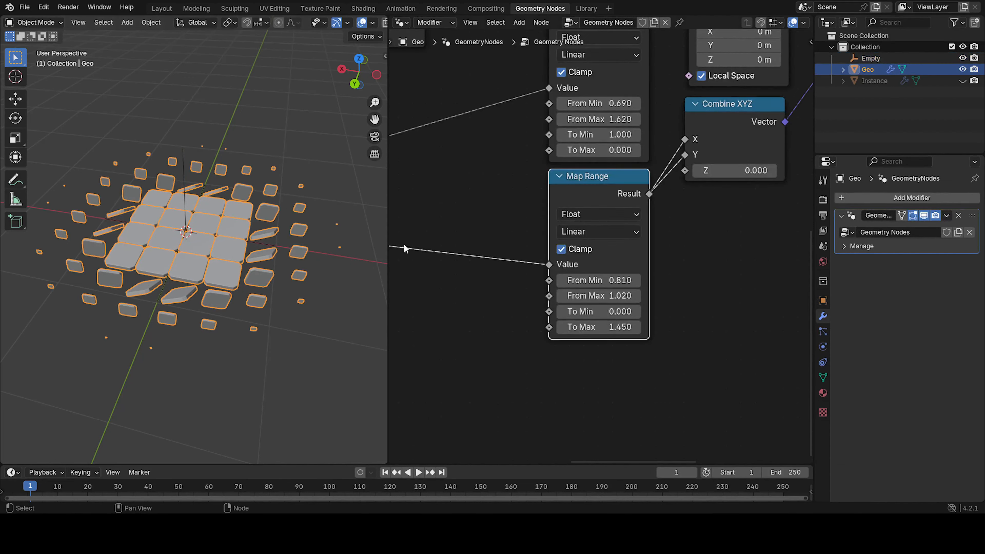
Examine the whole node tree by zooming out and panning the node editor.
scroll(617, 231, down, 5)
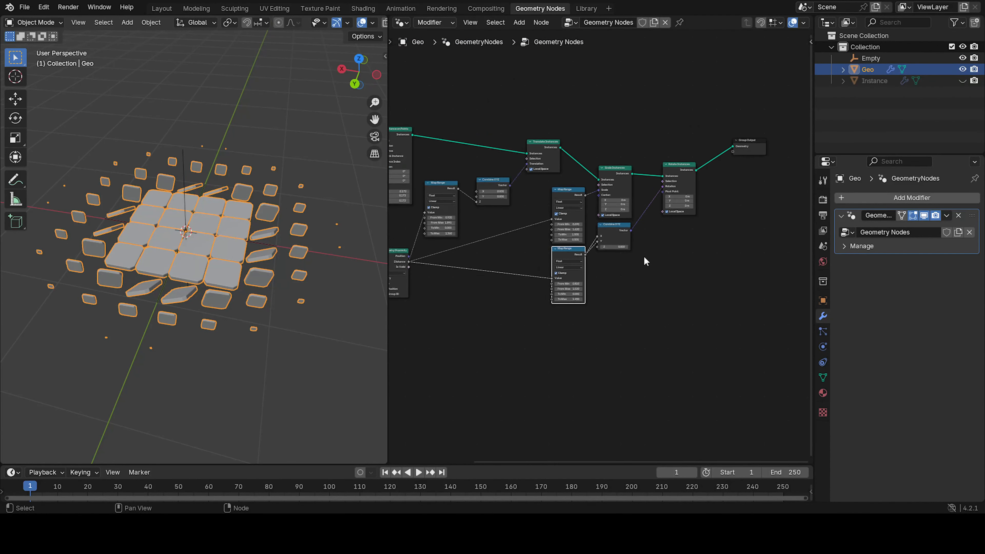
middle_drag(644, 257, 724, 288)
scroll(539, 280, down, 3)
middle_drag(539, 280, 574, 219)
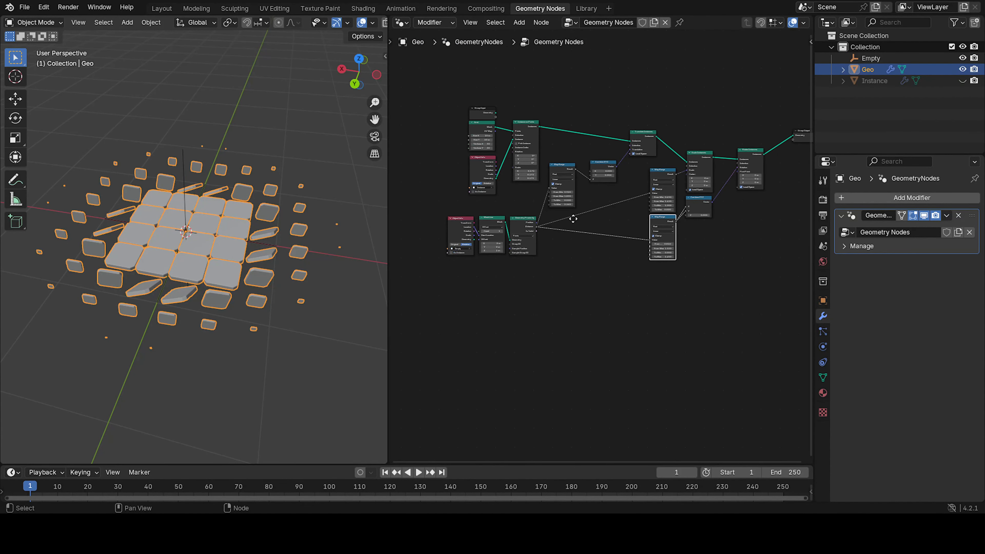
drag(444, 76, 744, 309)
middle_drag(696, 269, 629, 329)
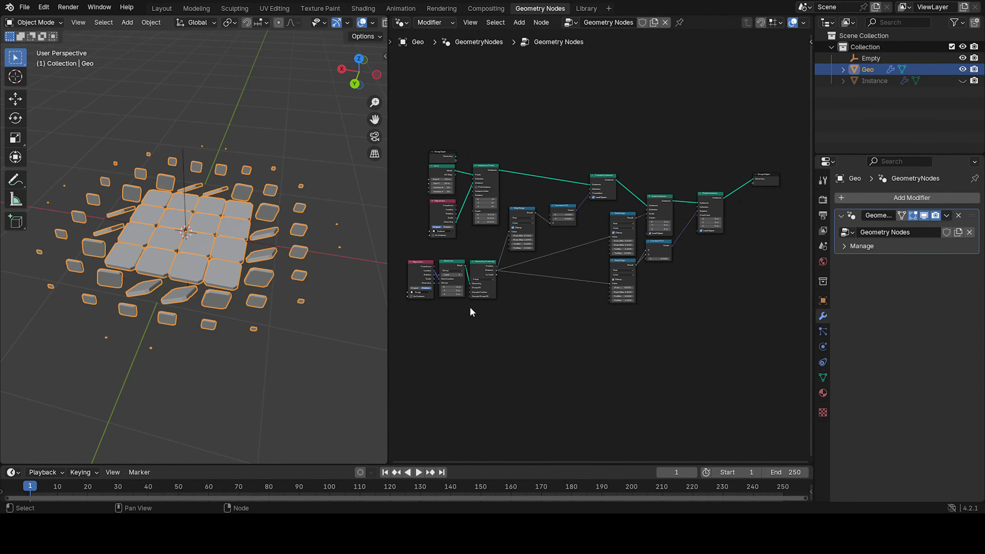
Reselect the Geo object and link the grid geometry directly to the Group Output to preview the bare ground plane.
click(181, 188)
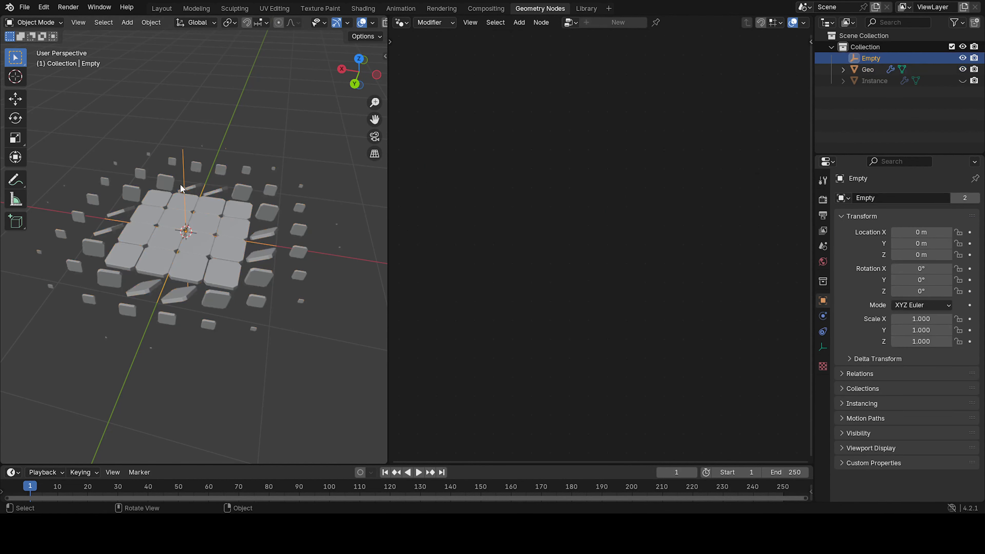
click(229, 217)
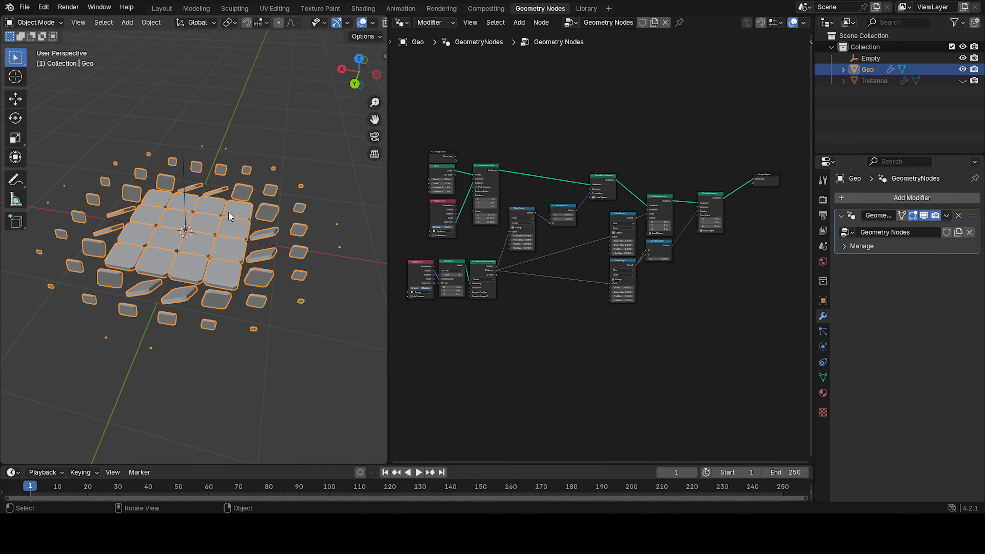
middle_drag(467, 160, 446, 215)
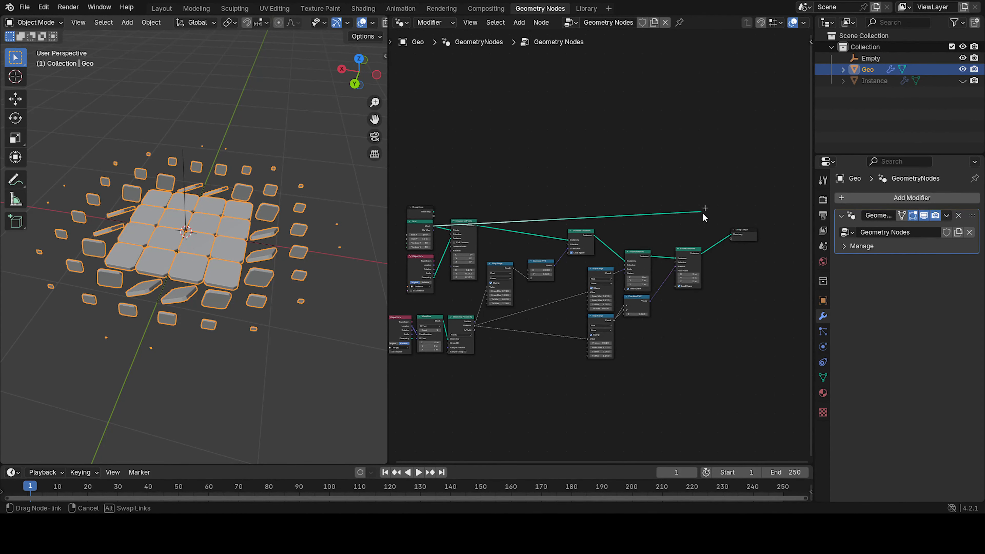
drag(731, 235, 731, 236)
scroll(215, 221, down, 3)
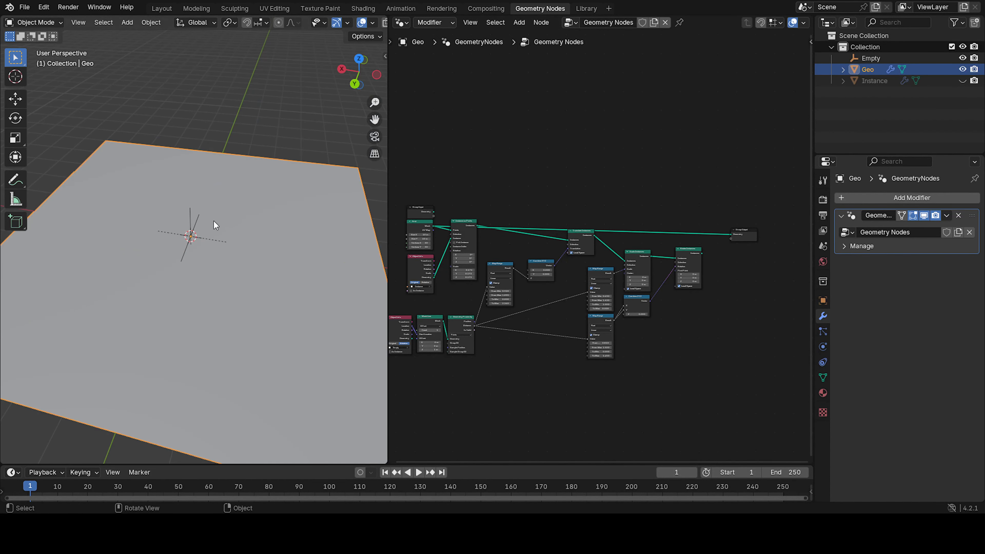
key(KP_7)
scroll(216, 229, down, 3)
shift+middle_drag(217, 233, 255, 237)
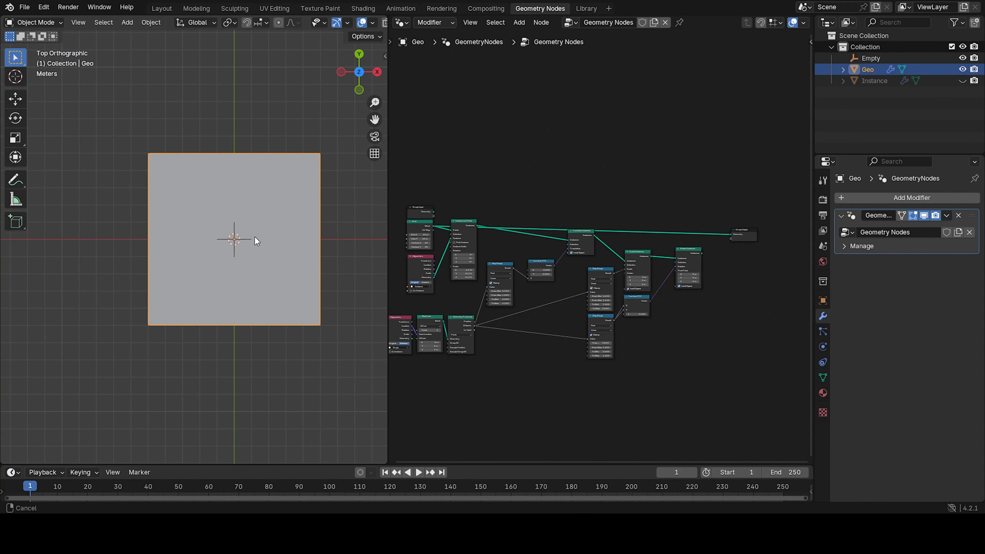
key(shift+d)
key(x)
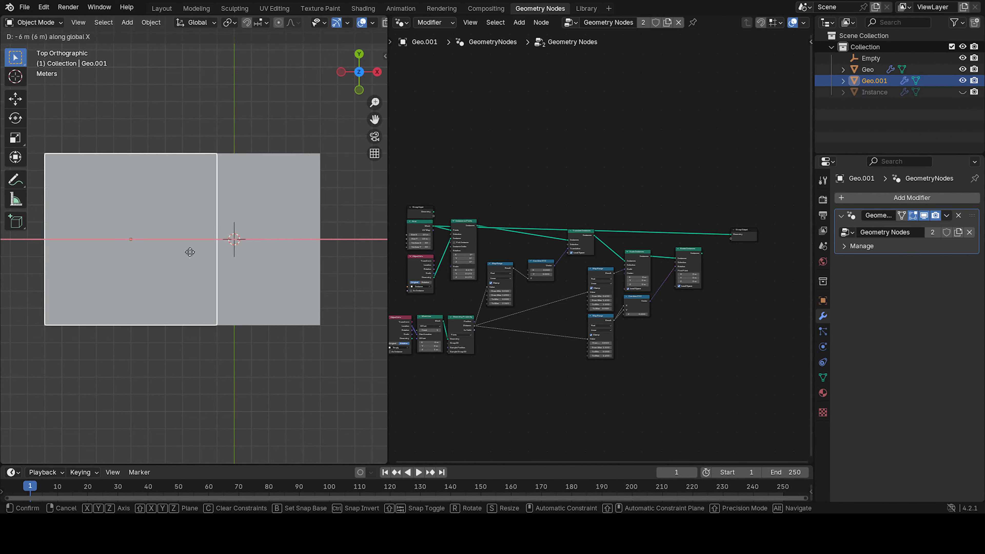
click(161, 330)
click(191, 368)
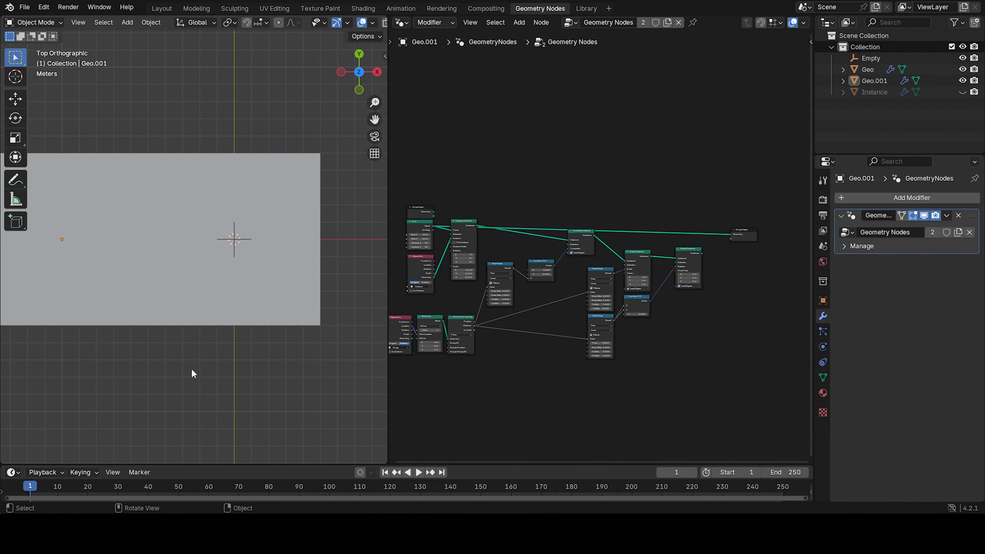
middle_drag(191, 368, 161, 267)
click(120, 251)
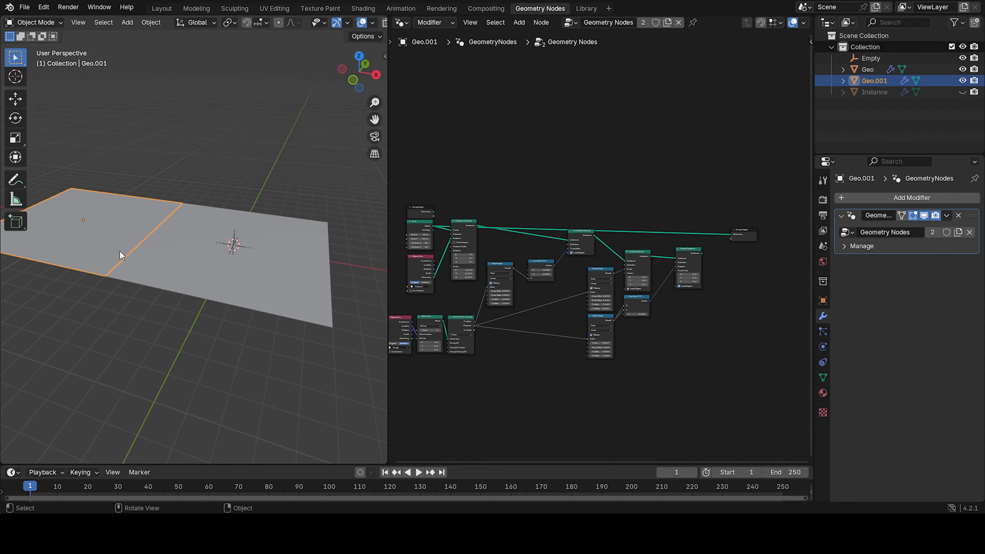
key(Delete)
key(KP_7)
click(219, 276)
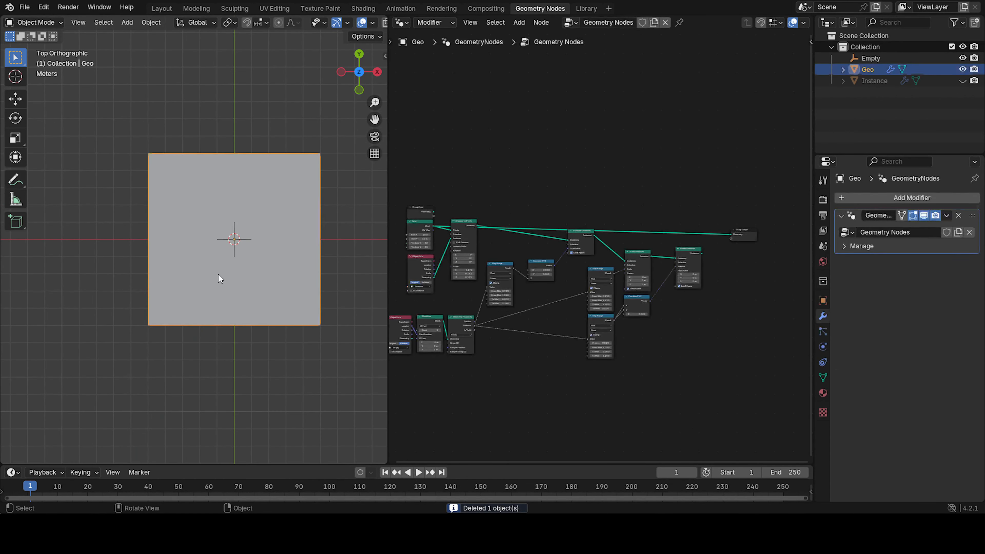
key(shift+d)
right_click(259, 283)
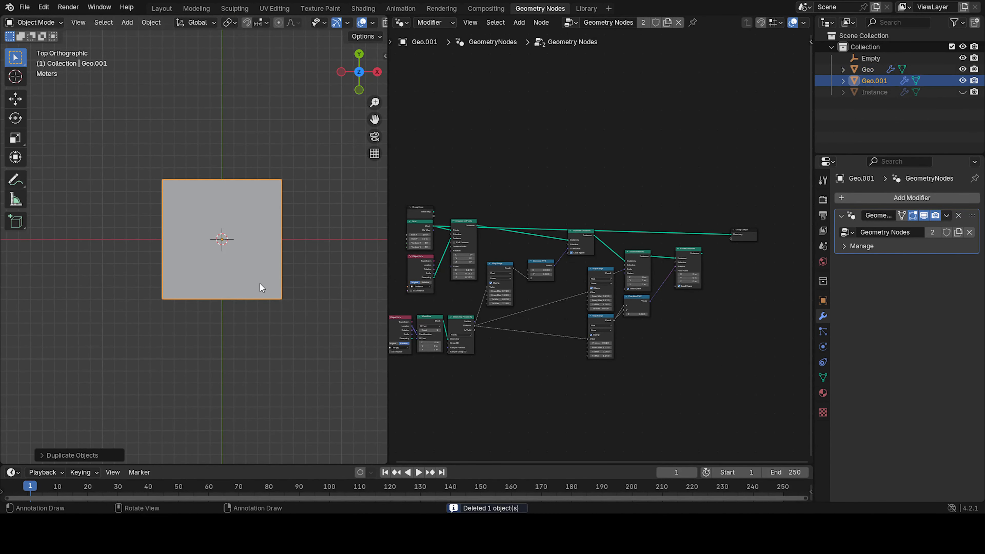
key(ctrl+z)
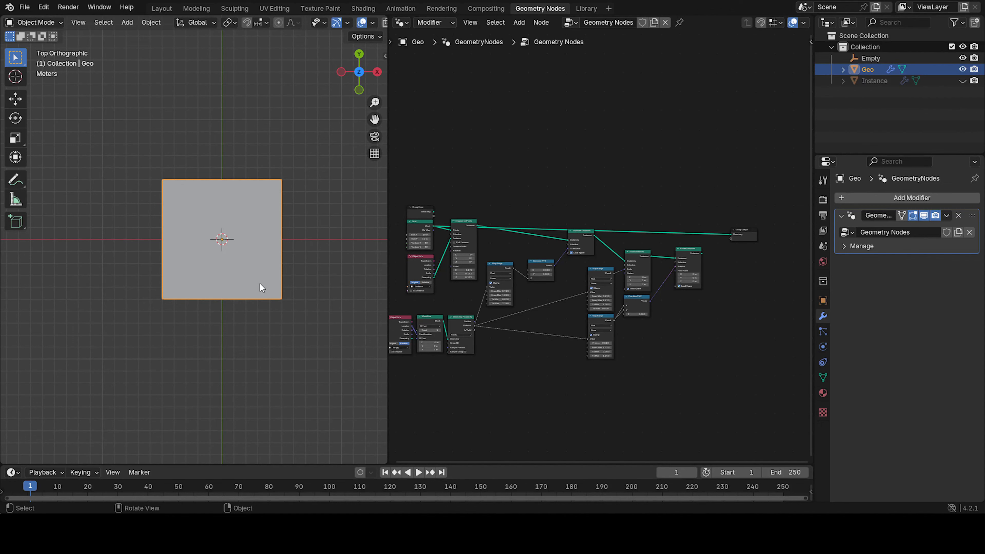
Duplicate the Geo object and move the copy 2 m along negative X.
key(shift+d)
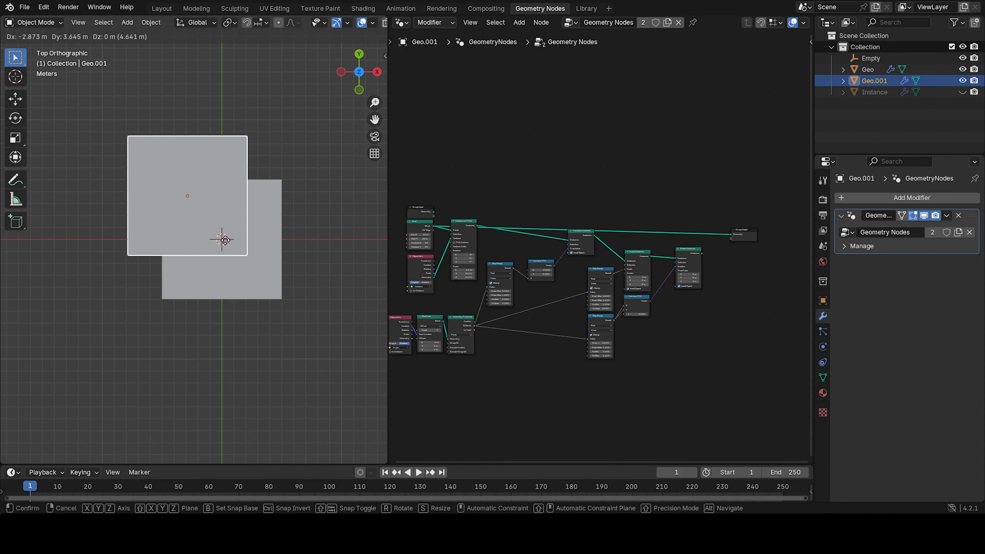
key(x)
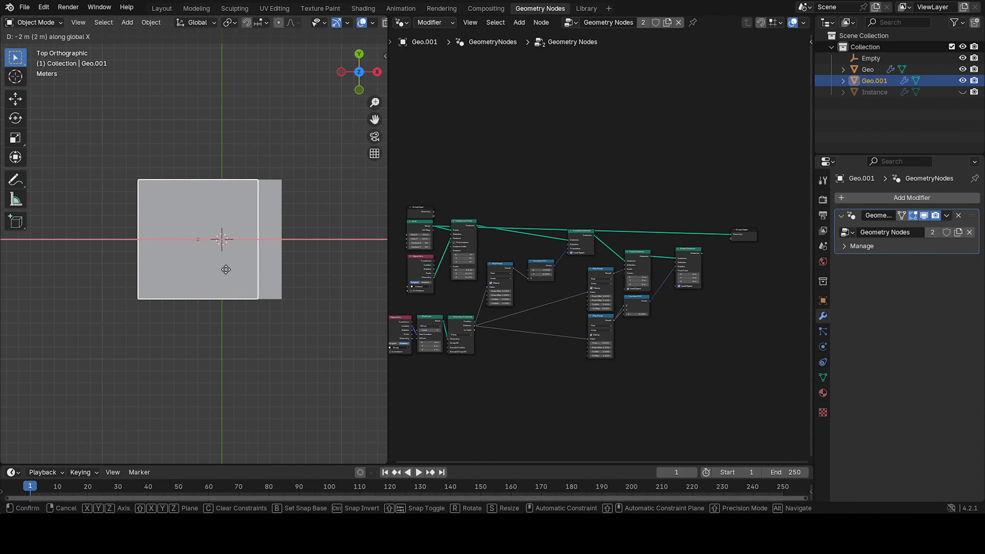
click(140, 283)
click(191, 337)
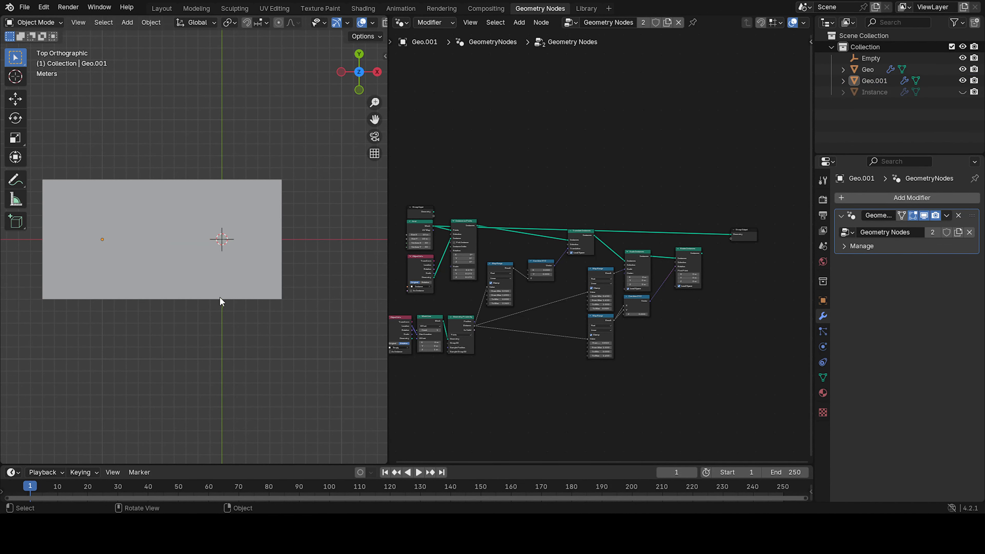
Reselect Geo and reconnect the final instance node to the Group Output to restore the tiles.
click(217, 272)
middle_drag(217, 273, 197, 236)
scroll(197, 236, up, 4)
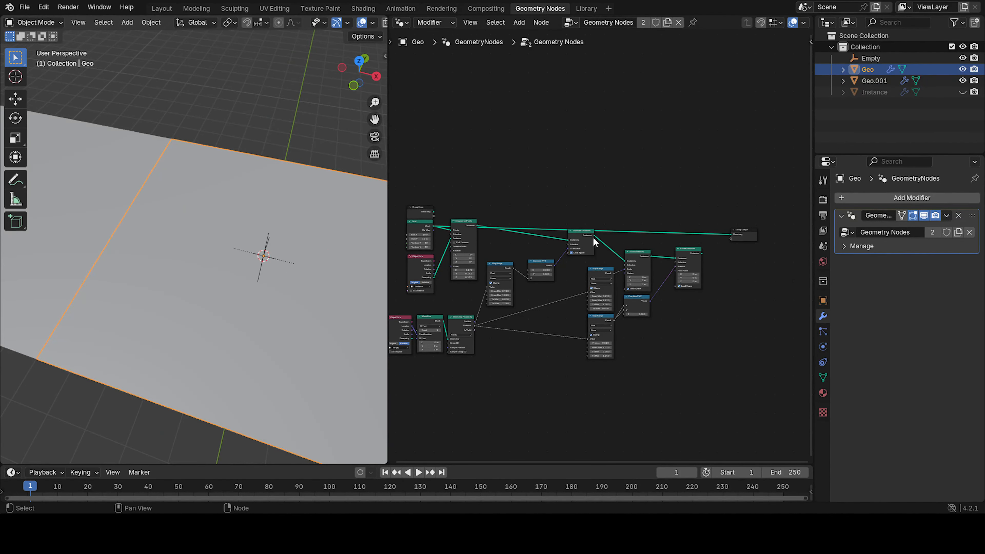
drag(725, 237, 729, 234)
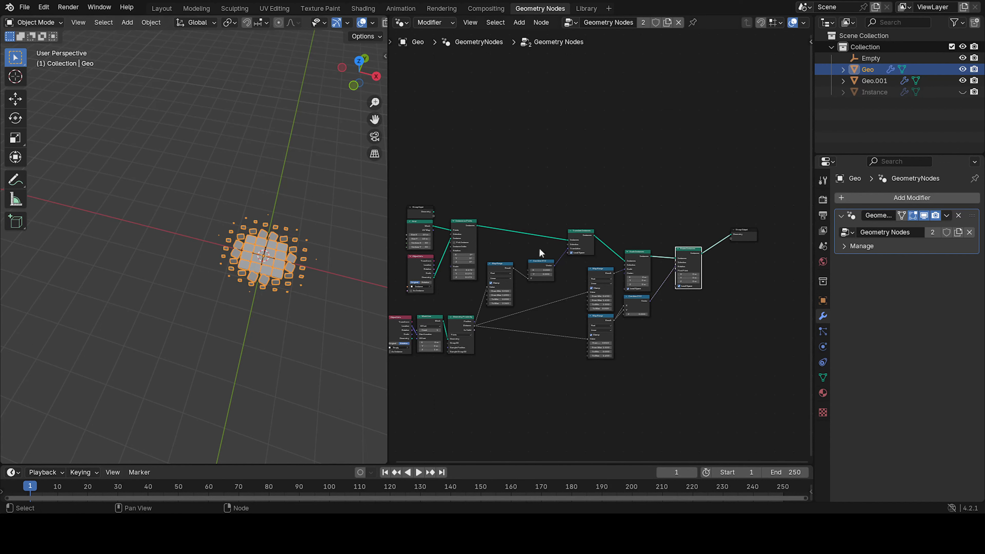
Try moving the Empty along the X axis.
middle_drag(318, 259, 284, 240)
click(294, 270)
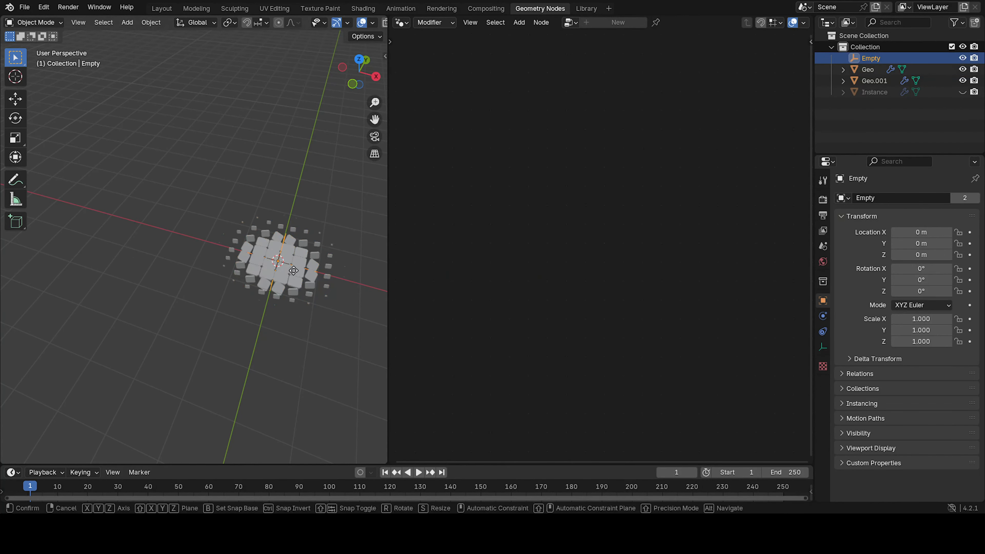
key(g)
key(x)
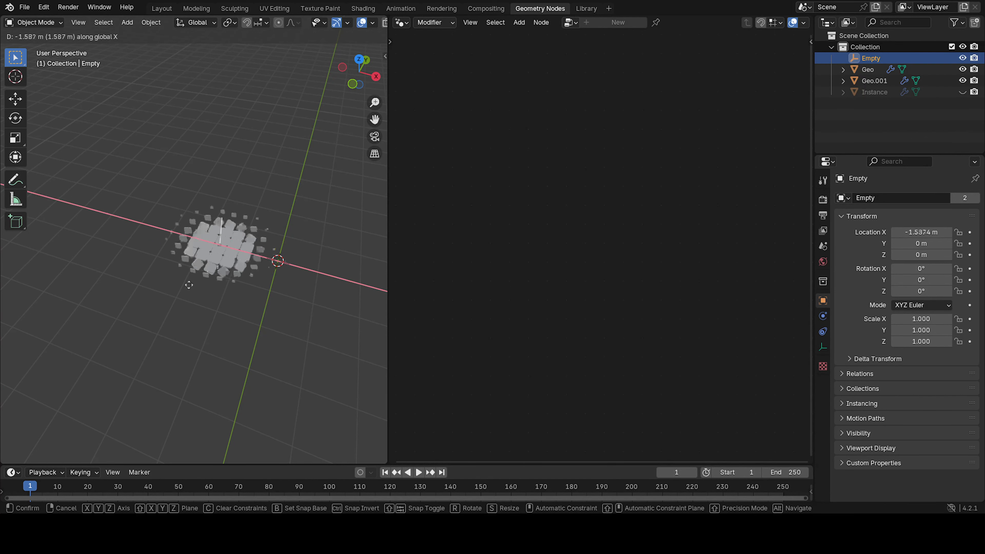
key(Escape)
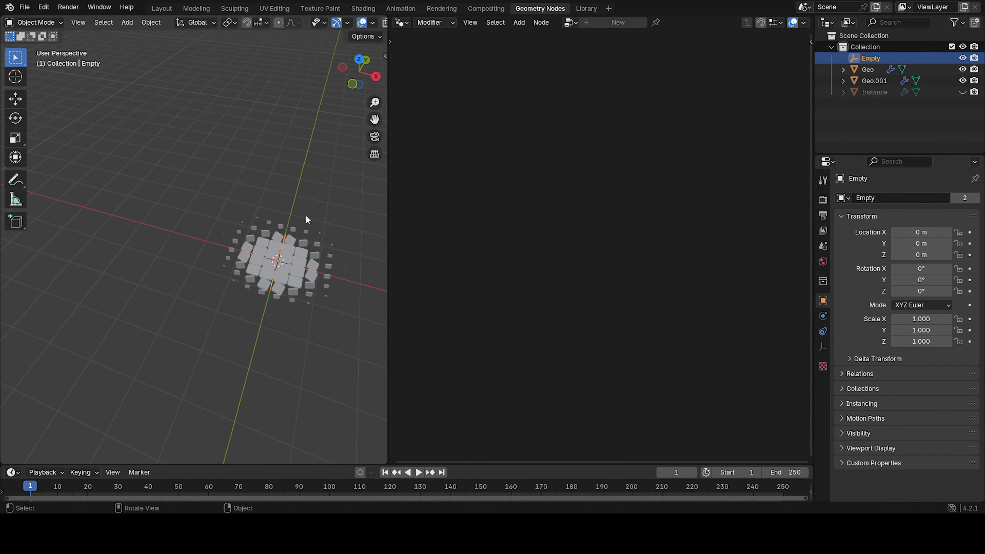
Add a UV Sphere to the scene and view it from the front.
shift+middle_drag(345, 247, 207, 235)
click(210, 224)
scroll(263, 256, up, 4)
click(217, 217)
key(shift+a)
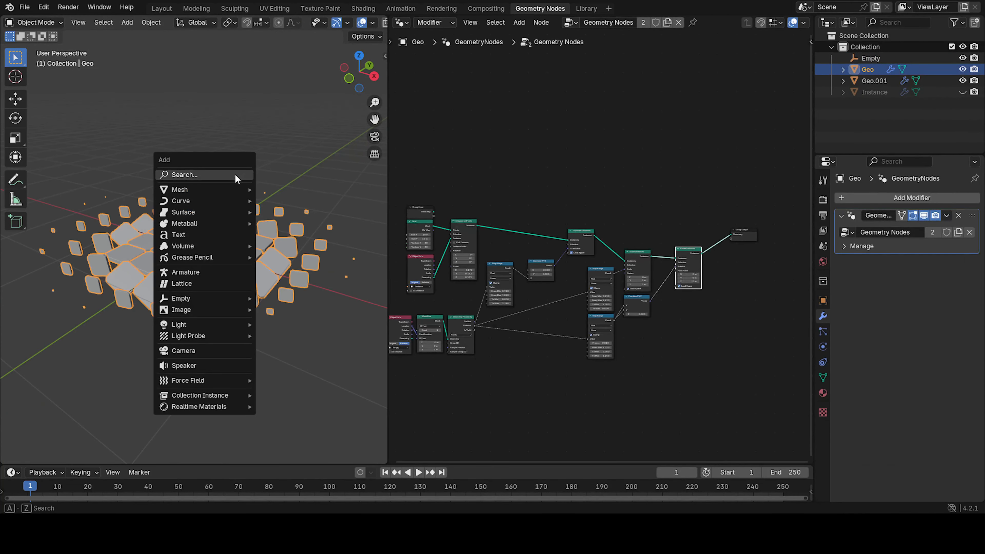
mouse_move(208, 196)
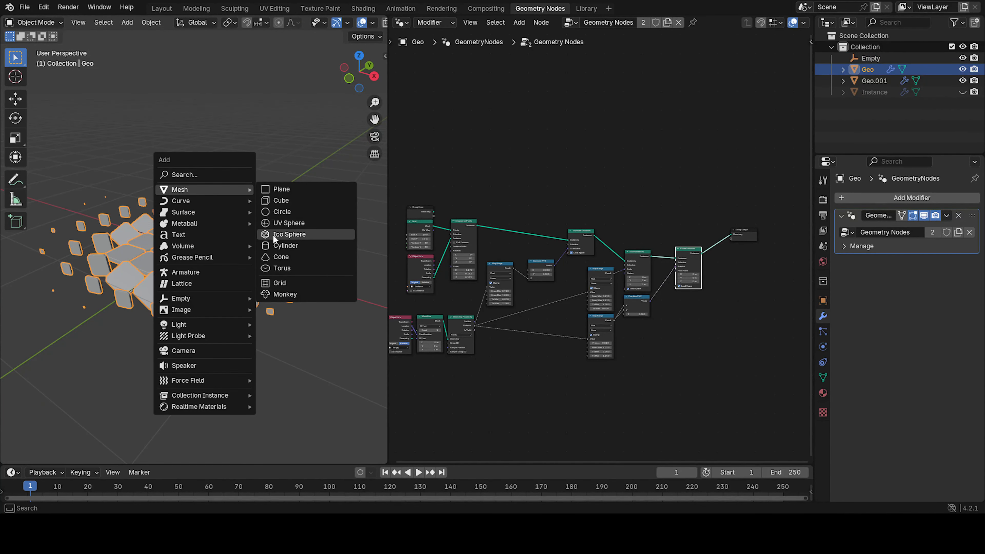
click(283, 223)
scroll(265, 237, down, 5)
key(KP_1)
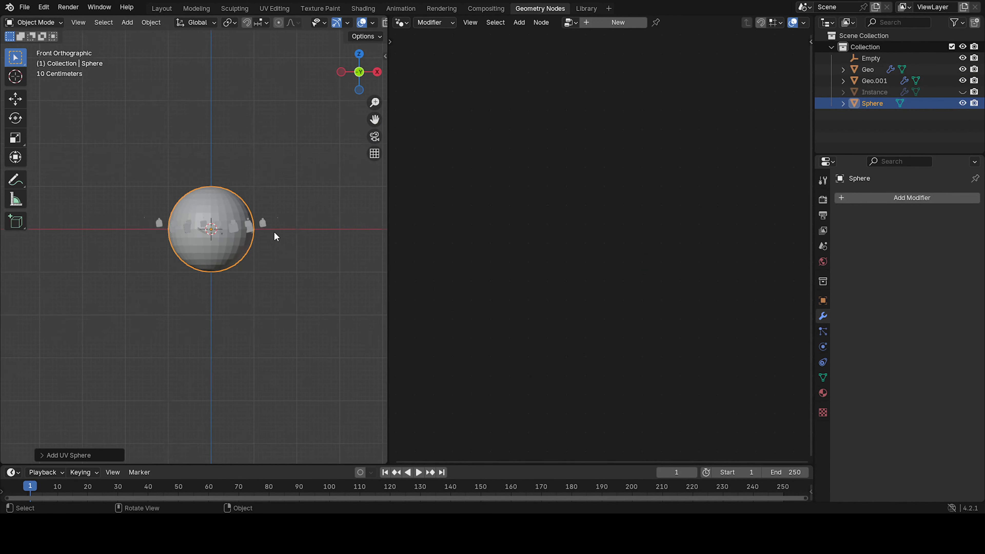
Raise the sphere along the Z axis above the tiles.
scroll(270, 229, up, 4)
scroll(254, 267, down, 1)
key(g)
key(z)
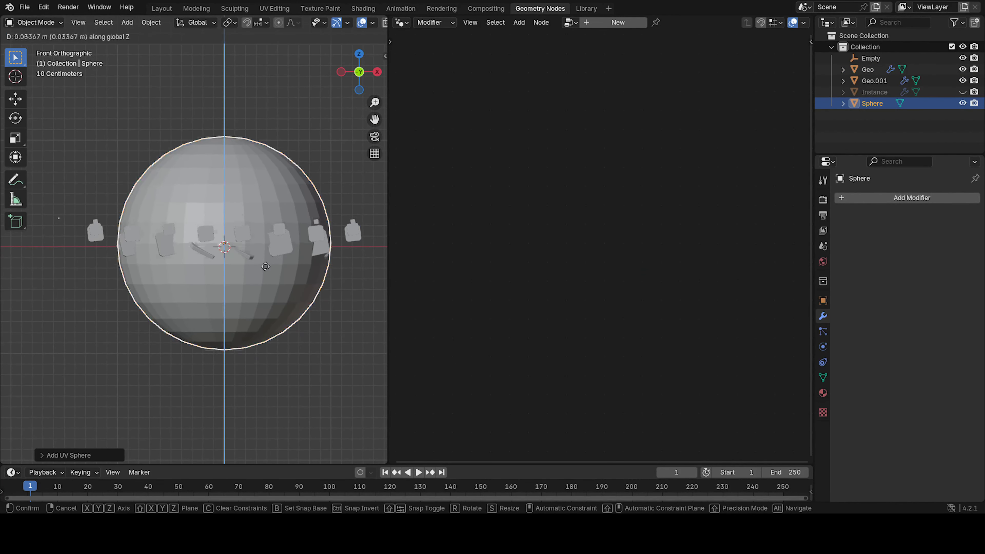
click(271, 165)
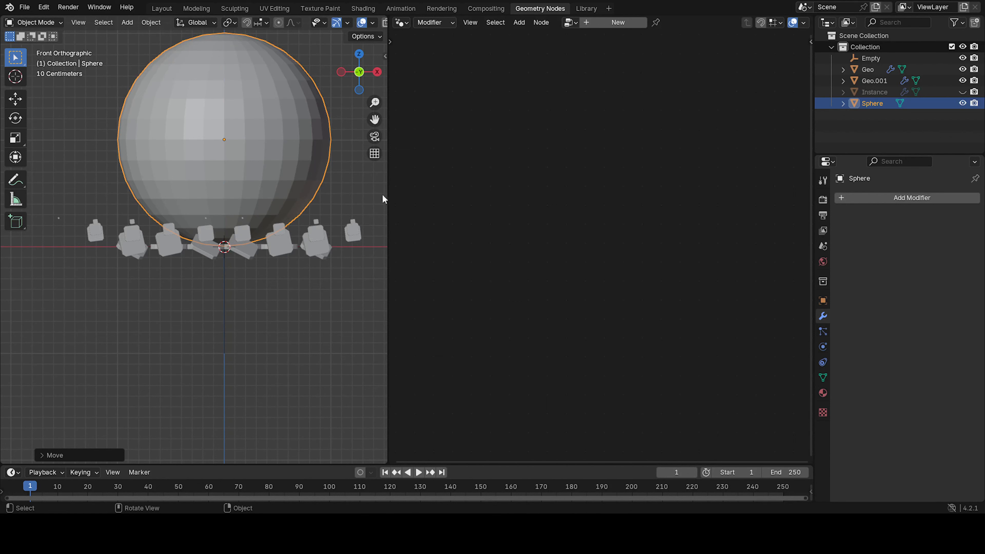
Scale the sphere down and lower it along Z toward the tiles.
key(s)
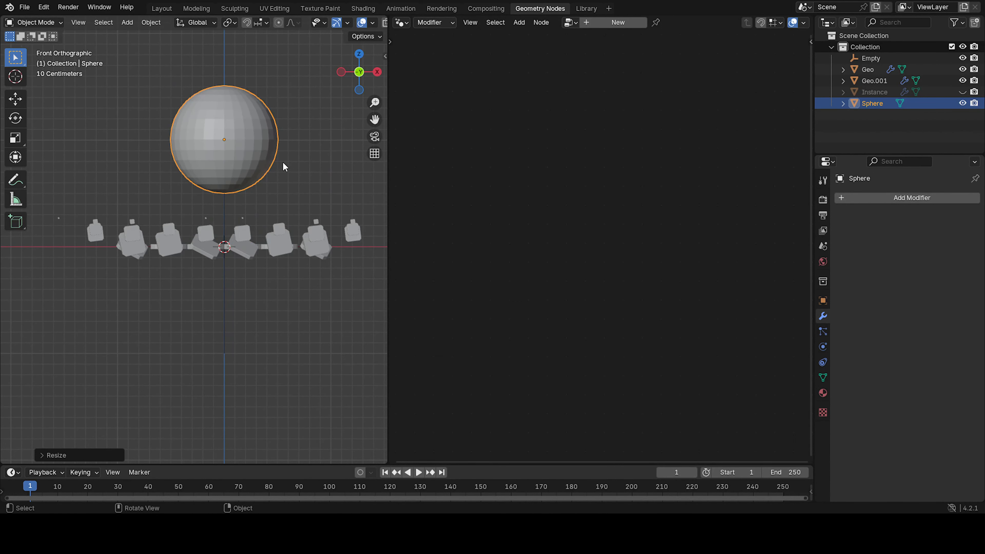
click(306, 169)
key(g)
key(z)
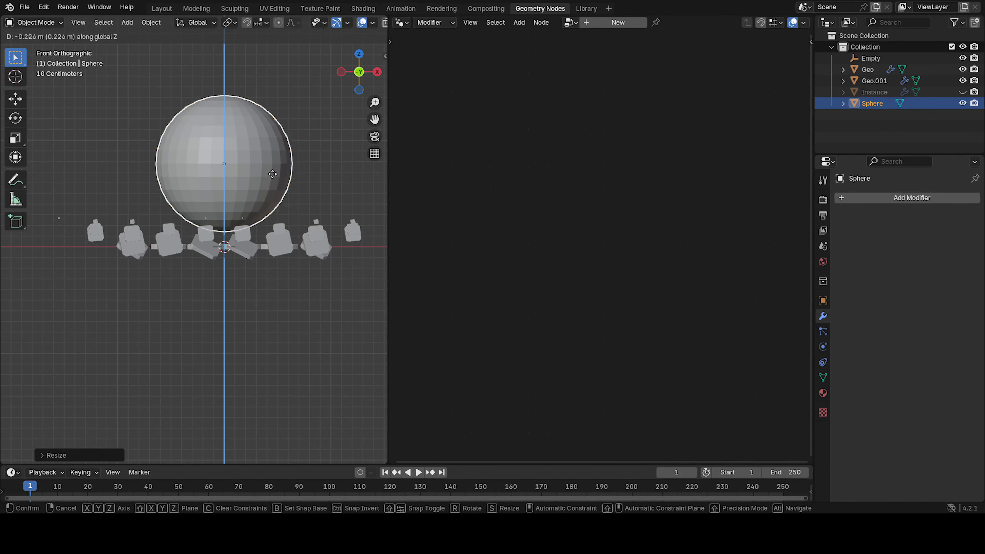
click(271, 183)
Scale the sphere up by about 1.05 and lower it along Z onto the tiles.
middle_drag(270, 184, 290, 182)
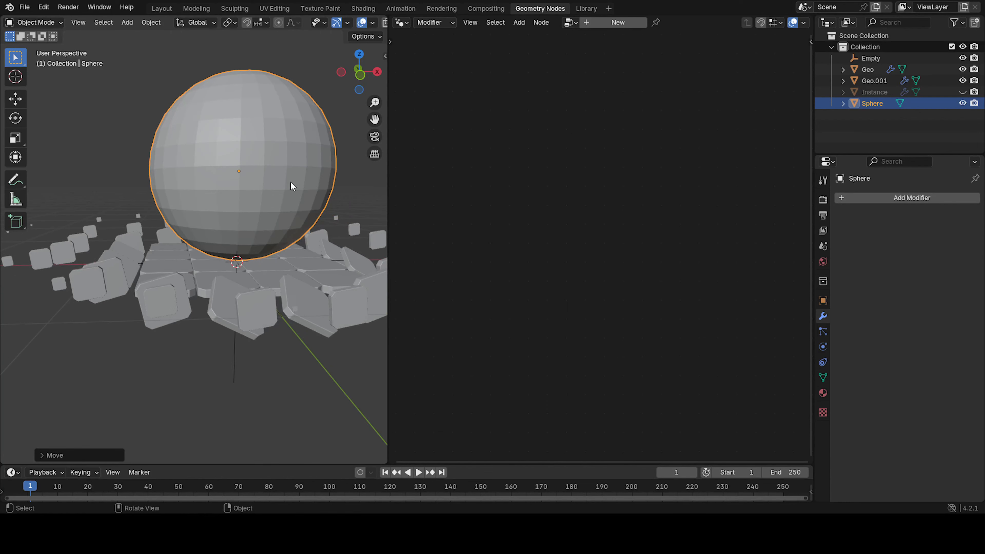
scroll(289, 183, up, 4)
key(s)
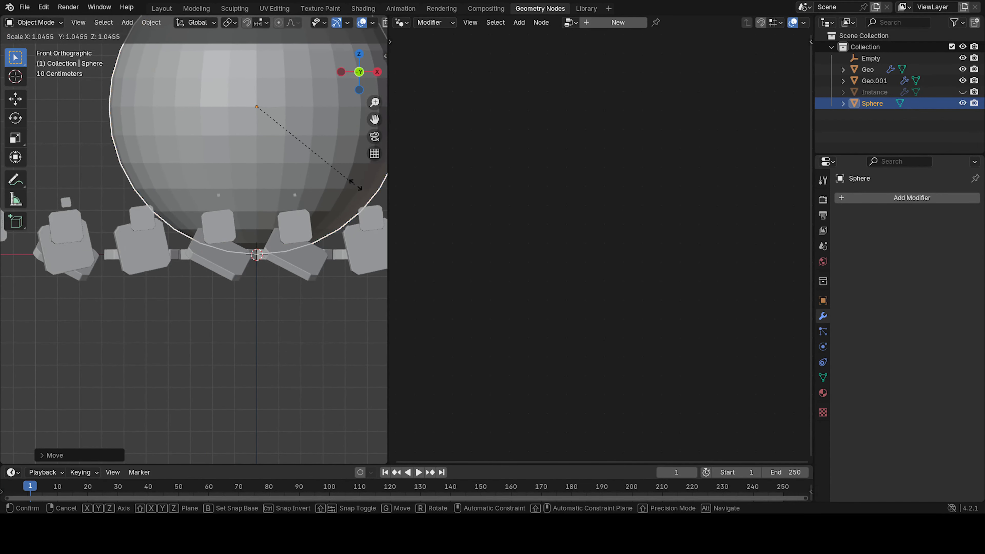
click(342, 199)
shift+middle_drag(342, 194, 326, 219)
key(g)
key(z)
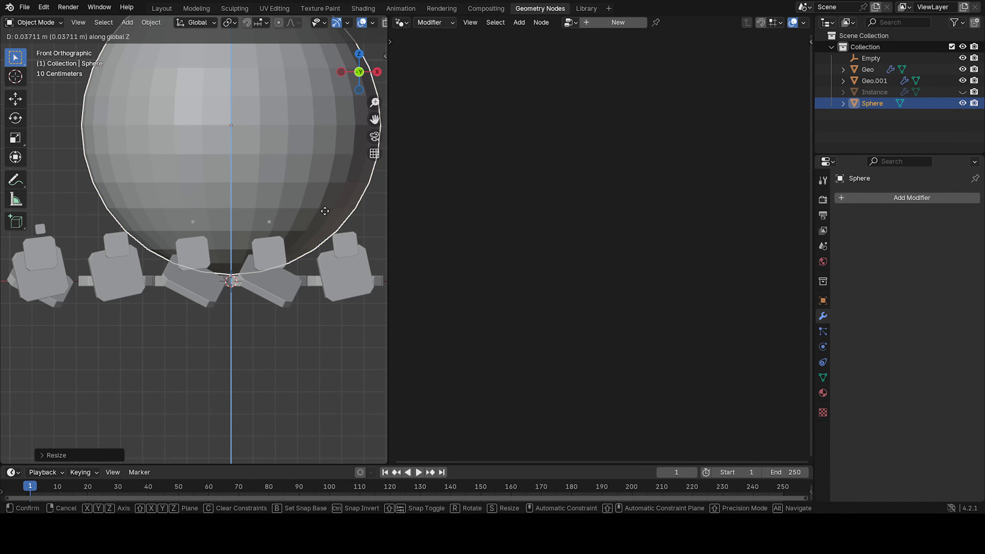
click(328, 212)
Nudge the sphere about 5 mm down along Z so it rests on the central tiles.
scroll(277, 315, up, 7)
shift+middle_drag(277, 315, 197, 214)
scroll(197, 214, up, 6)
shift+middle_drag(278, 313, 181, 194)
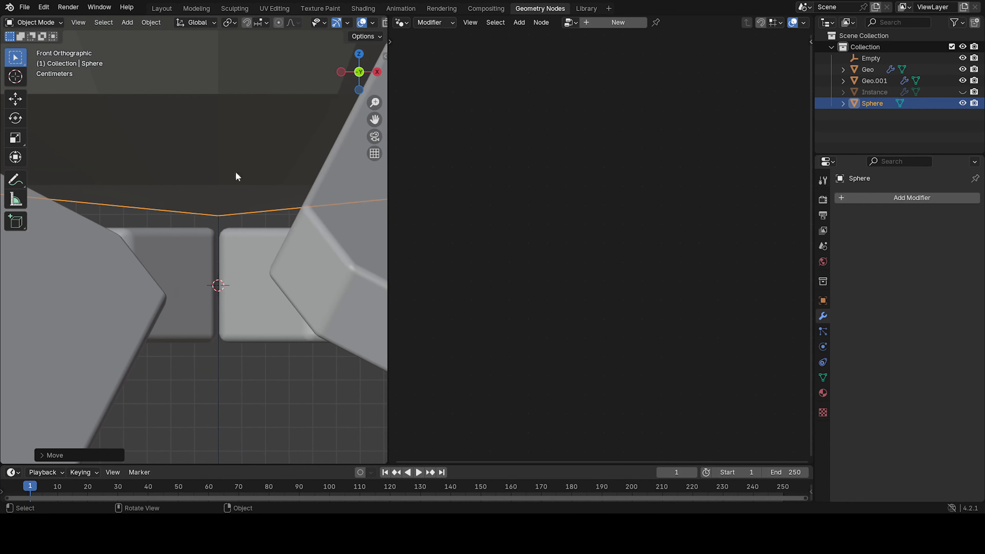
key(g)
key(z)
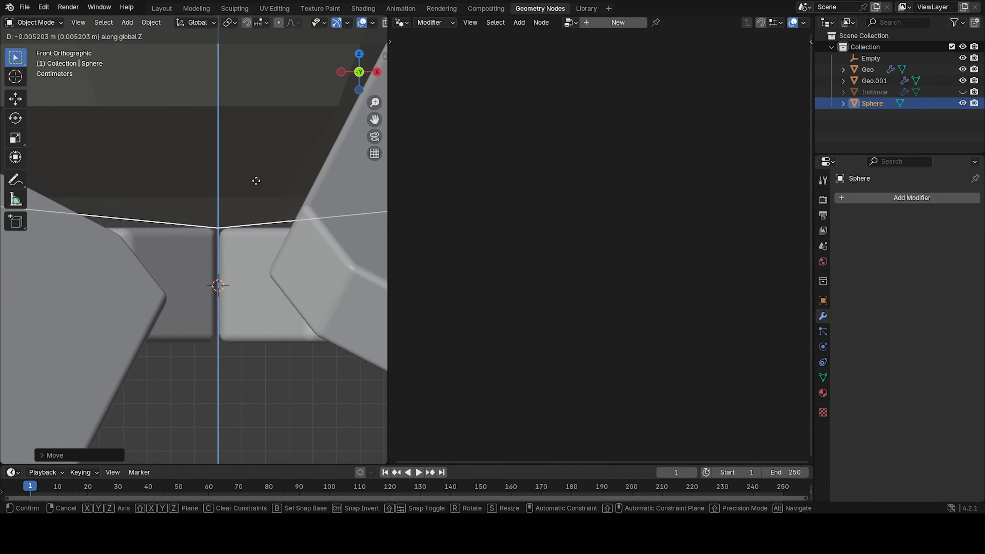
click(257, 184)
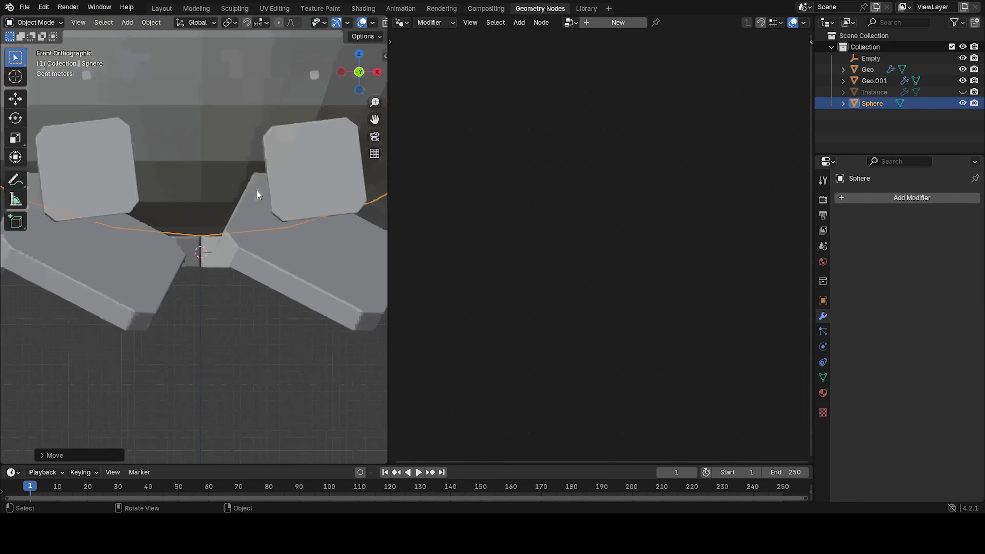
Parent the sphere to the empty so it follows the empty's movement.
middle_drag(256, 189, 234, 194)
scroll(235, 202, down, 5)
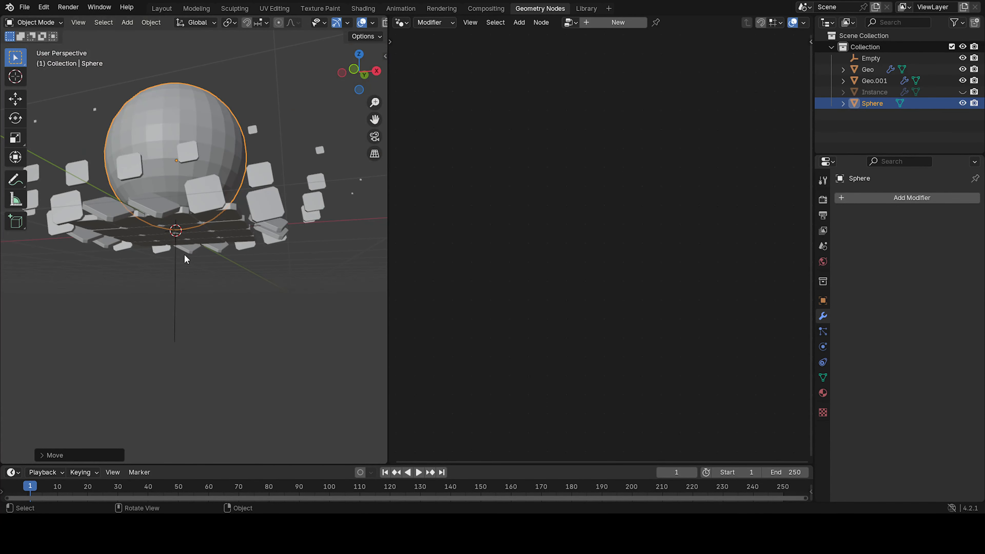
click(173, 266)
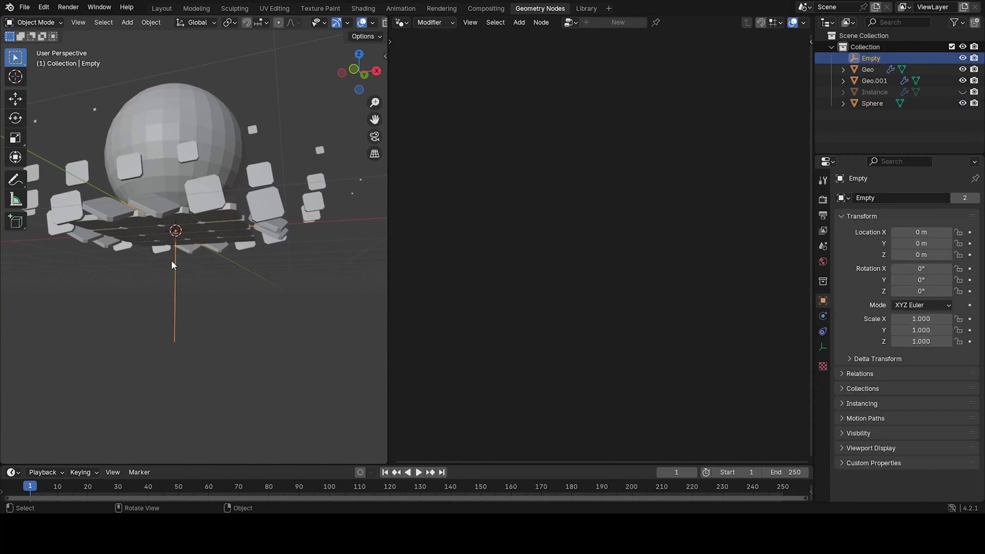
shift+click(185, 112)
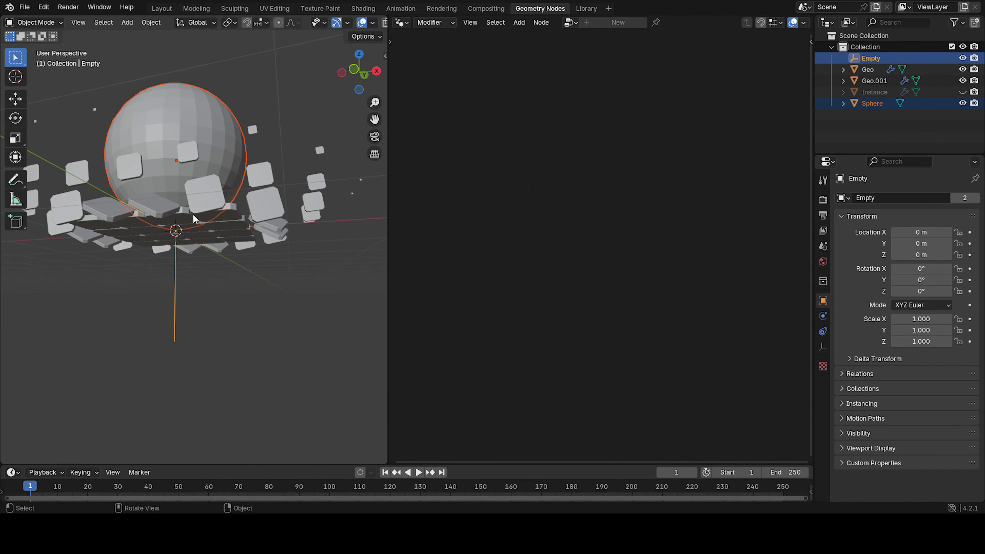
middle_drag(194, 219, 194, 176)
click(195, 176)
middle_drag(226, 292, 195, 220)
shift+click(172, 277)
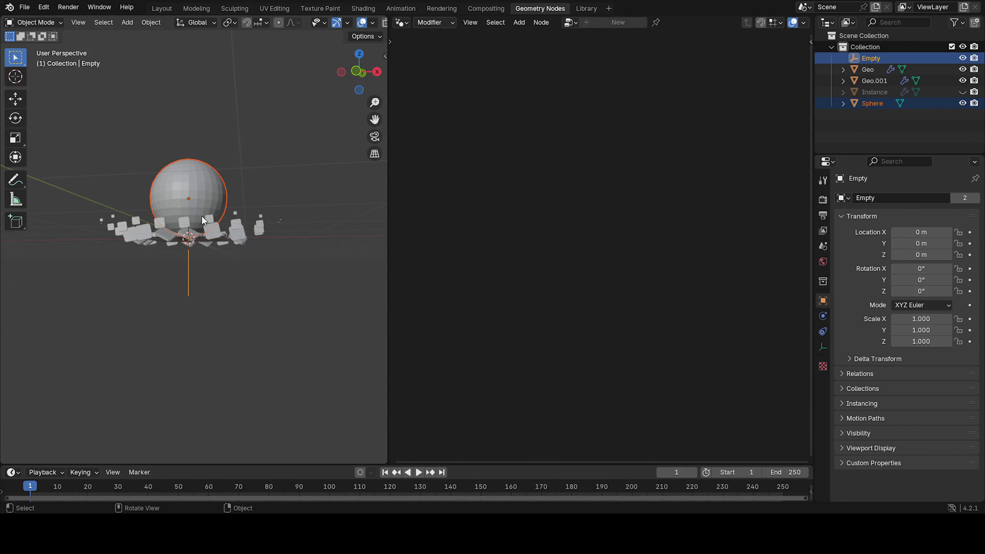
key(ctrl+p)
click(197, 218)
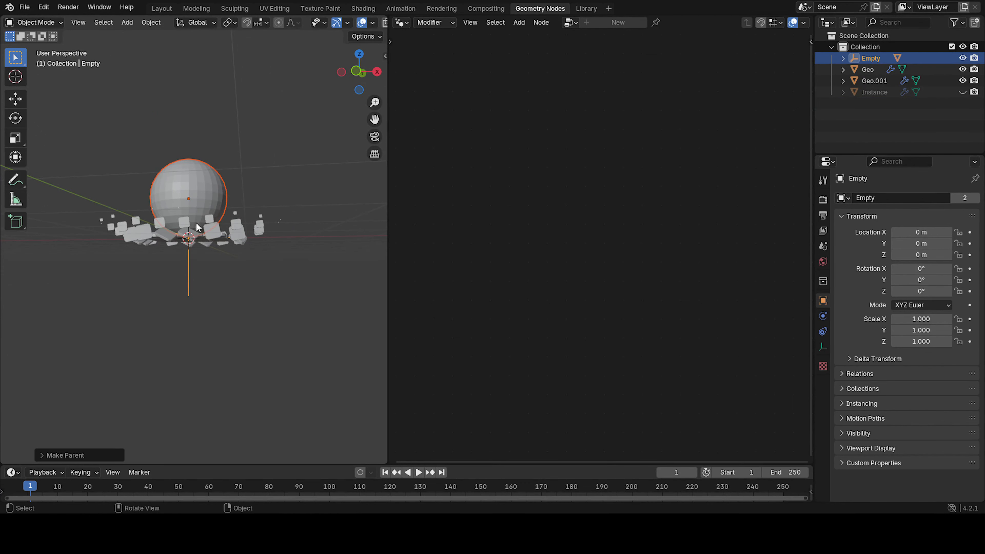
click(188, 273)
middle_drag(188, 272, 249, 303)
key(g)
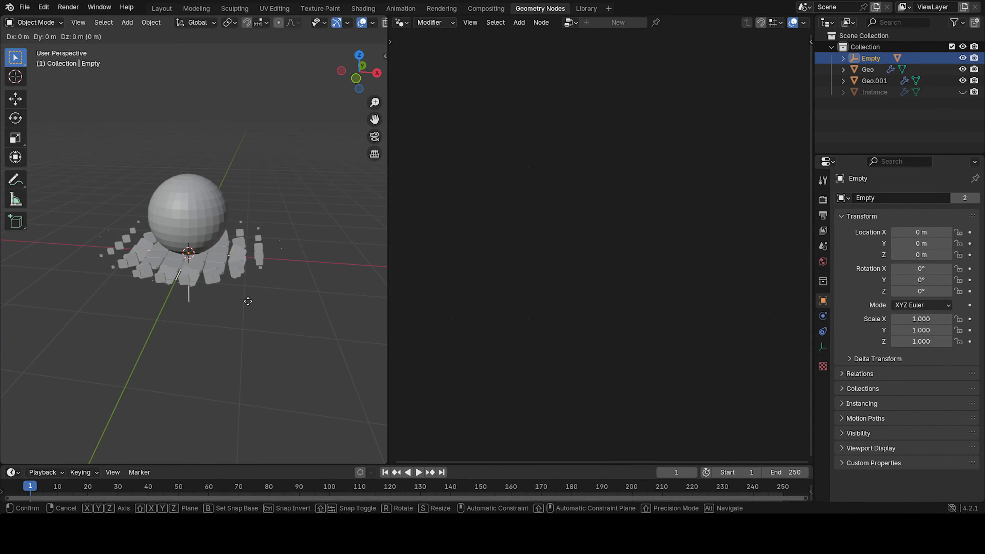
key(shift+z)
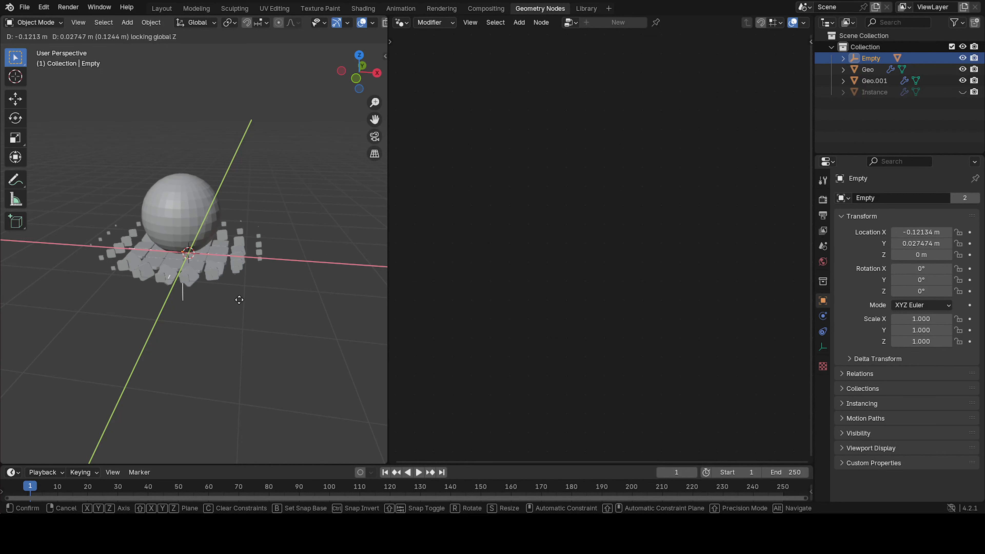
key(Escape)
Switch to the Layout workspace with the empty selected.
click(244, 317)
click(168, 203)
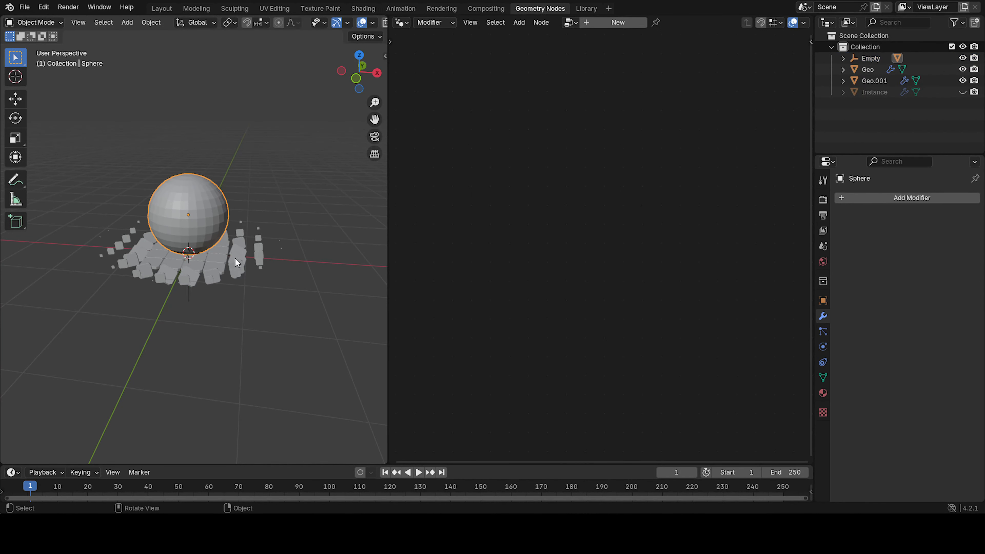
click(190, 304)
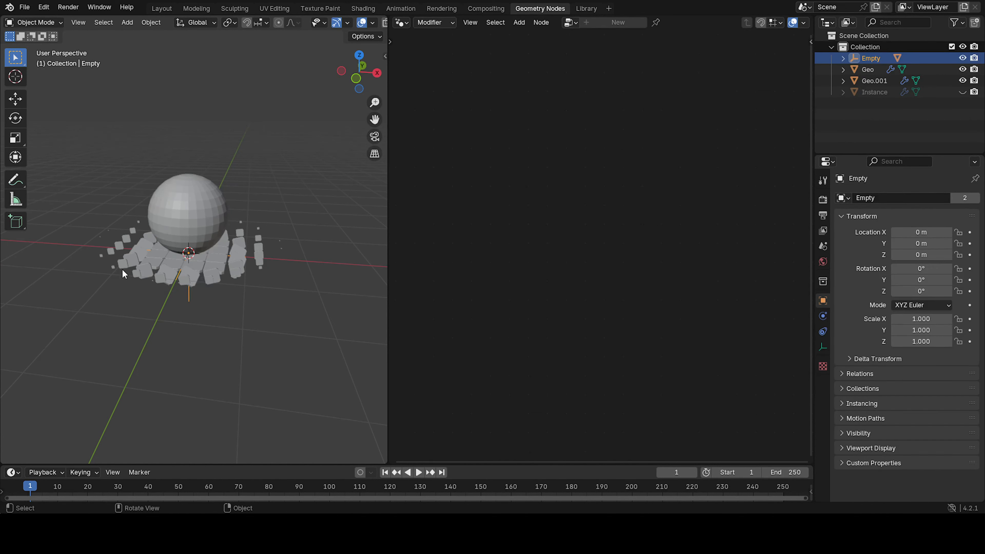
scroll(256, 267, down, 4)
click(162, 8)
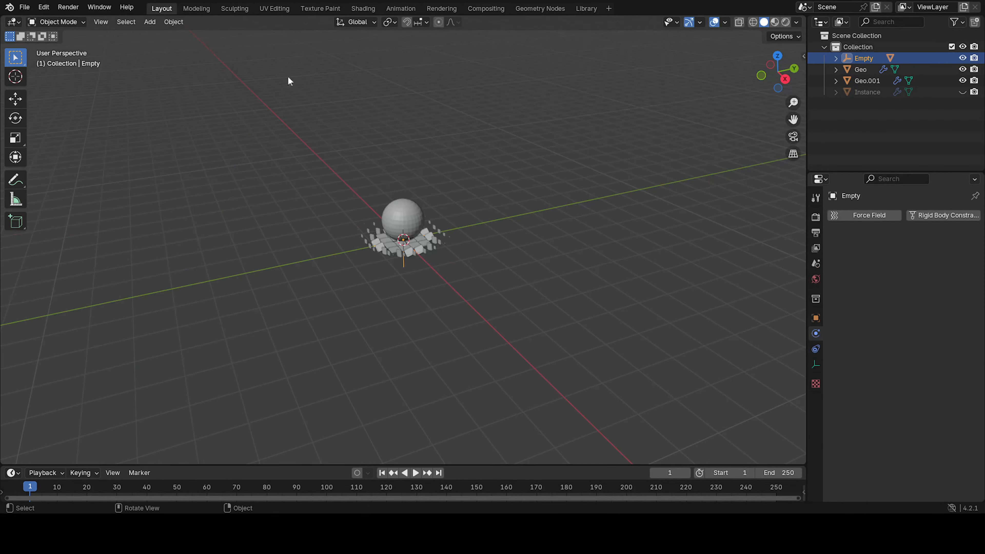
scroll(397, 206, down, 3)
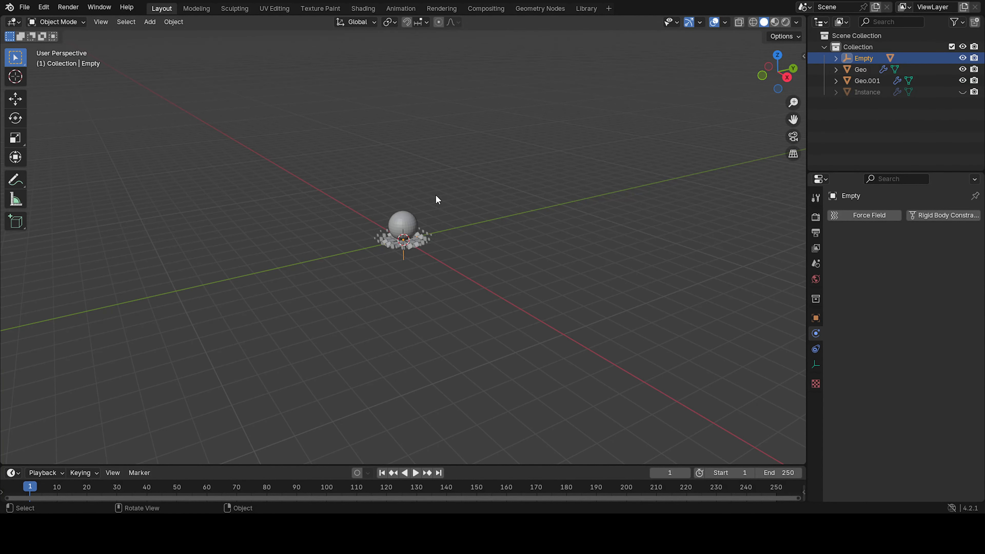
middle_drag(446, 200, 330, 221)
Inspect the tile objects and sphere from the front orthographic view.
click(384, 241)
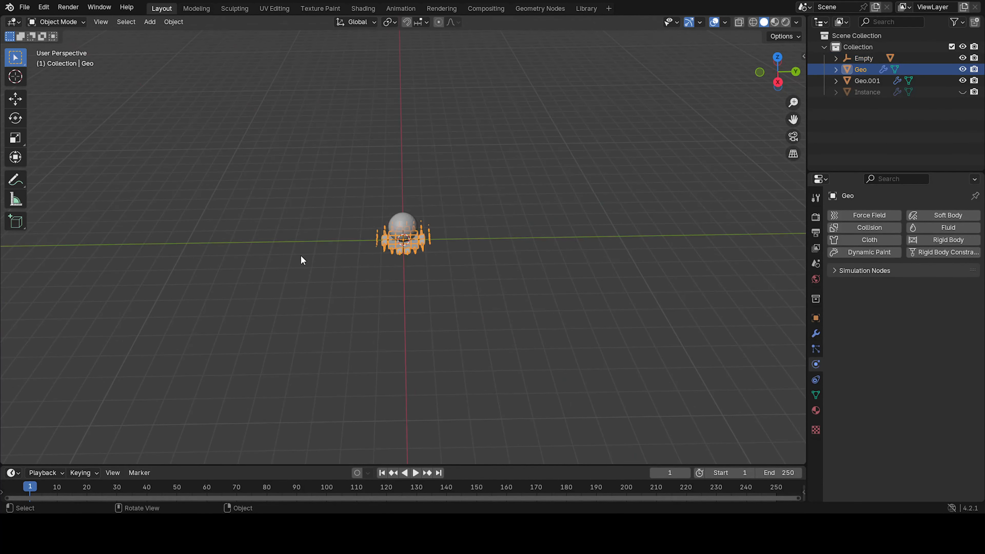
click(220, 251)
click(414, 252)
middle_drag(496, 238, 319, 238)
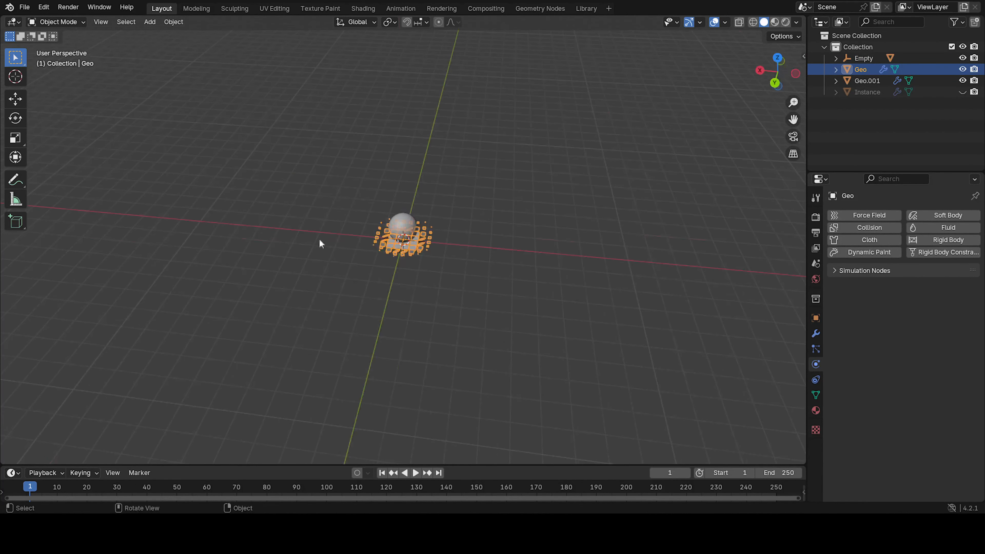
mouse_move(644, 274)
mouse_down()
mouse_move(530, 249)
mouse_move(640, 258)
mouse_move(630, 262)
mouse_up()
click(629, 262)
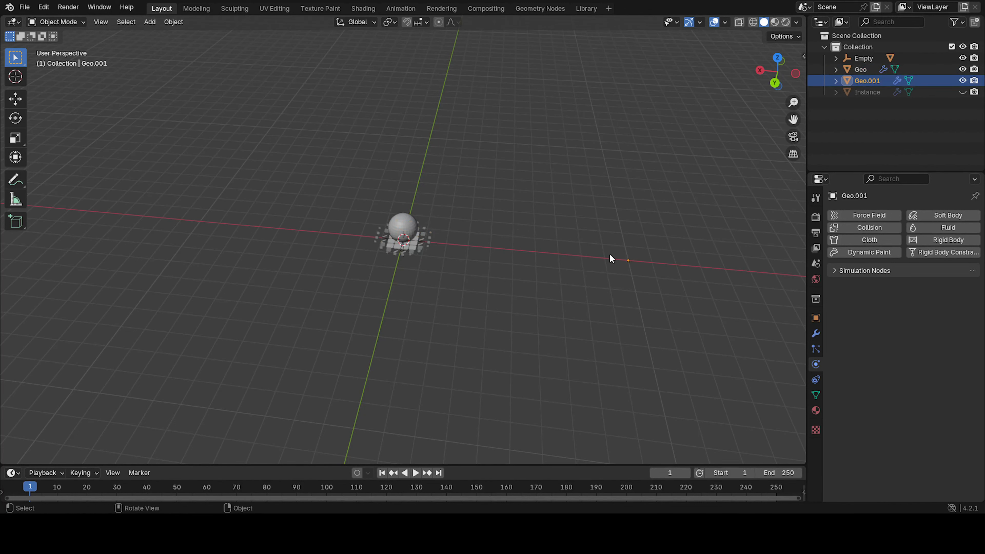
click(407, 231)
click(628, 261)
key(KP_1)
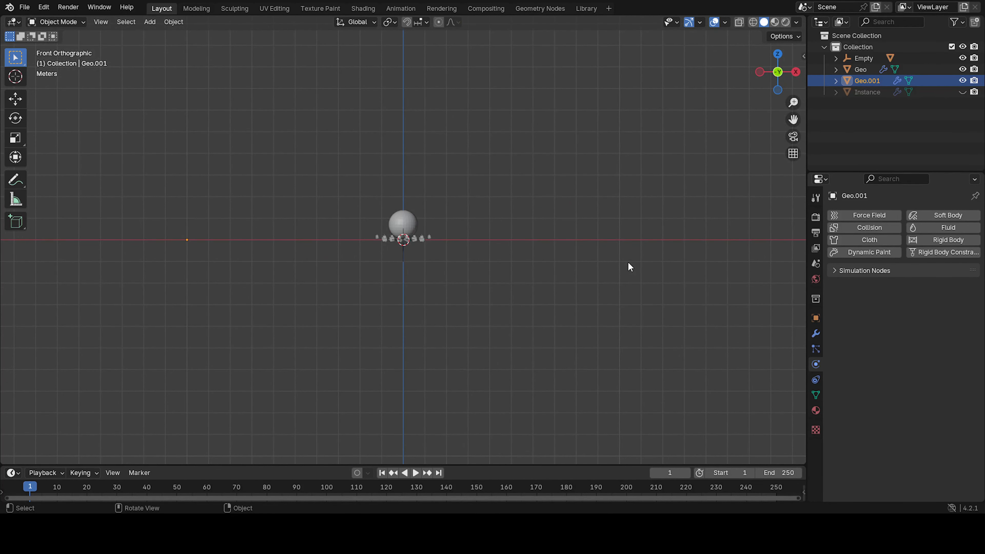
scroll(628, 262, up, 3)
shift+middle_drag(484, 253, 586, 283)
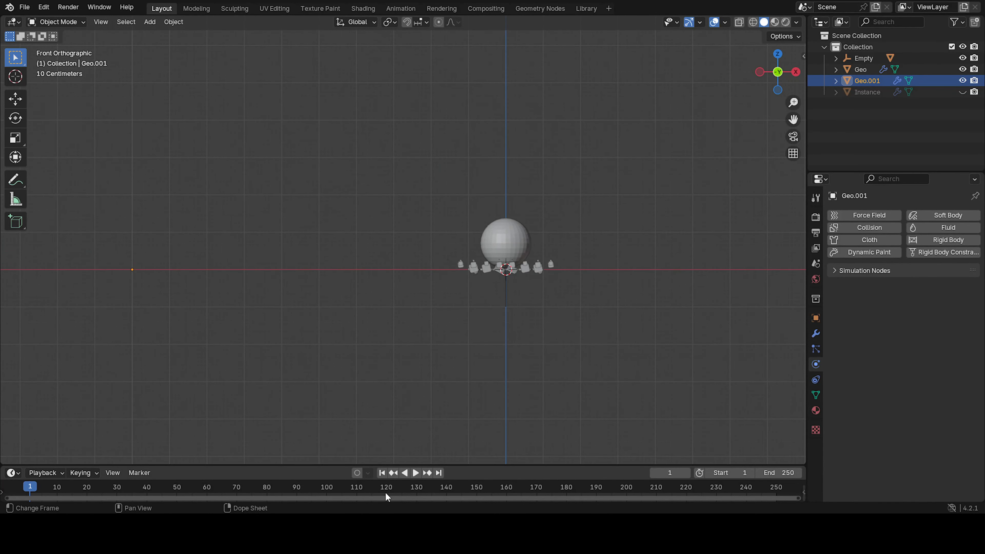
Insert a location keyframe for the empty at frame 0.
click(504, 287)
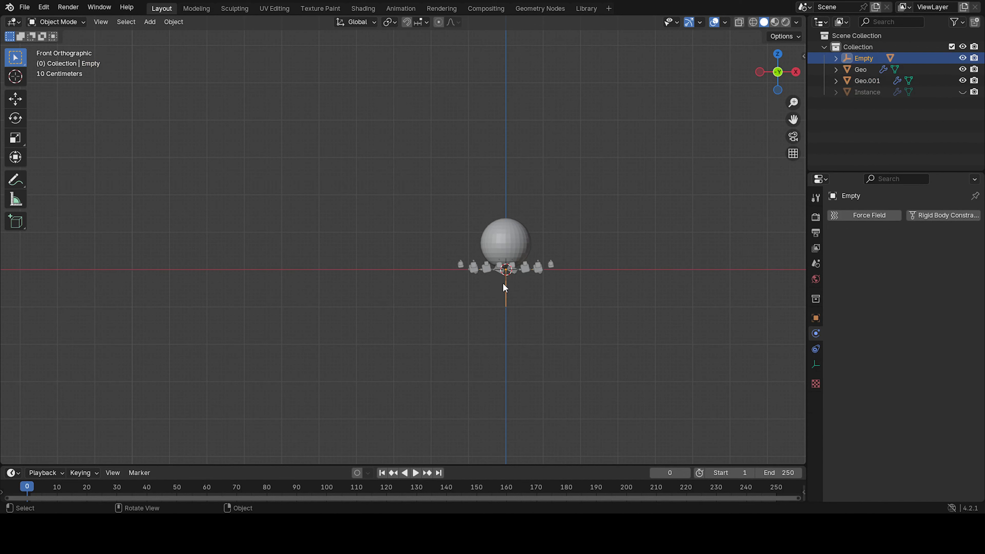
key(k)
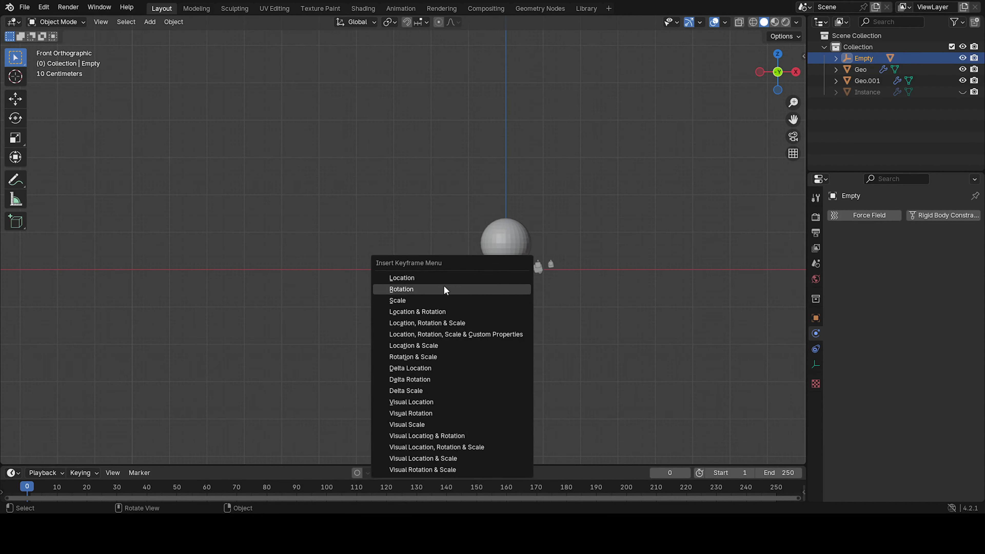
click(433, 278)
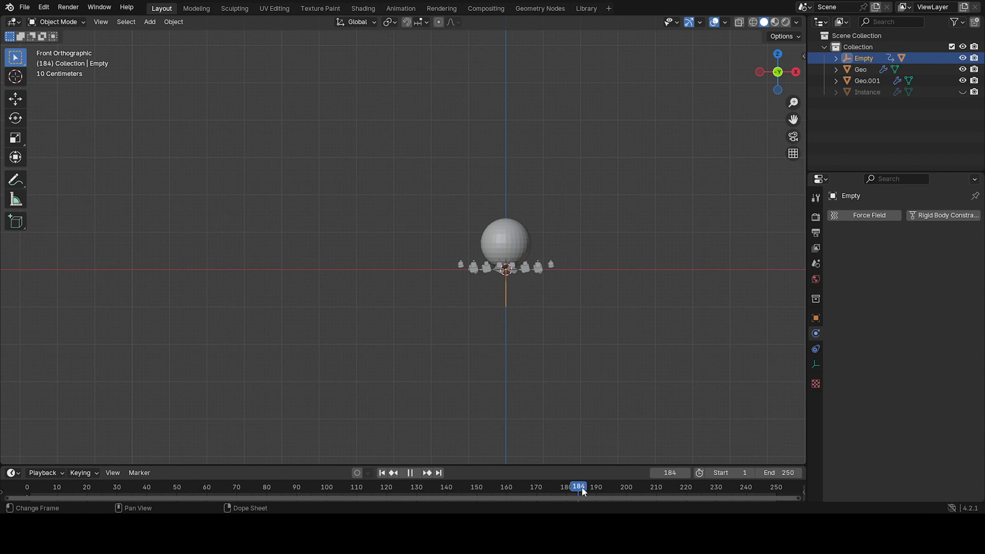
At frame 200, move the empty 10 m along negative X and keyframe its location.
drag(622, 493, 626, 491)
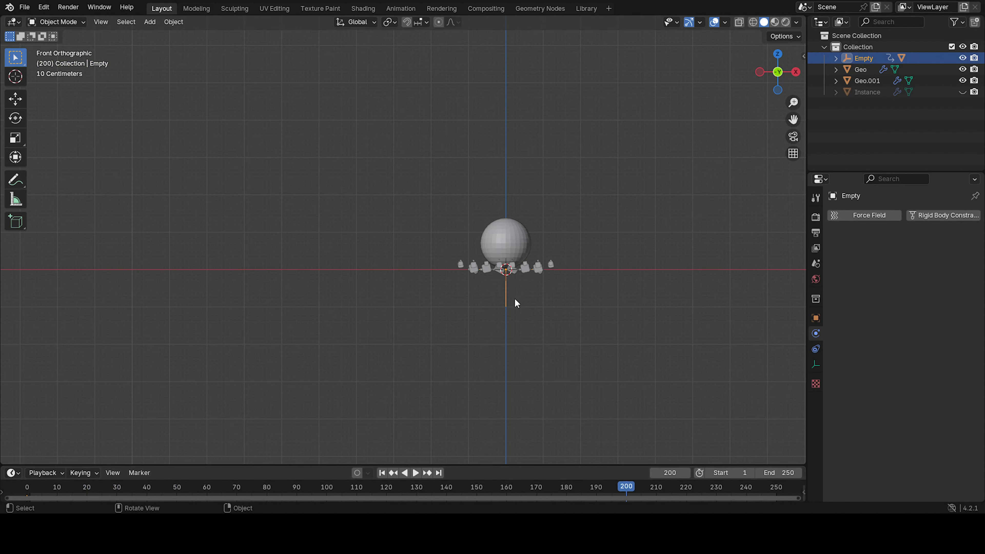
click(252, 261)
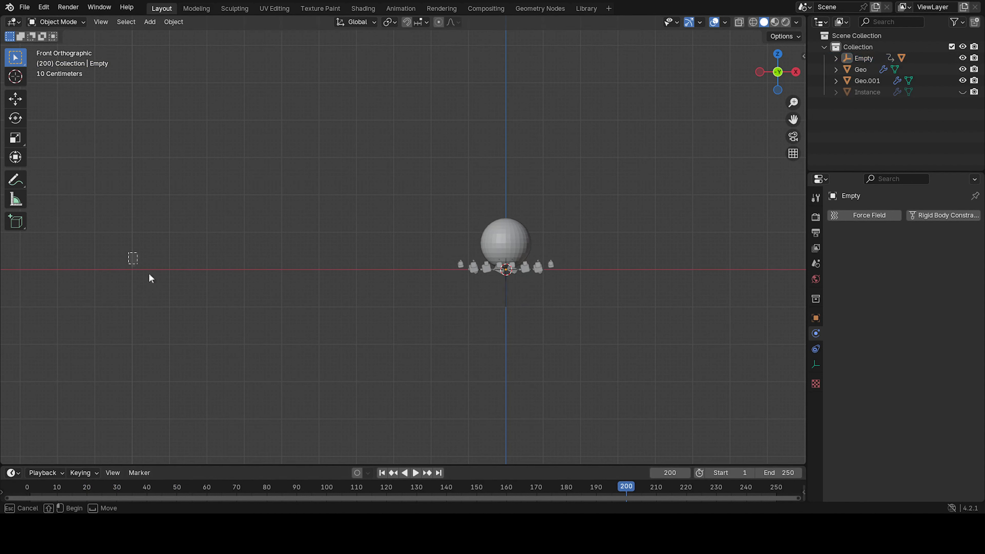
drag(149, 274, 190, 299)
click(15, 180)
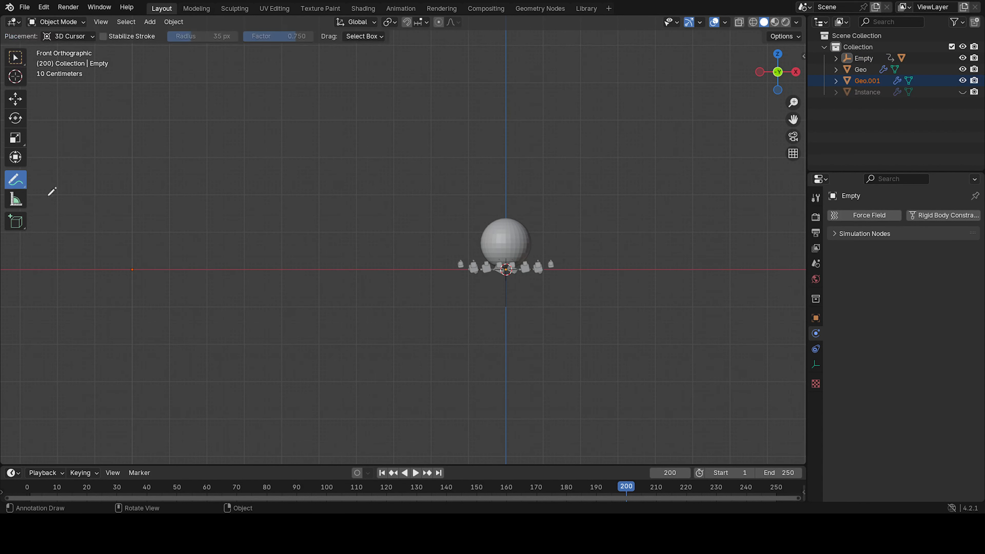
click(132, 270)
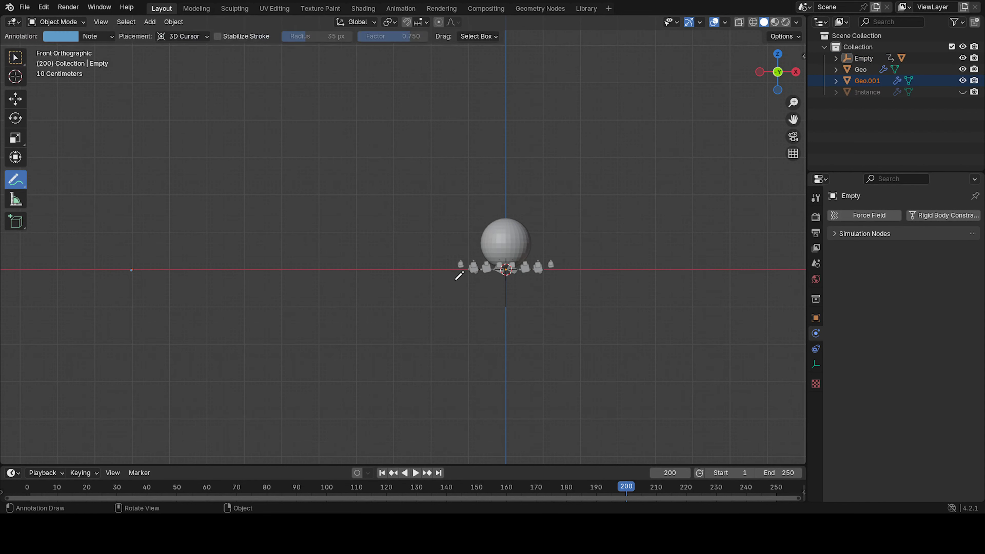
click(15, 57)
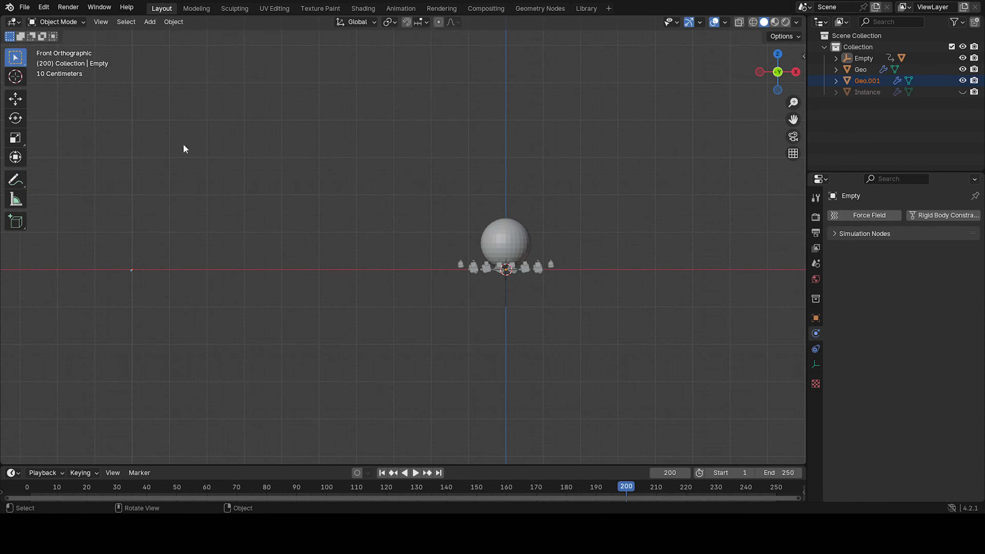
click(506, 291)
key(g)
key(x)
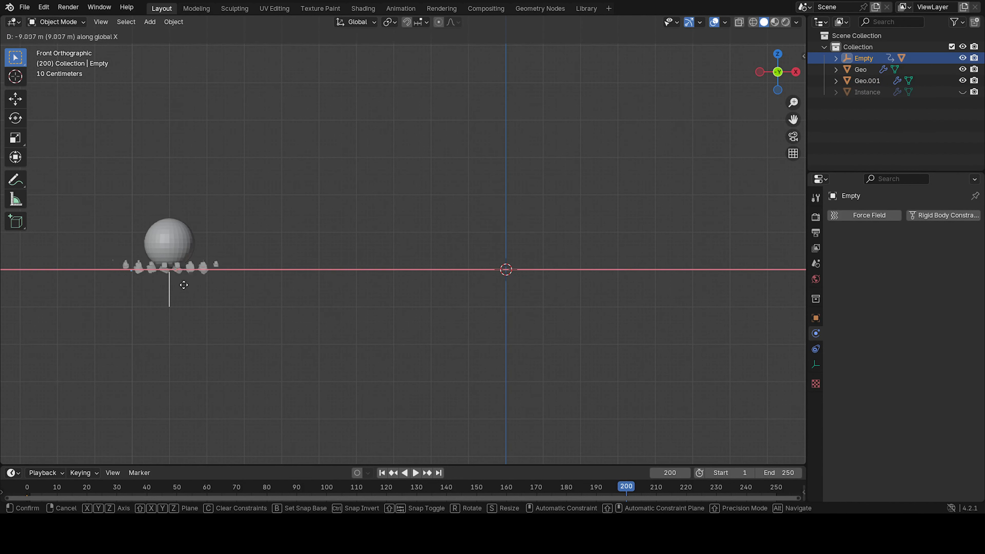
click(150, 295)
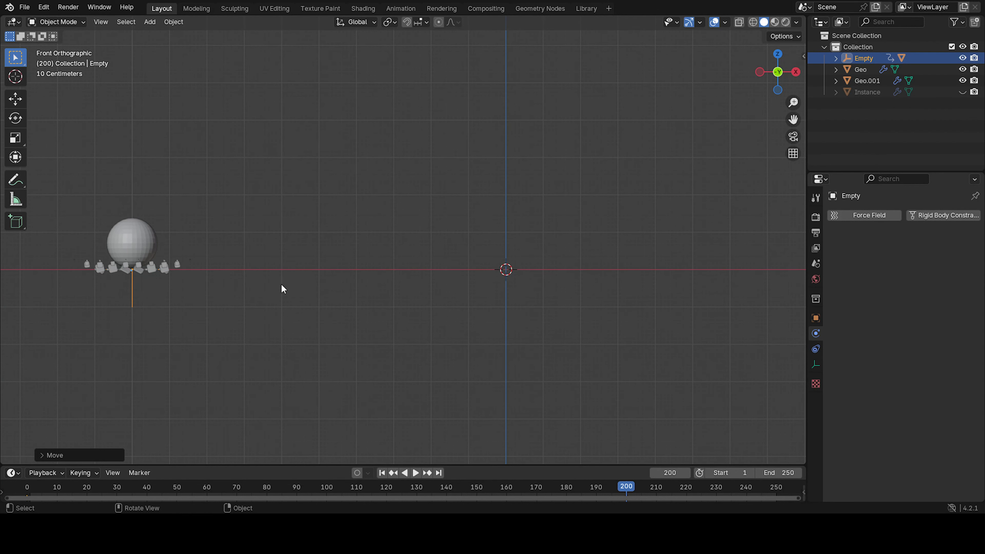
key(i)
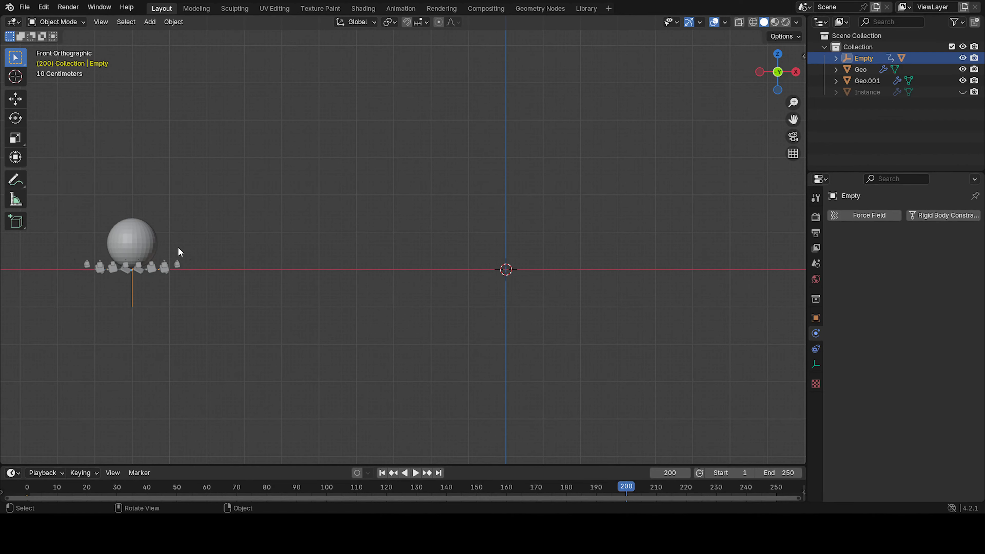
Play the animation to preview the empty moving across the tiles.
scroll(176, 254, down, 4)
middle_drag(176, 256, 315, 280)
key(space)
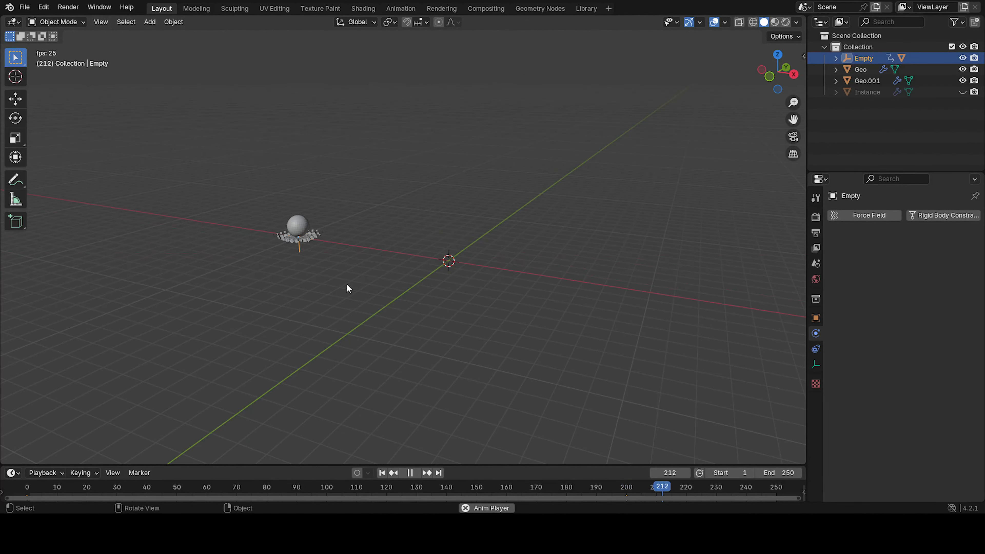
key(space)
Set the scene's end frame to 200.
click(772, 473)
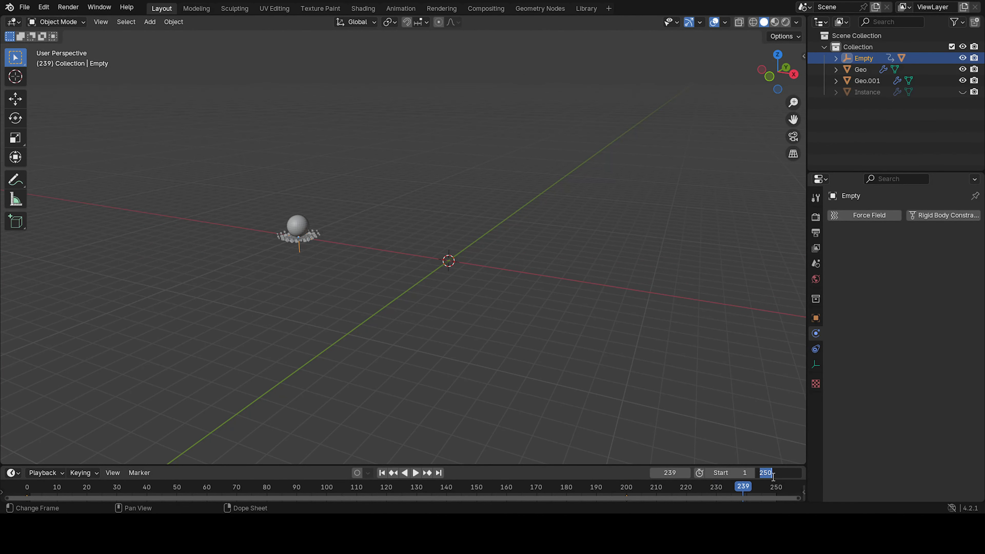
text(200)
key(Return)
Play back the animation and return to the first frame.
key(space)
scroll(475, 327, up, 7)
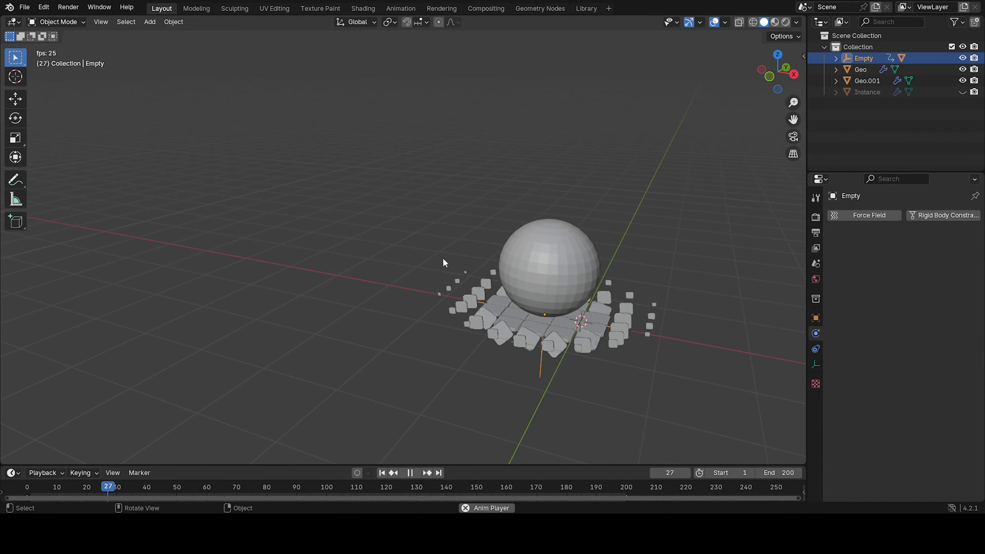
click(279, 219)
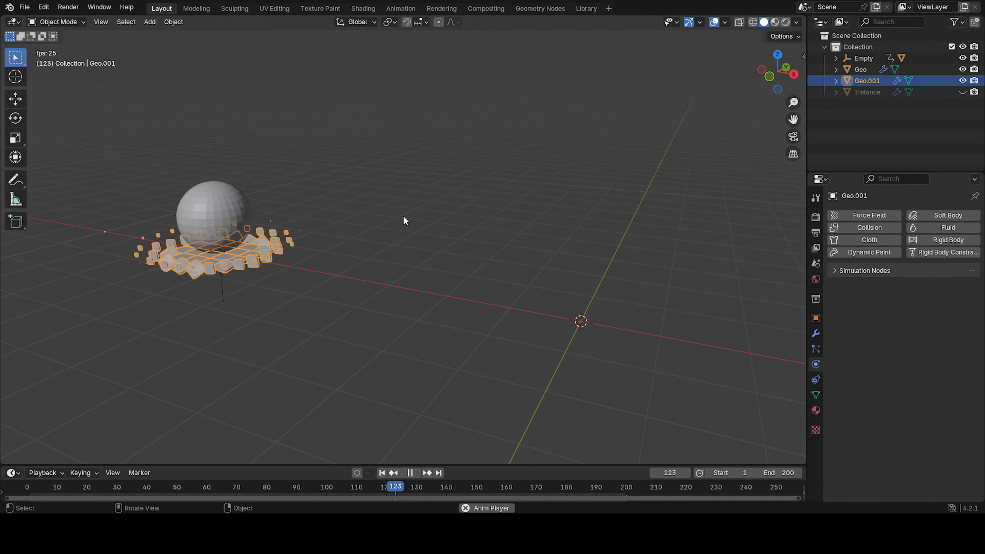
click(404, 216)
key(space)
click(379, 474)
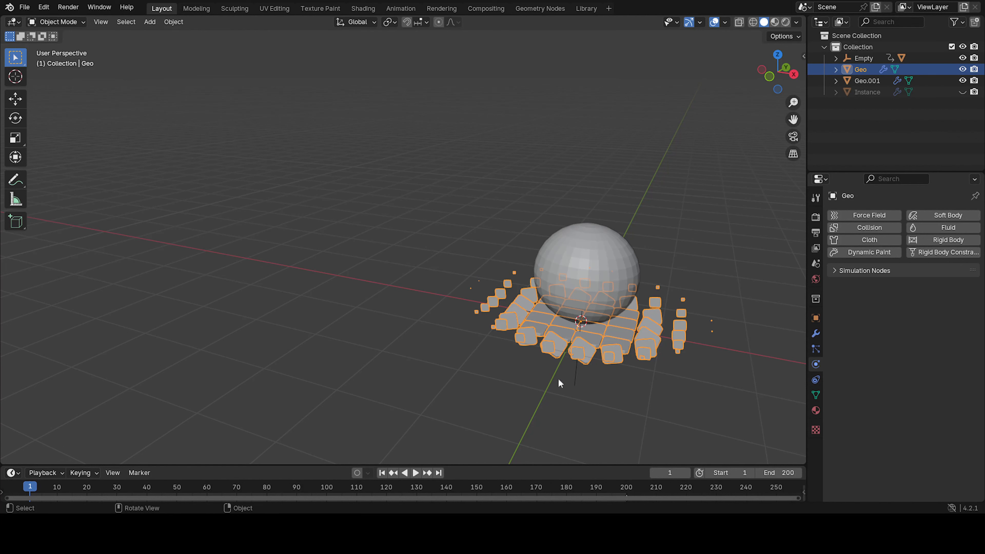
Set the empty's keyframe interpolation to Linear and play the animation.
click(579, 383)
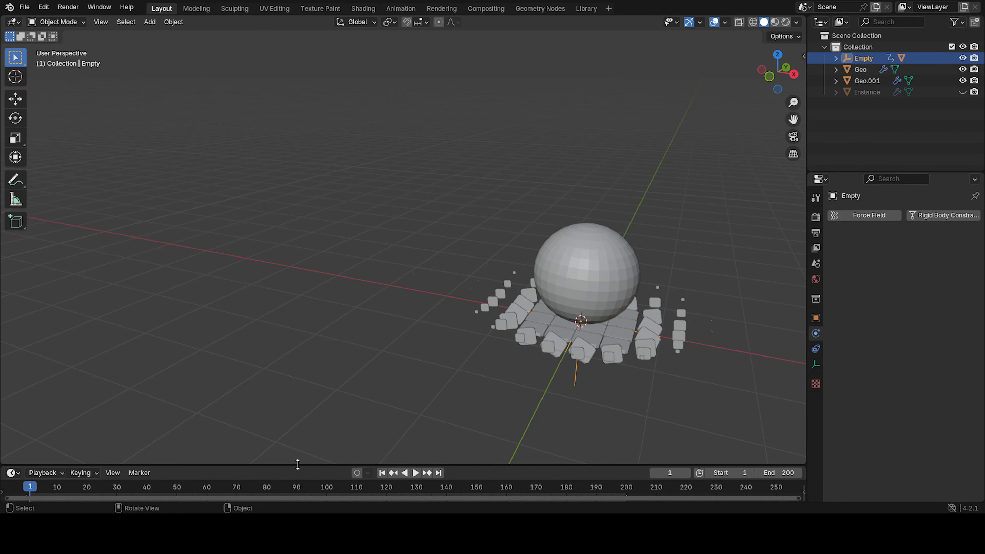
drag(297, 464, 309, 412)
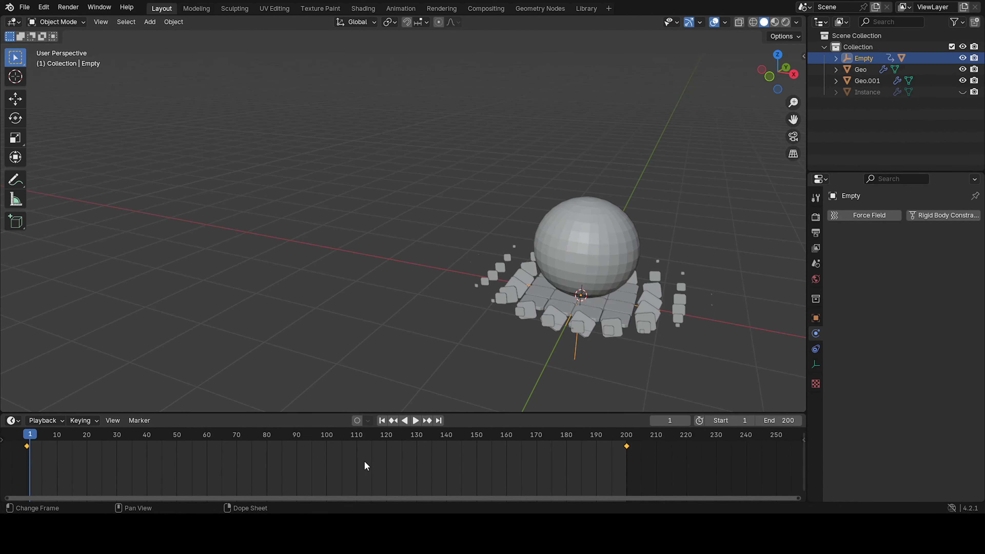
key(t)
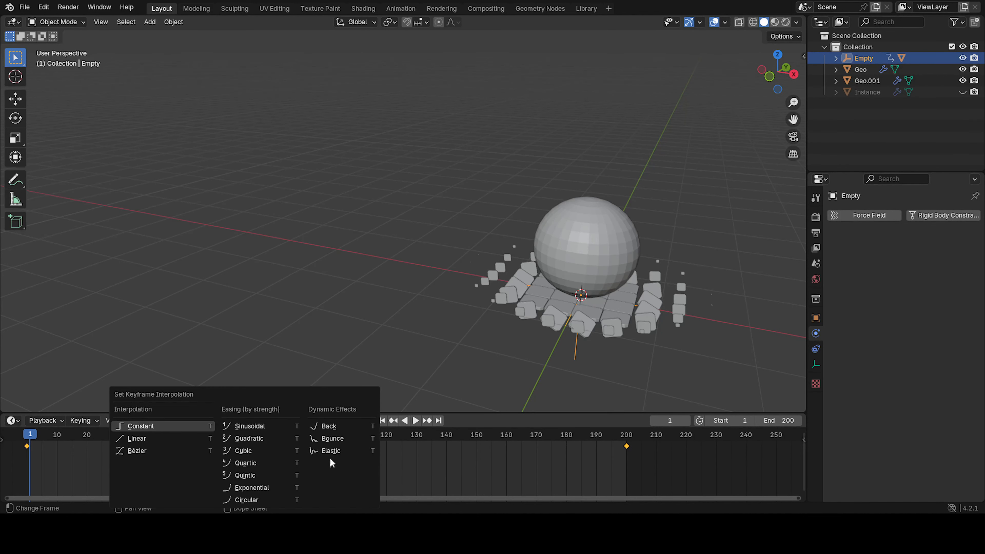
click(176, 442)
drag(301, 413, 306, 453)
key(space)
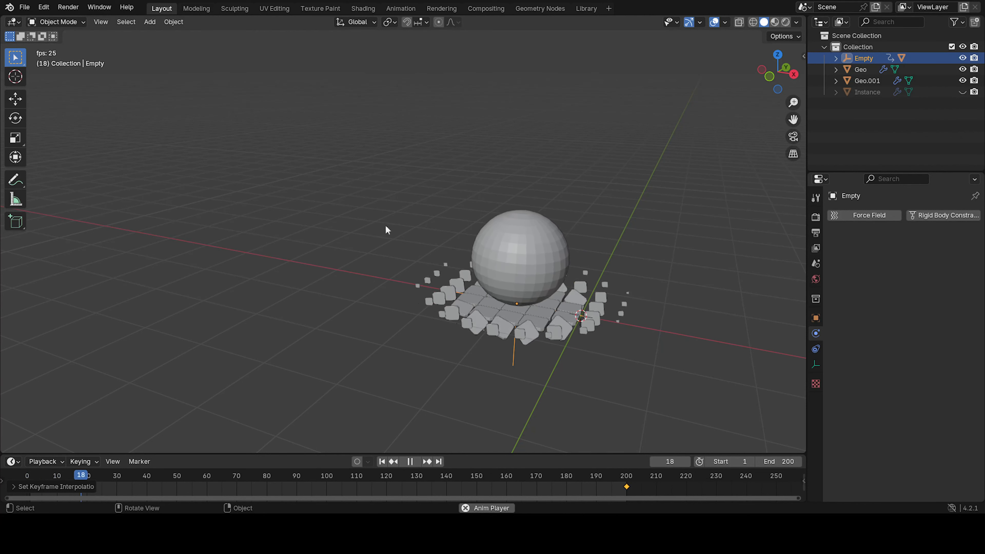
Stop playback, select the sphere at frame 0 in front view and keyframe its Y rotation at 0°.
key(space)
click(382, 462)
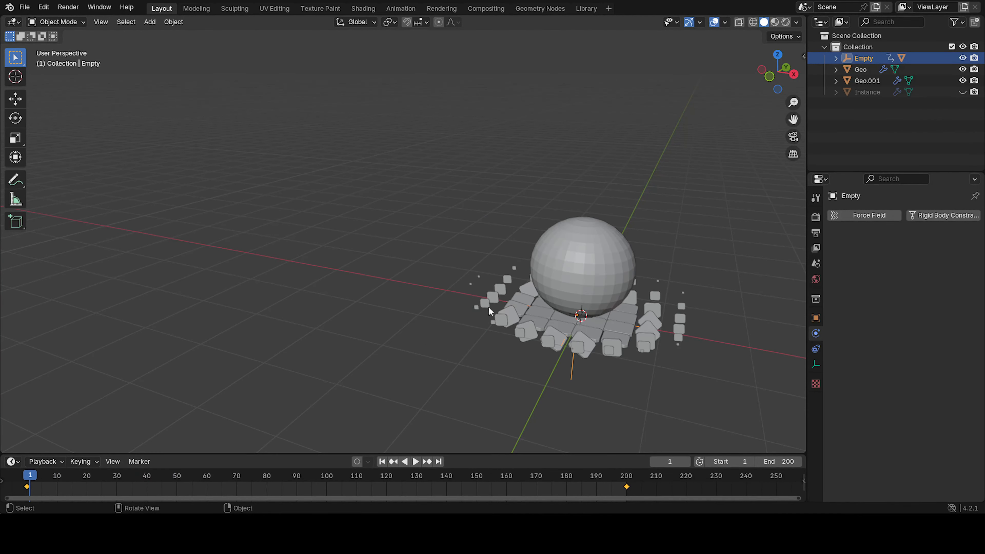
click(551, 286)
shift+middle_drag(610, 303, 296, 282)
key(KP_1)
scroll(520, 289, up, 5)
key(Left)
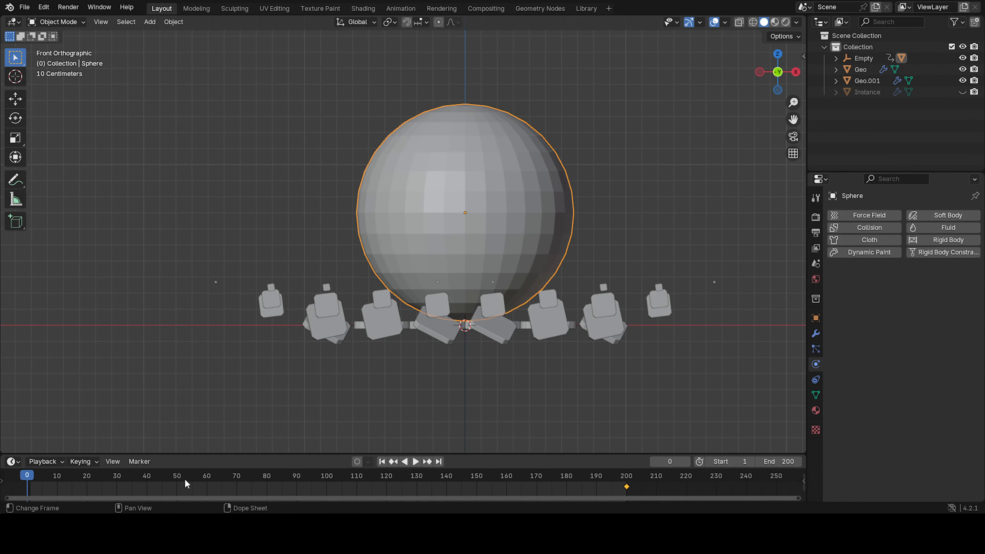
click(817, 333)
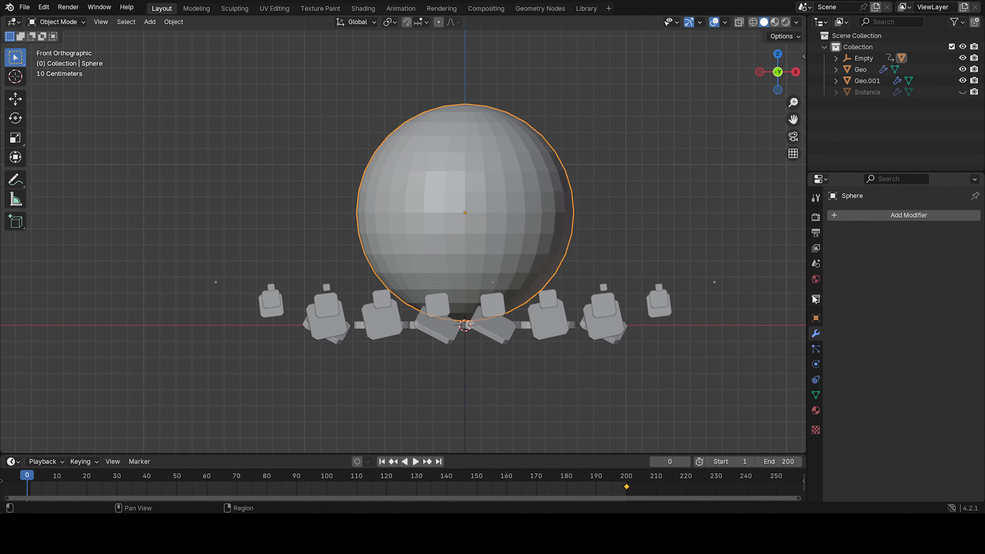
click(816, 318)
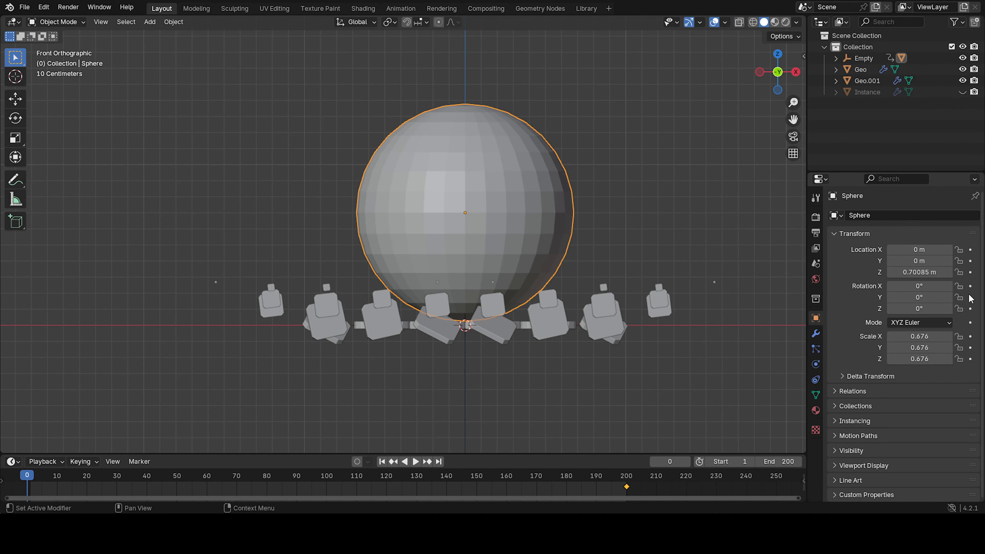
key(r)
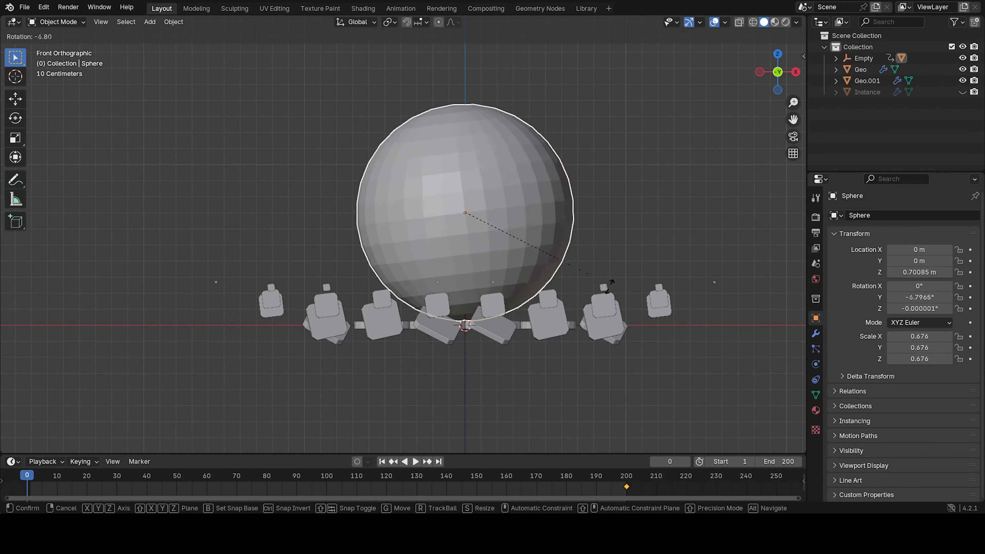
key(y)
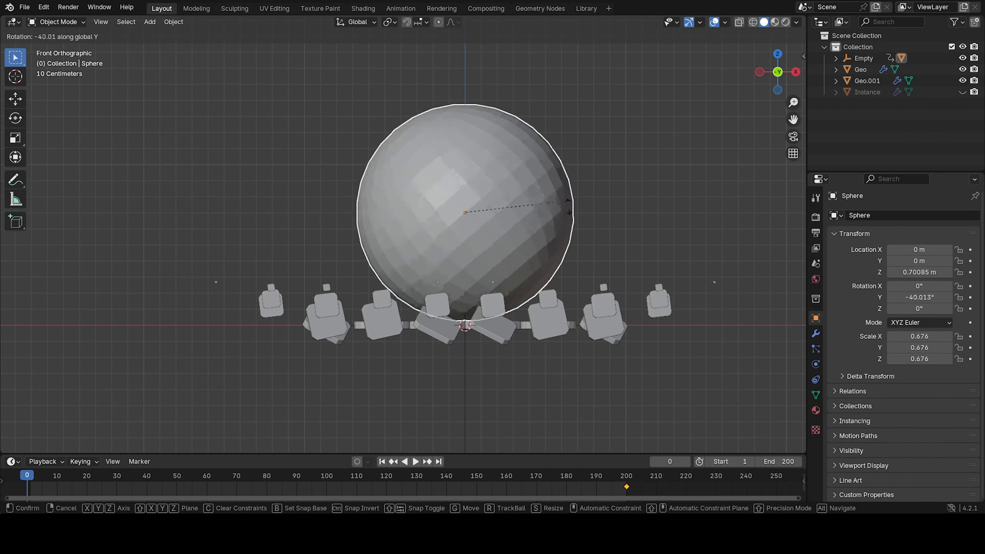
key(Escape)
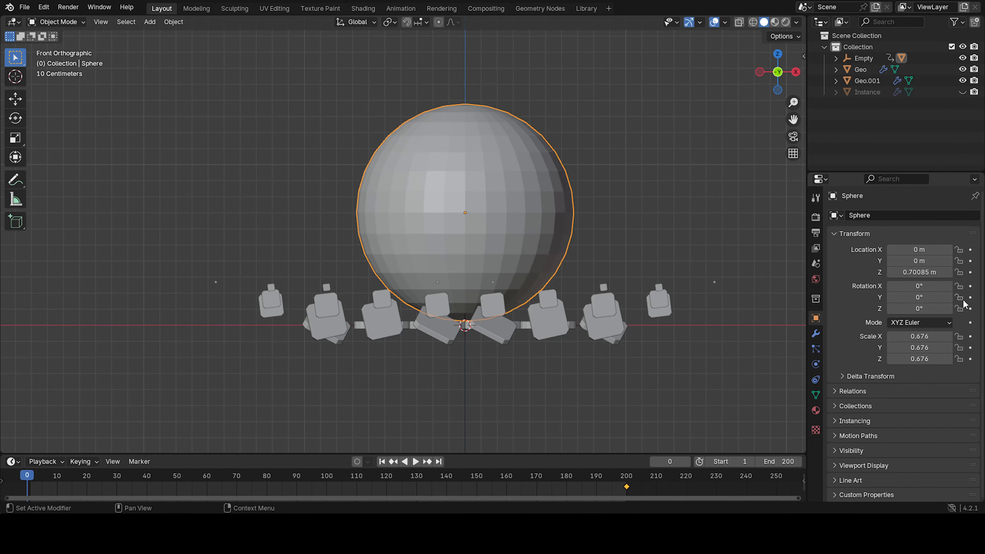
click(971, 297)
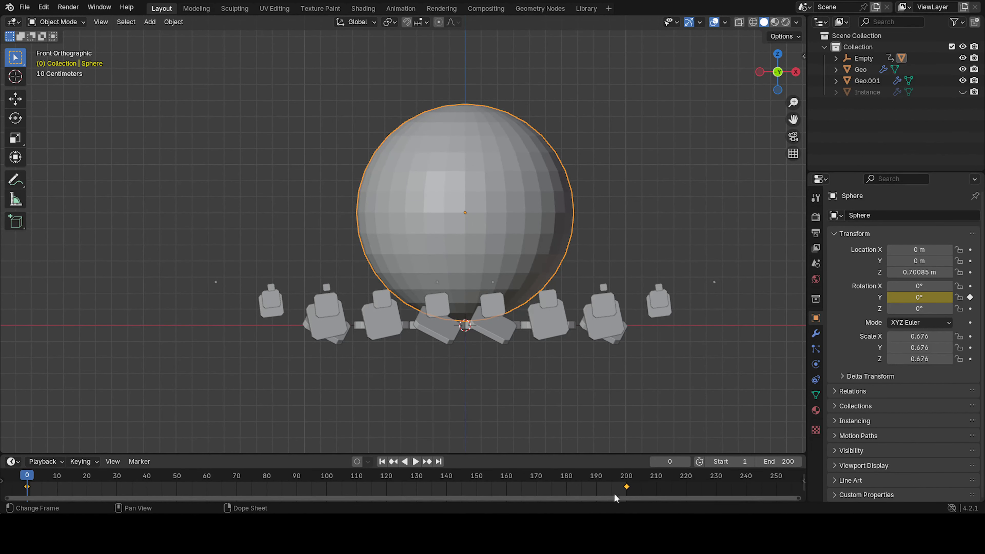
Go to frame 200, set the sphere's Y rotation to 720° and keyframe it.
click(627, 480)
middle_drag(486, 262, 273, 220)
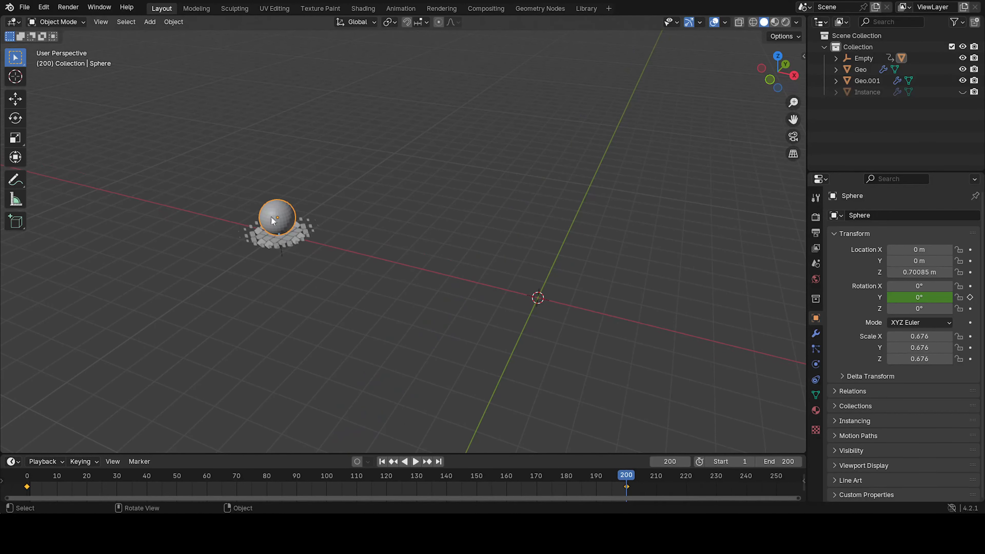
click(922, 298)
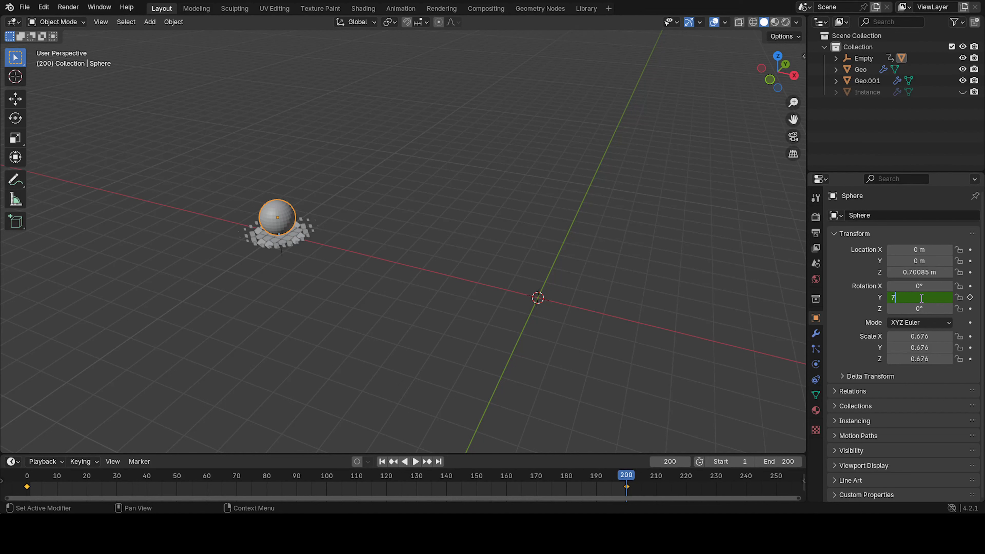
key(Return)
click(970, 297)
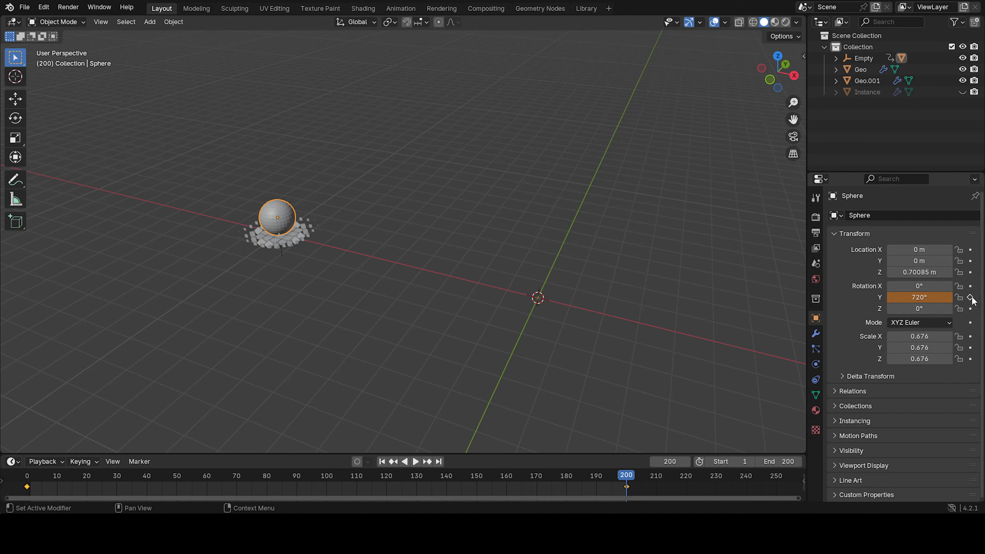
Preview the roll, then set the sphere's Y rotation at frame 200 to -720° and keyframe it.
key(space)
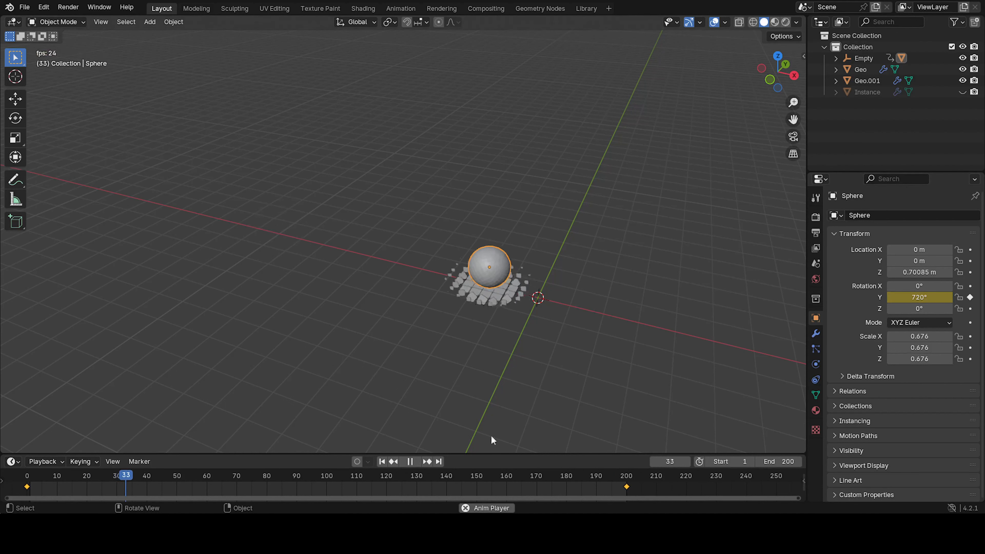
key(space)
click(627, 479)
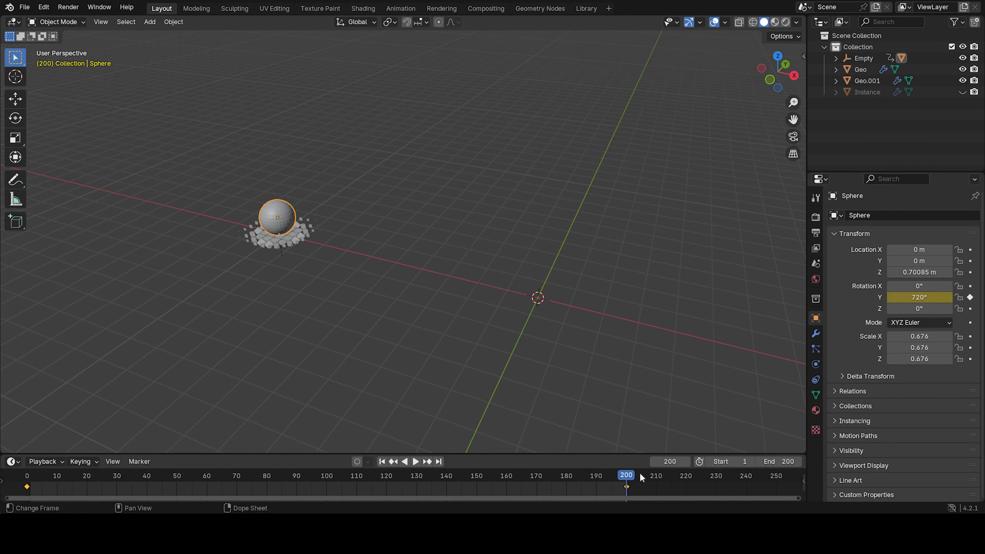
click(917, 298)
click(892, 299)
text(-)
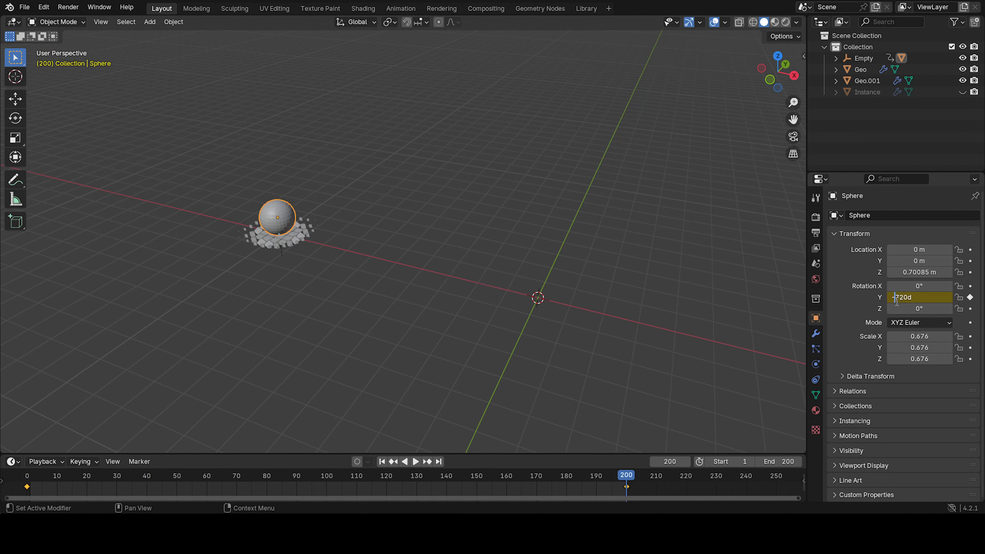
key(Return)
click(971, 297)
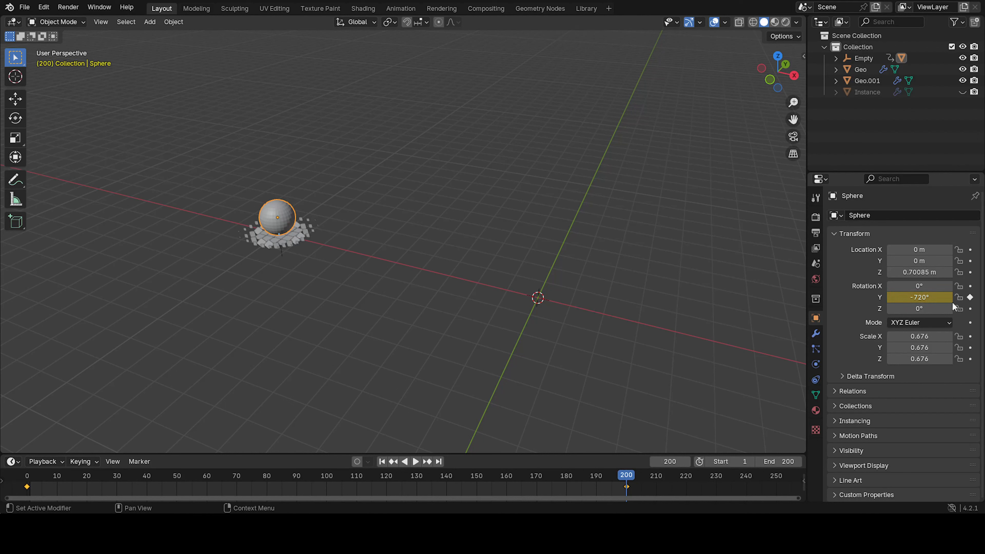
Set the sphere's keyframe interpolation to Linear and play the animation.
key(space)
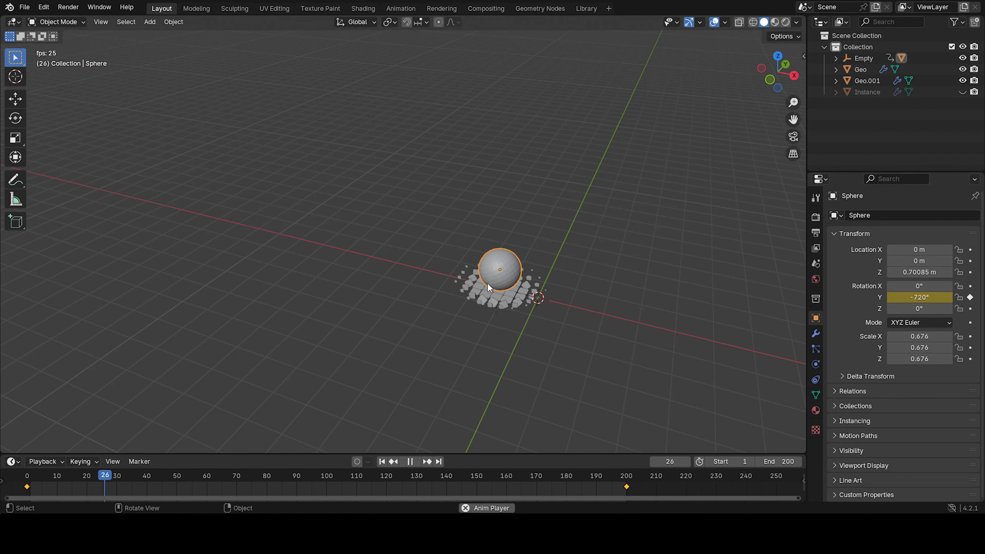
key(space)
key(t)
click(336, 439)
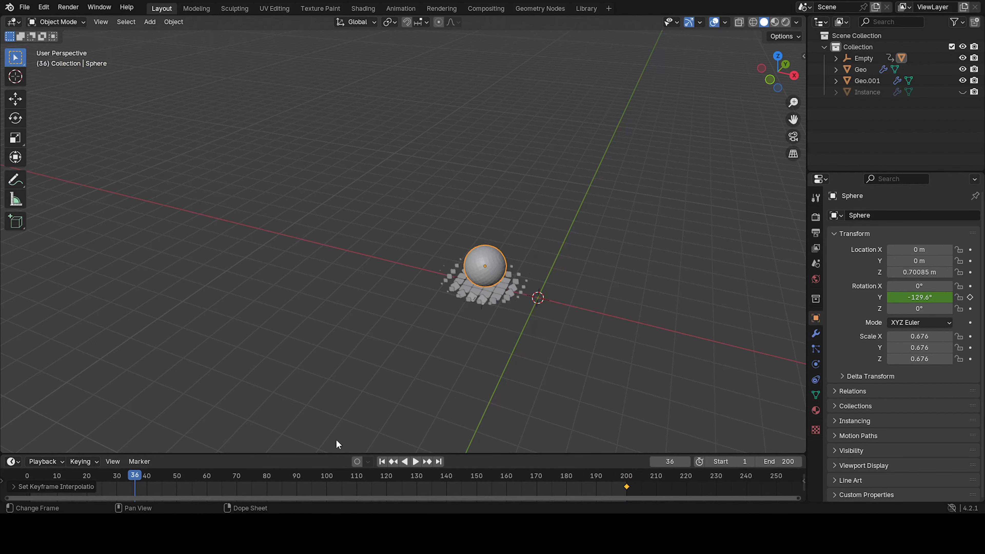
key(space)
Watch the sphere rolling over the tiles from several angles, including the front view, during playback.
click(471, 293)
middle_drag(494, 389, 539, 351)
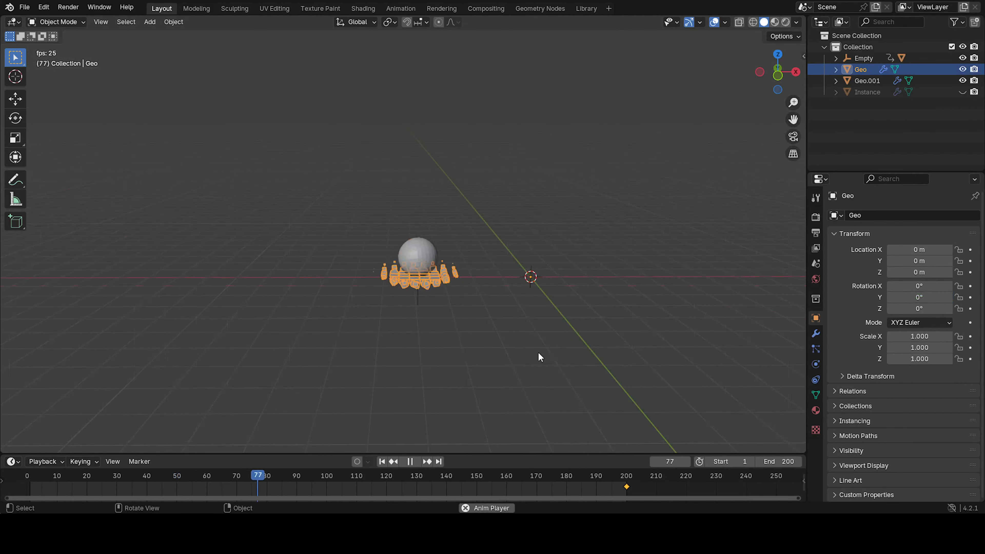
key(KP_1)
shift+middle_drag(321, 323, 424, 286)
click(412, 309)
scroll(433, 265, up, 6)
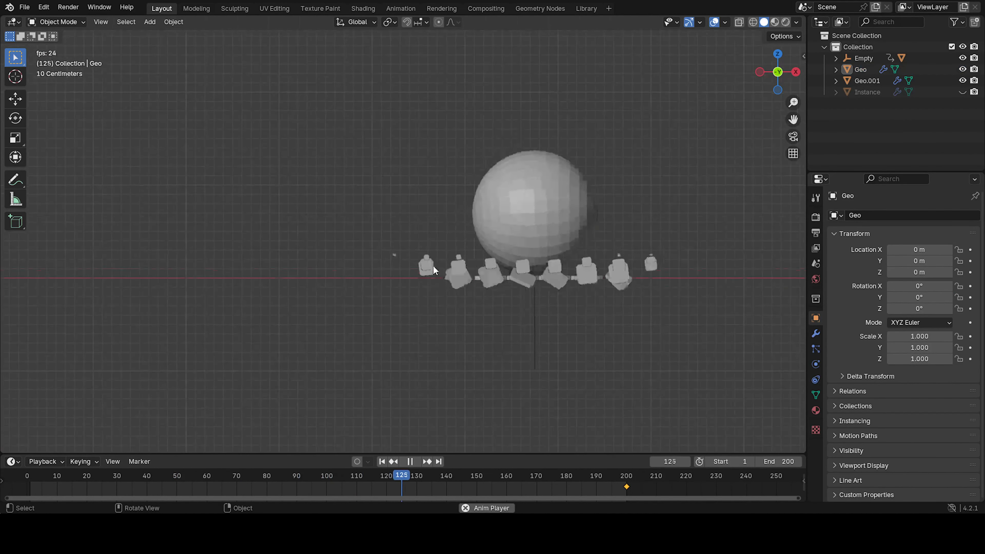
key(space)
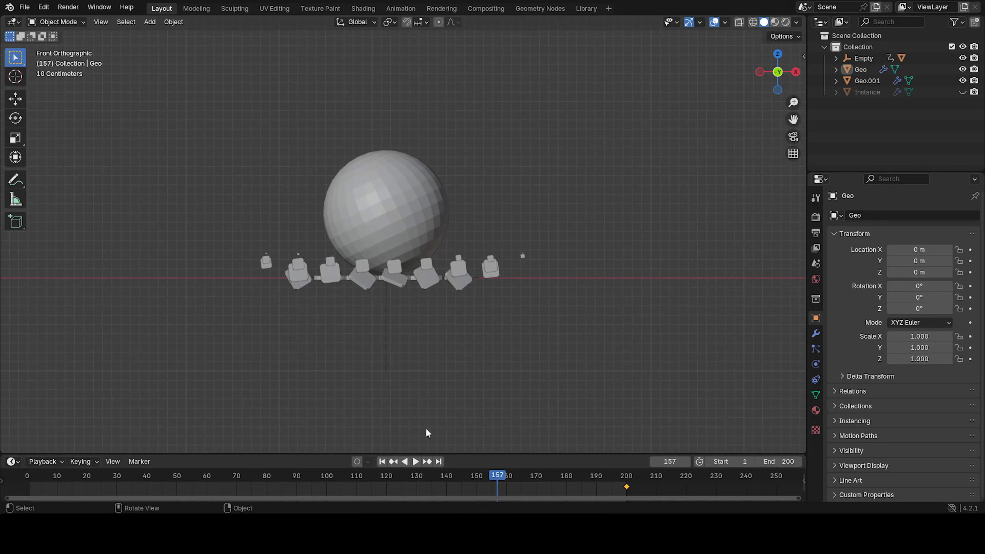
click(382, 462)
scroll(545, 299, down, 6)
shift+middle_drag(602, 266, 473, 276)
scroll(559, 271, up, 4)
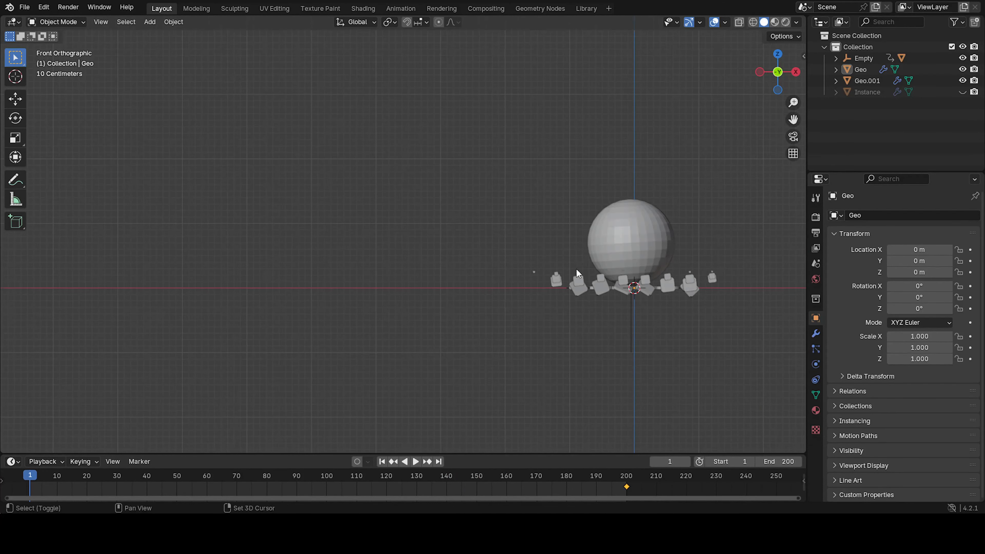
shift+middle_drag(558, 264, 506, 238)
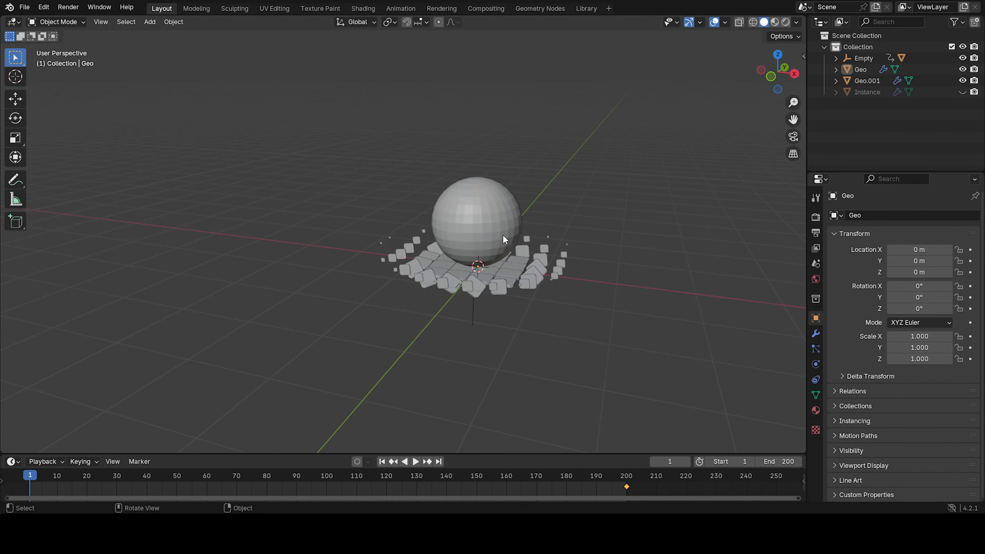
Try changing the sphere's Y rotation at frame 200 to -1080°, then revert it to -720°.
click(505, 238)
click(629, 477)
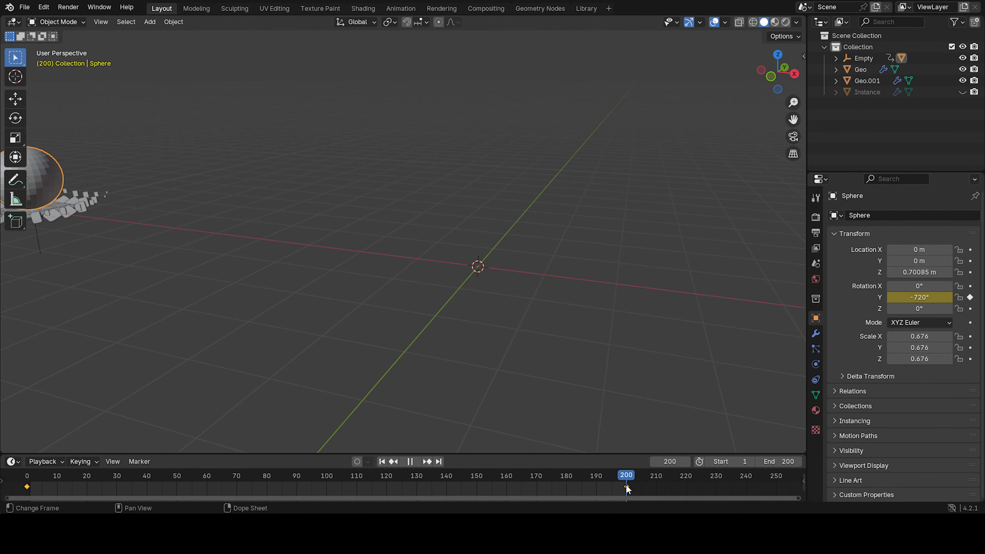
middle_drag(621, 434, 233, 388)
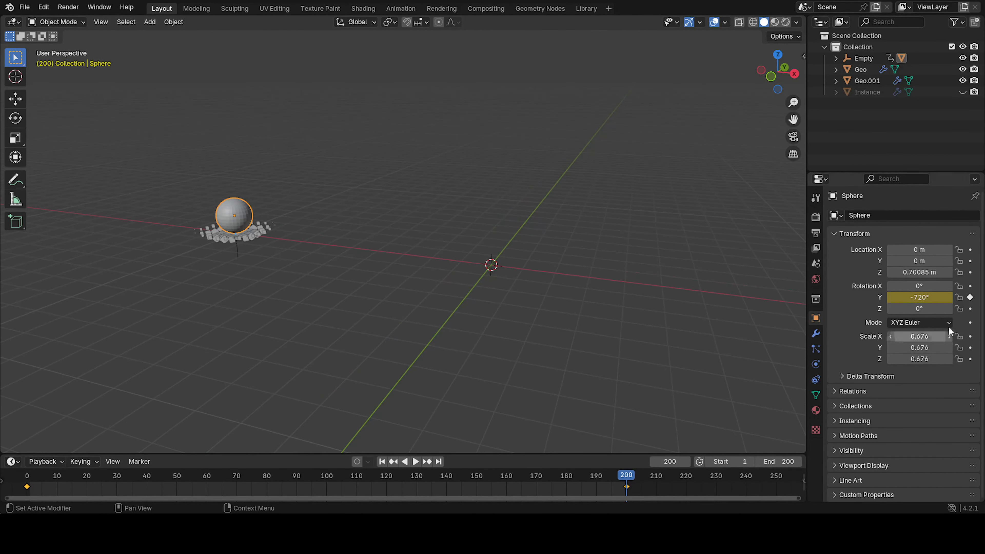
click(922, 299)
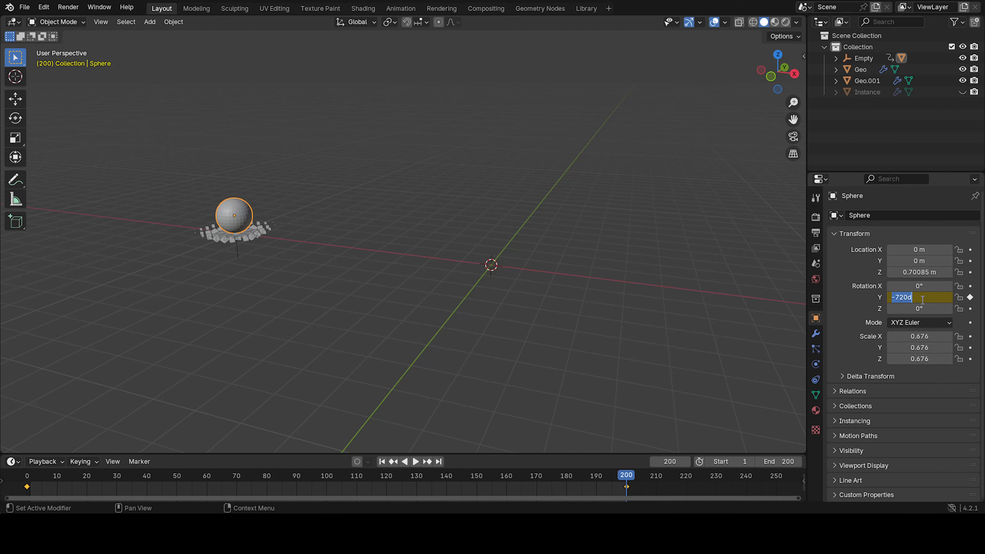
key(BackSpace)
key(Return)
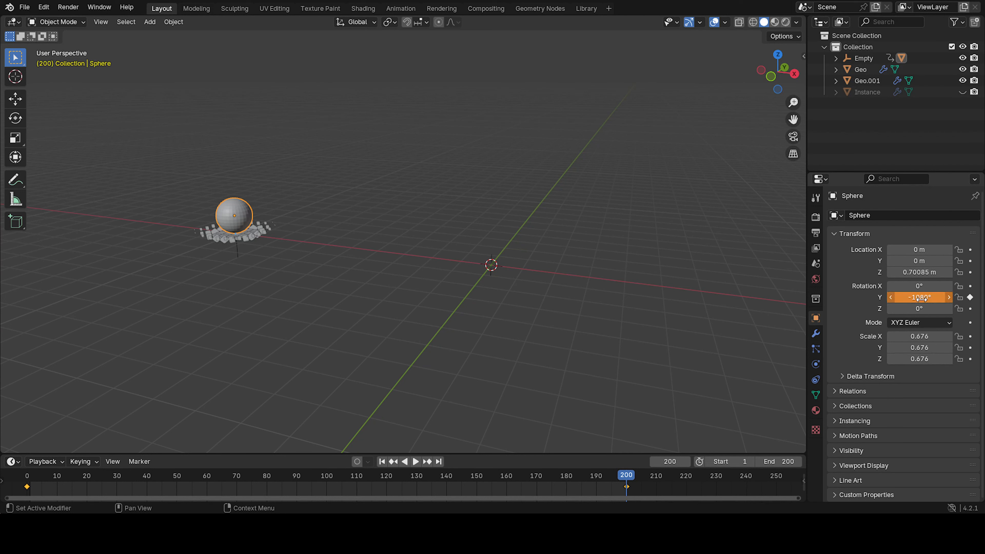
click(915, 297)
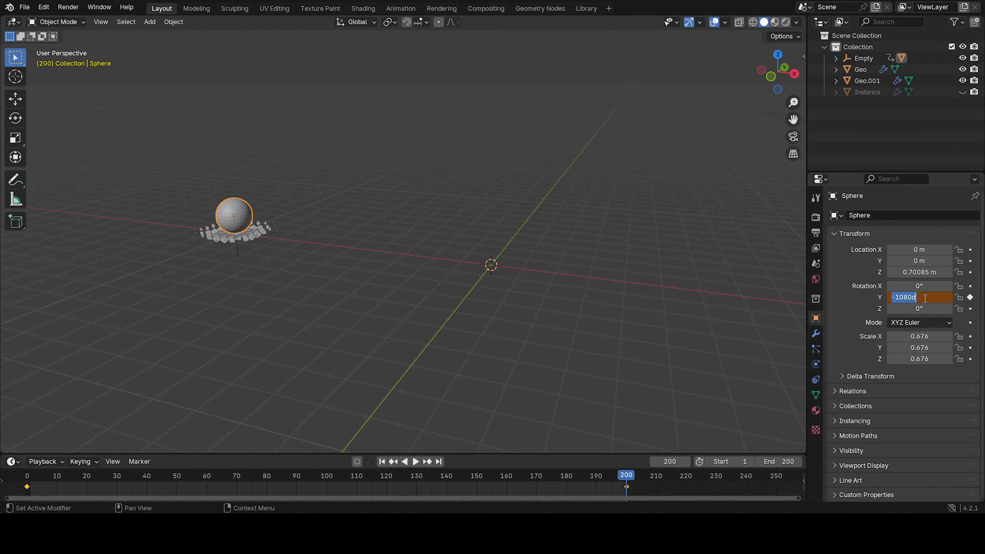
text(-720)
key(Return)
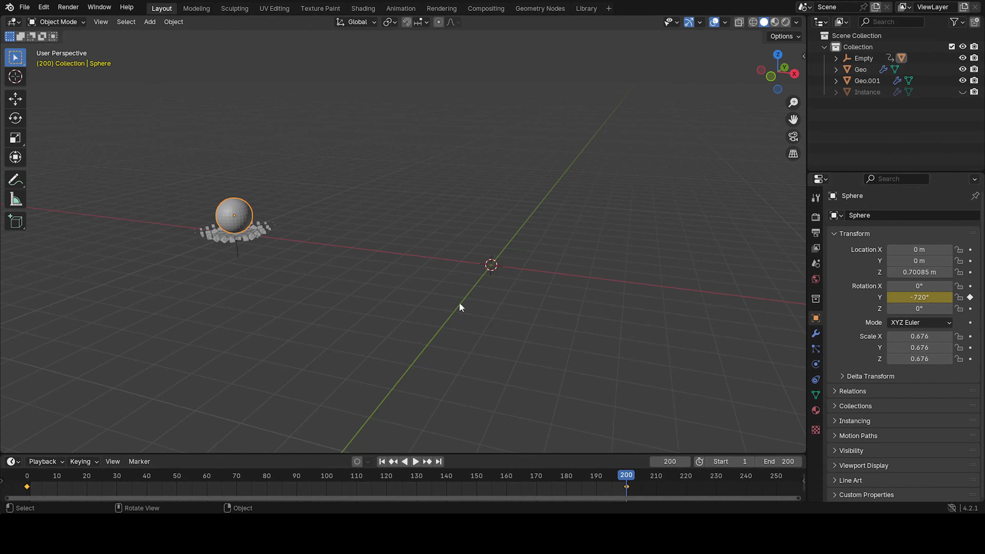
Play back and review the sphere's roll in front view, returning to frame 0.
key(space)
middle_drag(513, 383, 452, 334)
key(space)
key(KP_1)
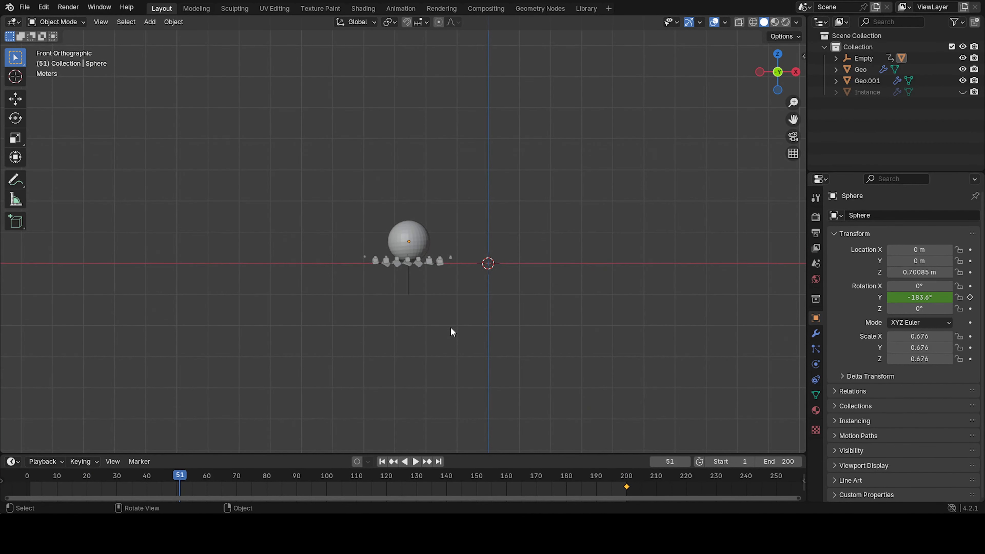
click(383, 462)
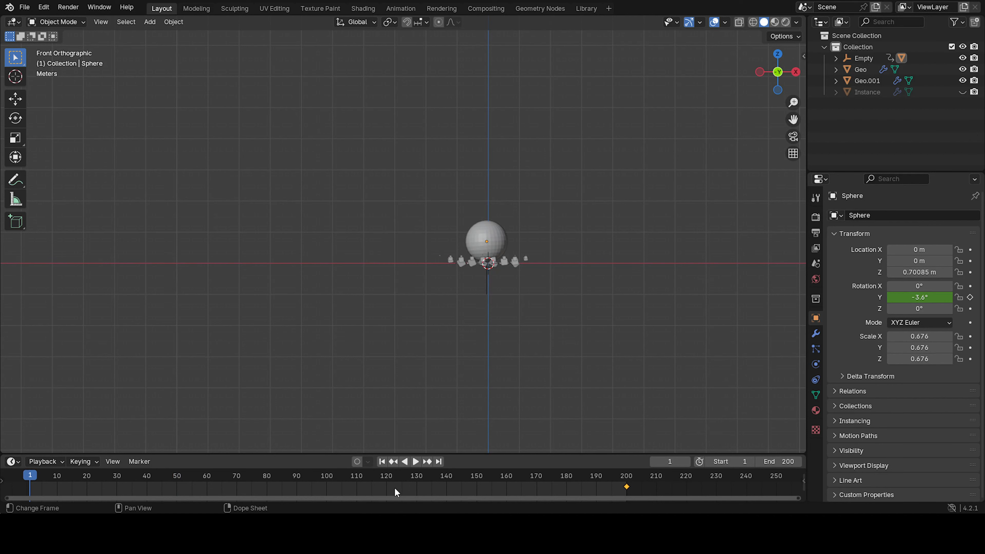
key(Left)
scroll(445, 352, up, 5)
shift+middle_drag(445, 351, 401, 287)
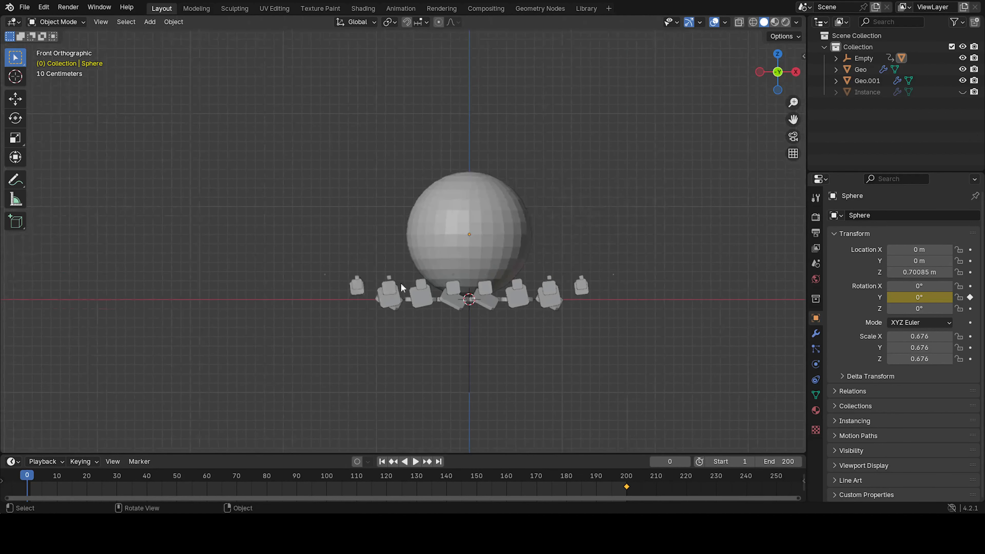
scroll(400, 283, up, 3)
click(513, 269)
shift+middle_drag(661, 278, 601, 279)
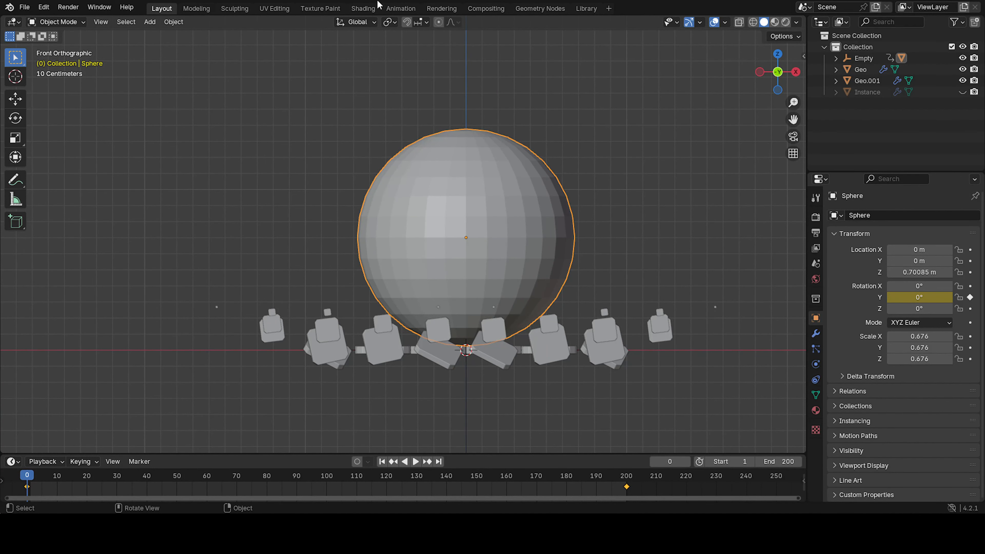
Switch to the Shading workspace and create a new material for the sphere.
click(363, 8)
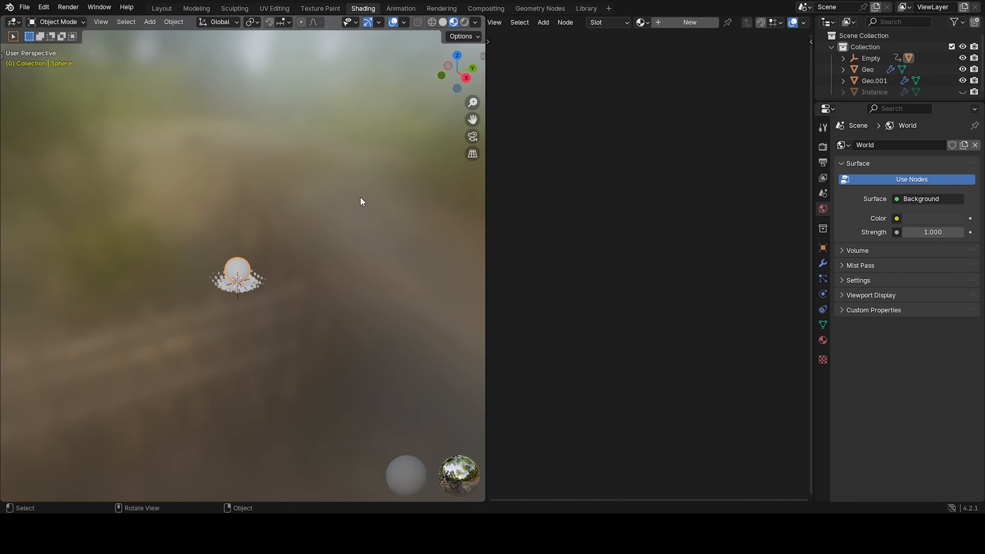
key(KP_1)
scroll(356, 218, up, 10)
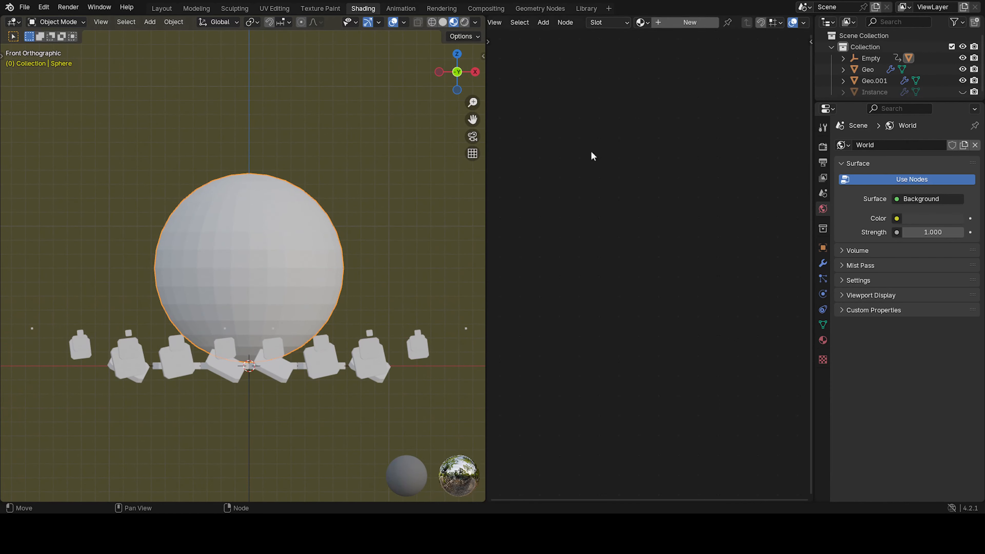
click(690, 22)
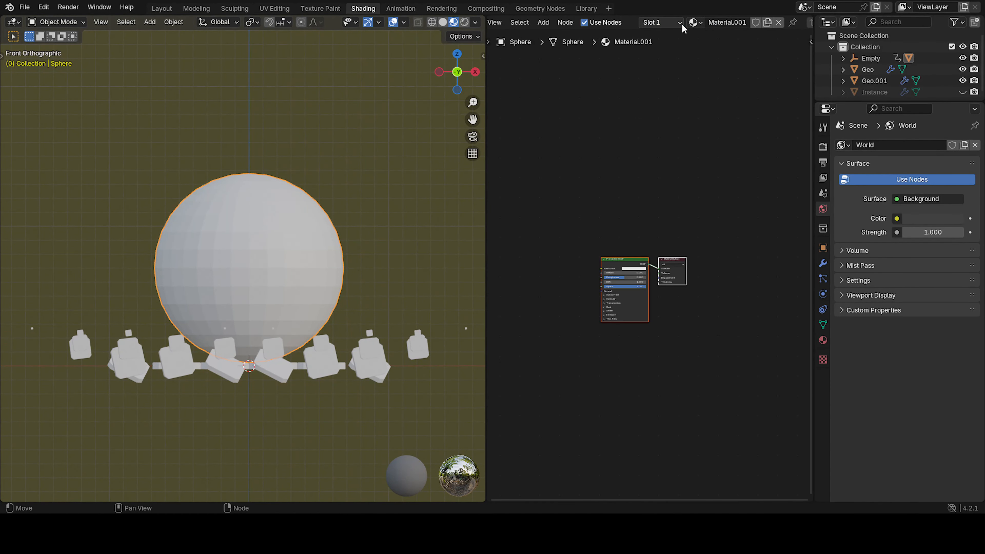
Add a second material slot to the sphere and create a new material in it.
click(661, 22)
click(723, 43)
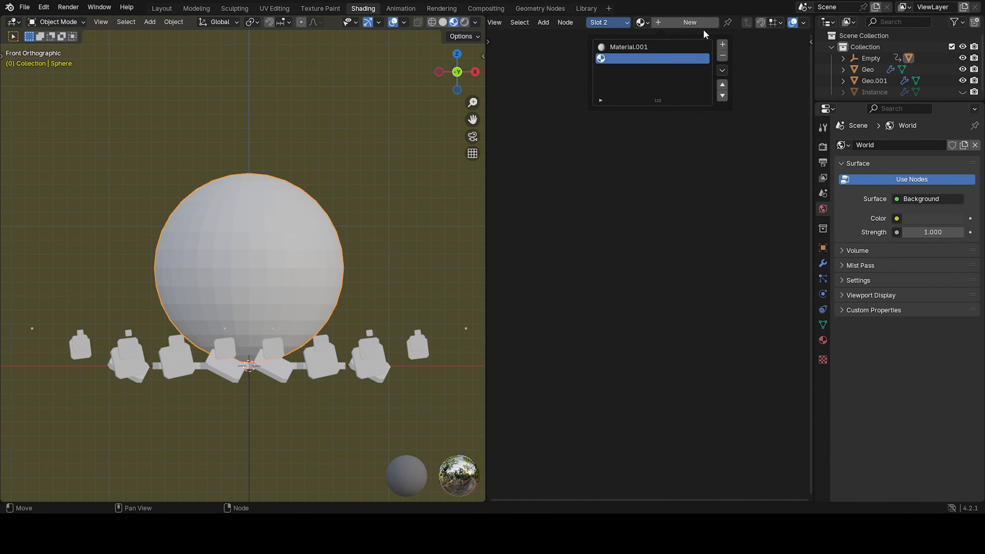
click(675, 22)
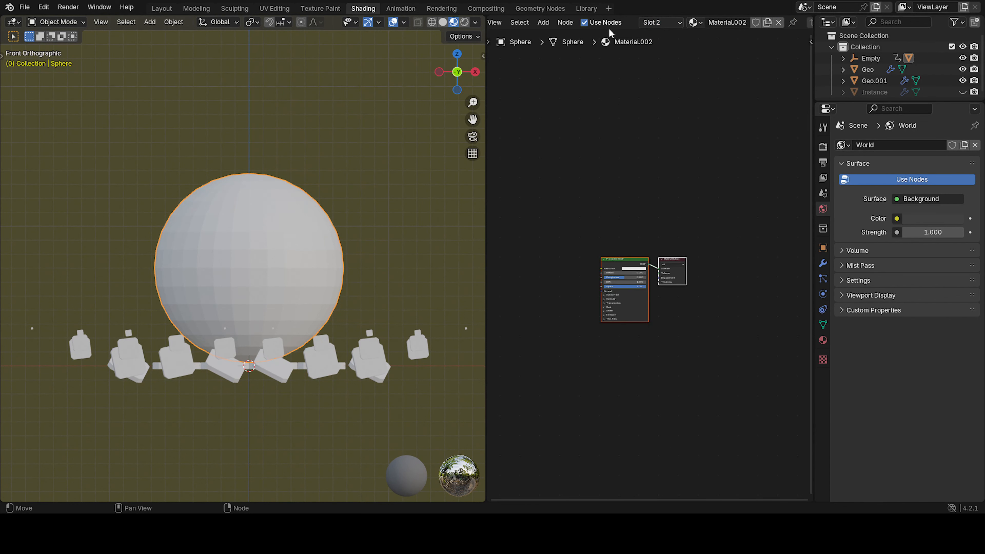
Rename the first slot's material to Glass.
click(662, 22)
click(628, 44)
click(733, 22)
text(Glass)
key(Return)
Rename the second slot's material to Plastic.
click(675, 22)
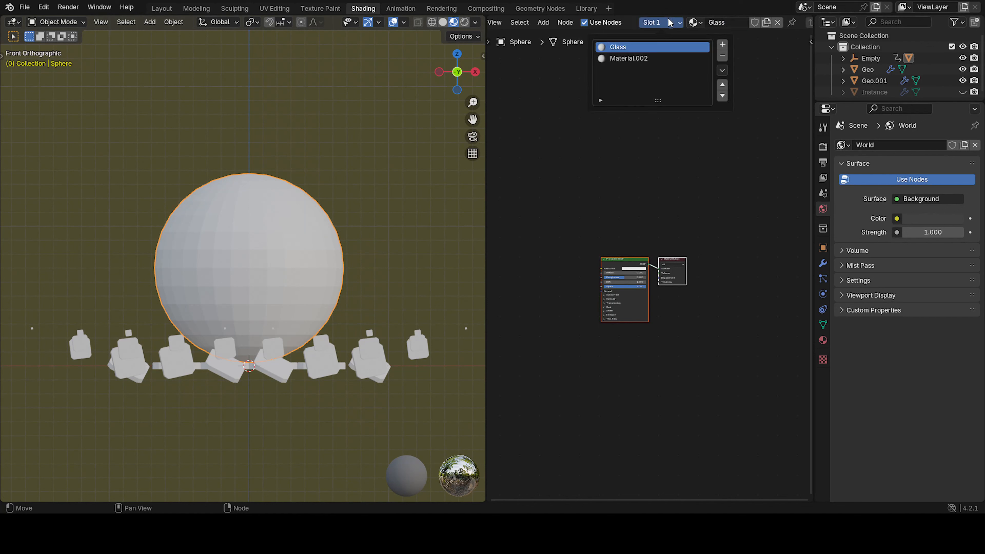
click(716, 57)
click(725, 23)
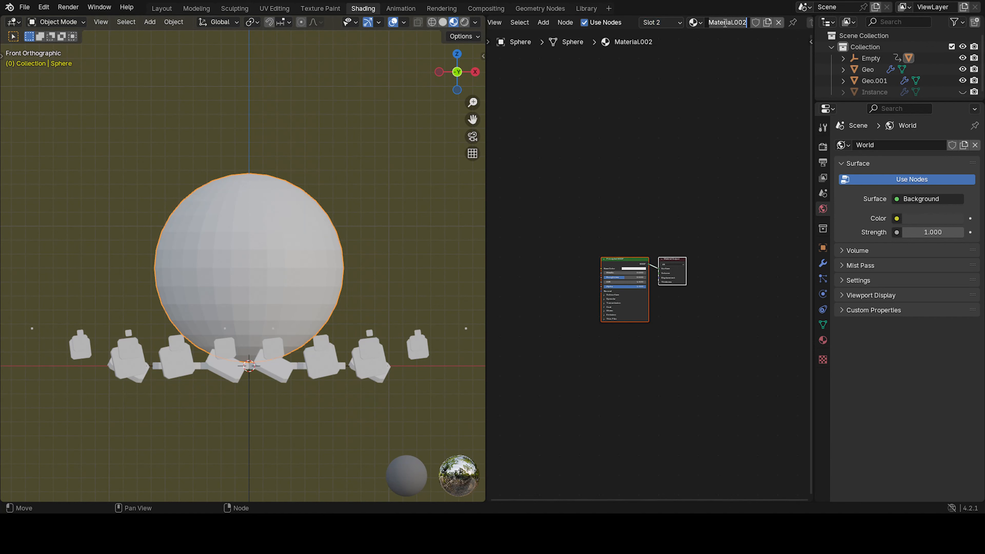
text(Plastic)
key(Return)
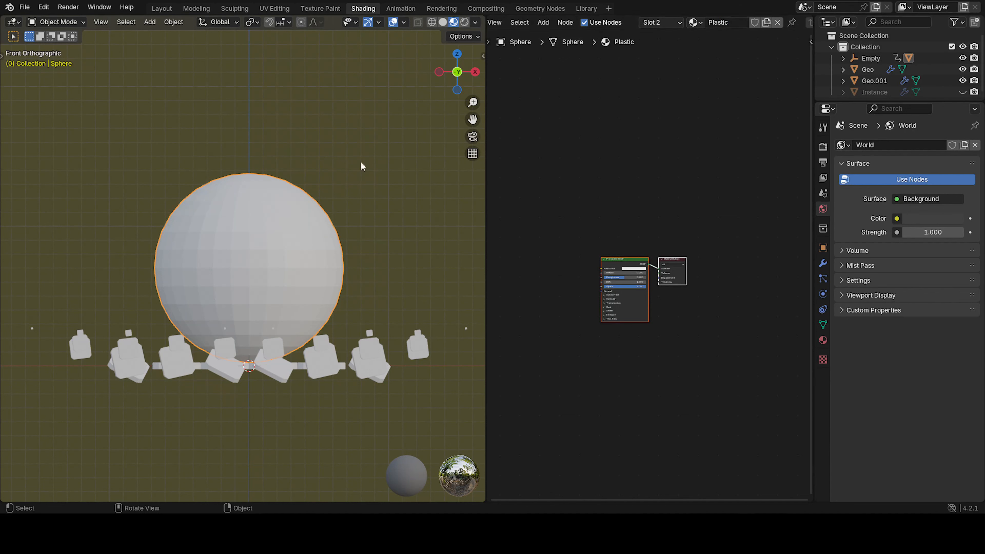
Select the lower half of the sphere's faces in Edit Mode and assign them the Plastic material.
key(Tab)
scroll(294, 259, down, 3)
shift+middle_drag(300, 269, 300, 241)
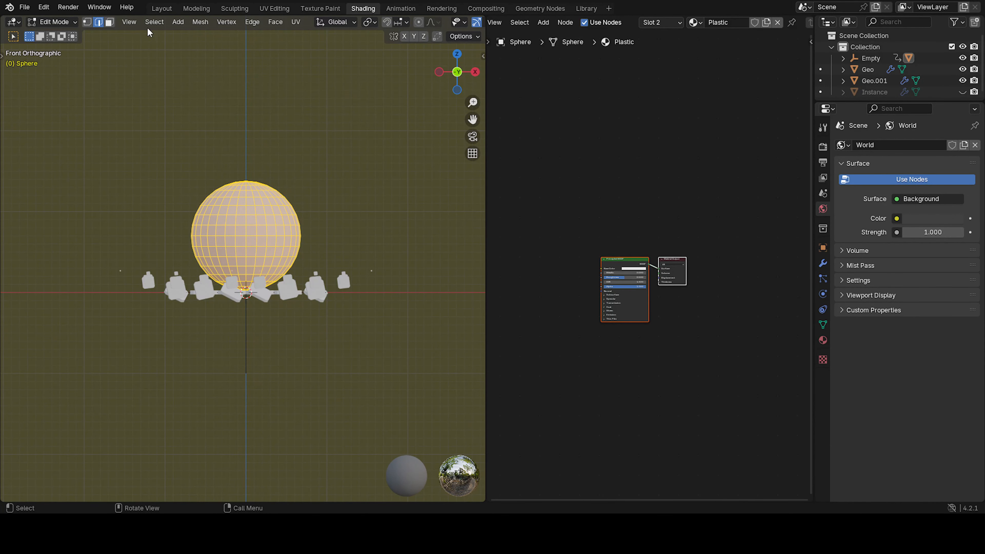
click(105, 25)
scroll(198, 22, down, 5)
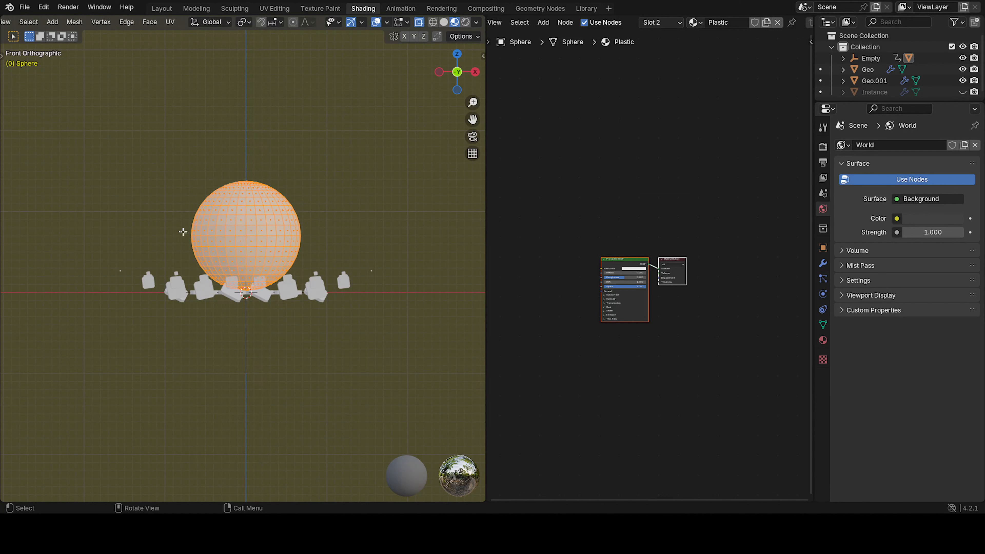
drag(170, 236, 351, 299)
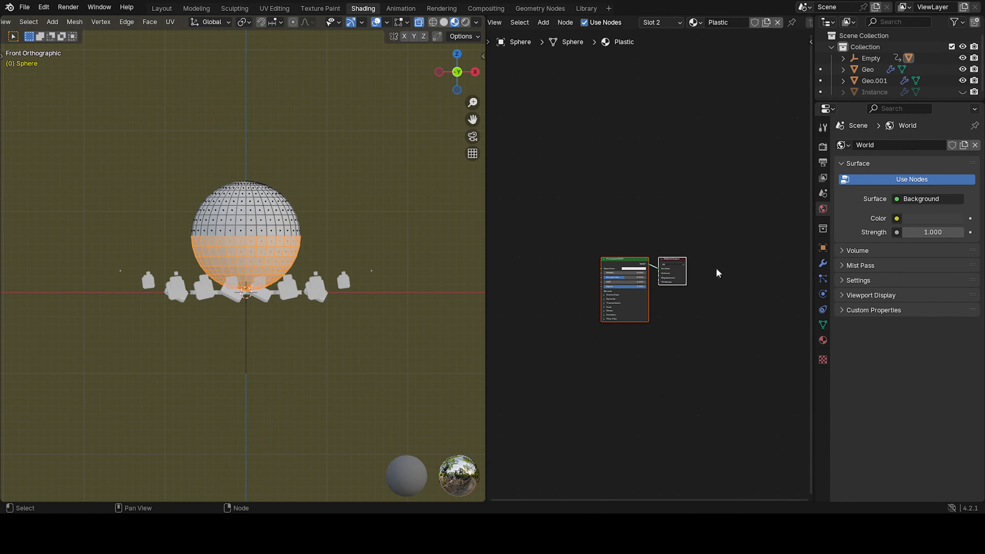
mouse_move(264, 242)
middle_down()
mouse_move(179, 258)
mouse_move(211, 269)
mouse_move(344, 245)
mouse_move(279, 249)
middle_up()
click(824, 341)
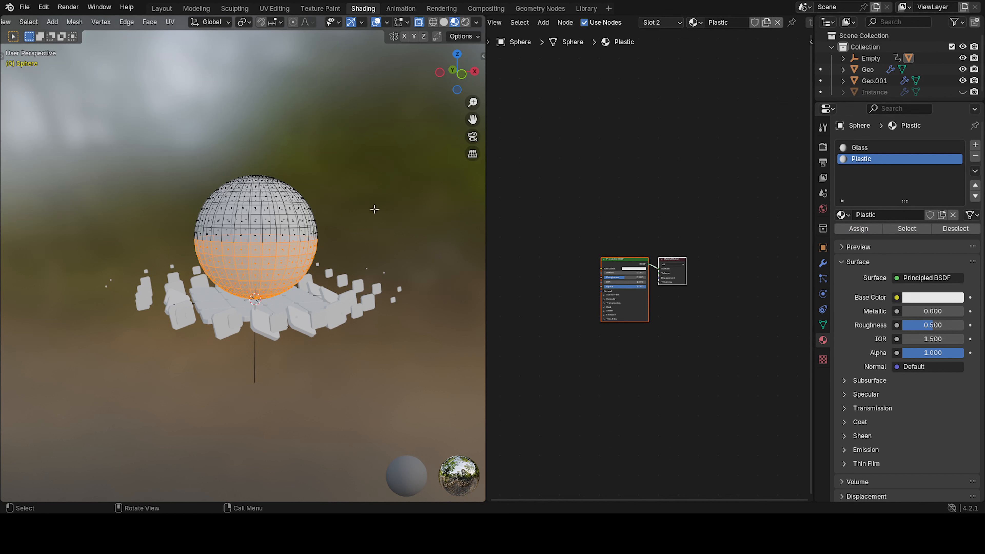
key(Tab)
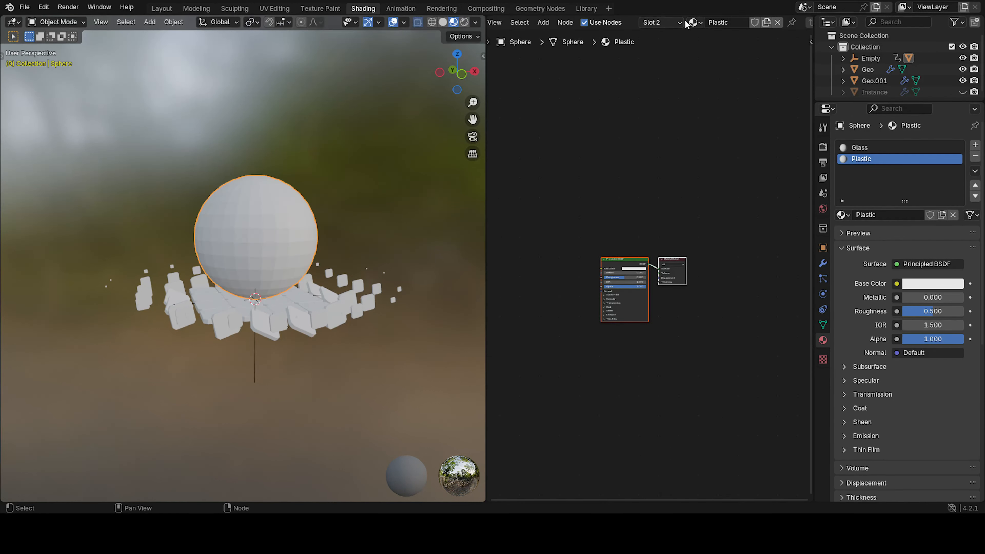
Set the Plastic material's Base Color to blue.
click(663, 22)
click(658, 47)
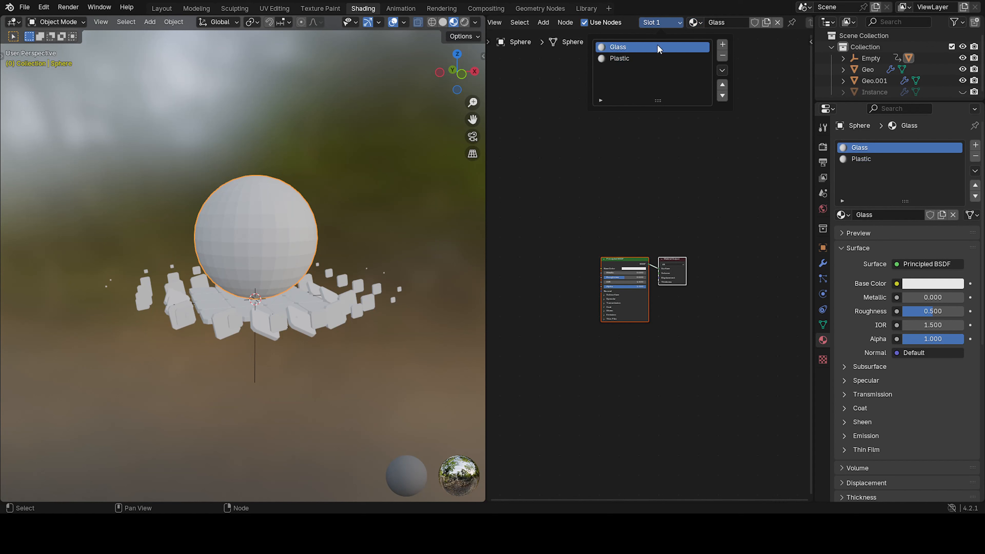
click(641, 58)
scroll(651, 271, up, 3)
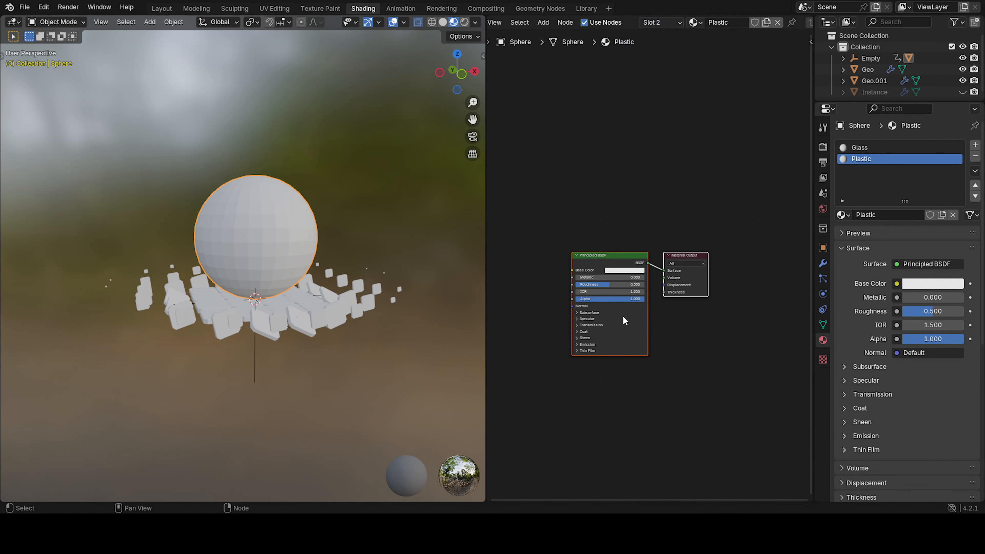
middle_drag(629, 267, 662, 206)
scroll(661, 169, up, 6)
click(763, 309)
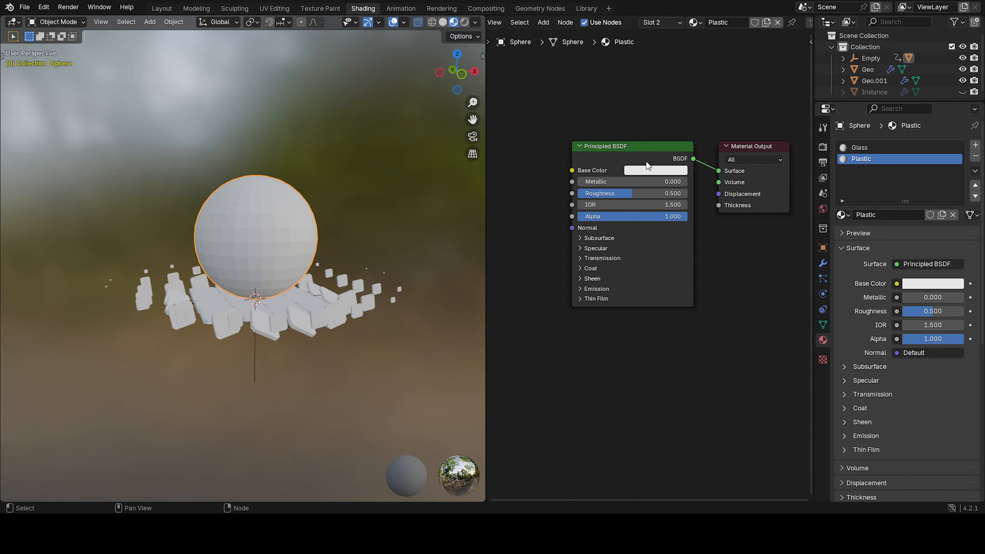
click(646, 171)
mouse_move(659, 93)
mouse_down()
mouse_move(651, 95)
mouse_move(694, 16)
mouse_up()
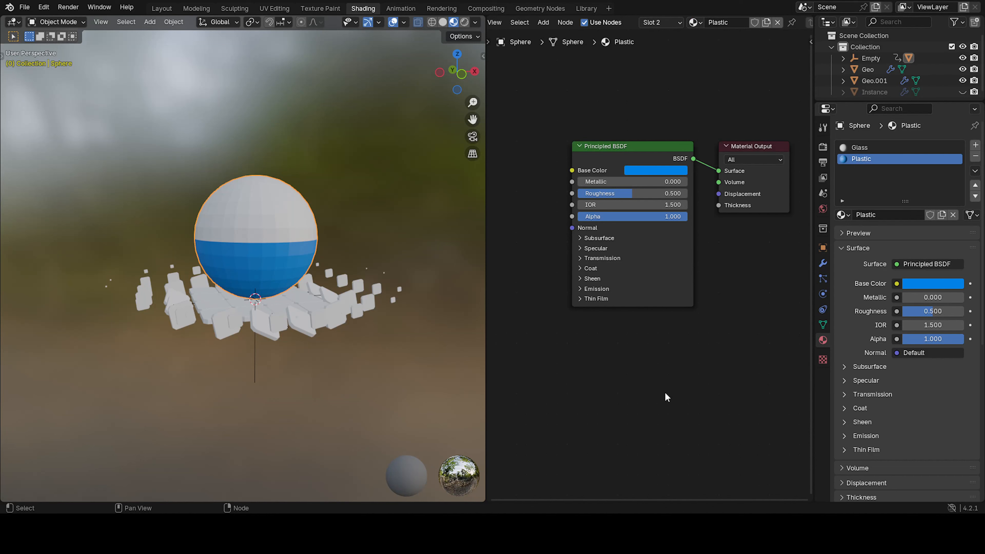
Set the Glass material's Transmission Weight to 1.000 and its Roughness to 0.000.
scroll(627, 326, up, 2)
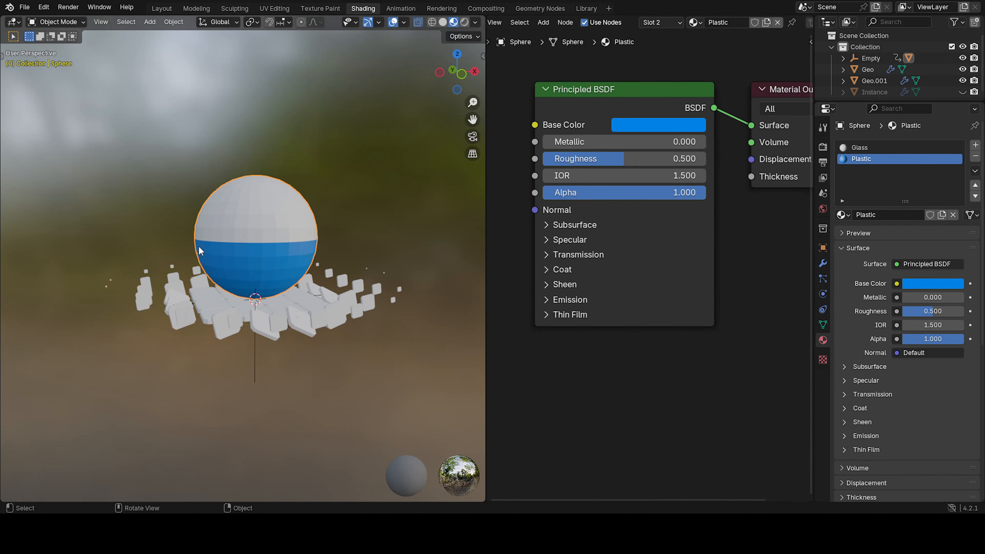
middle_drag(622, 222, 635, 265)
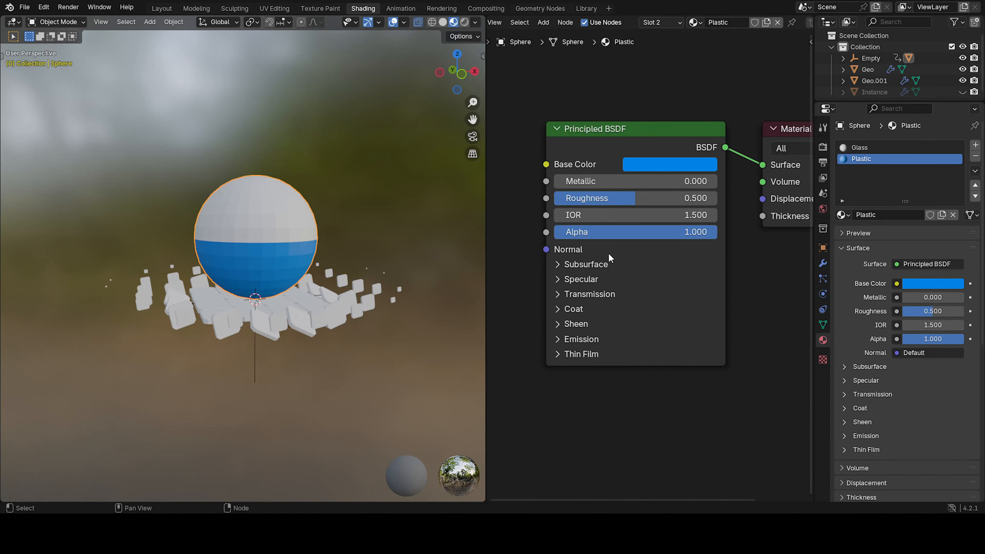
mouse_move(285, 266)
middle_down()
mouse_move(222, 243)
mouse_move(283, 268)
middle_up()
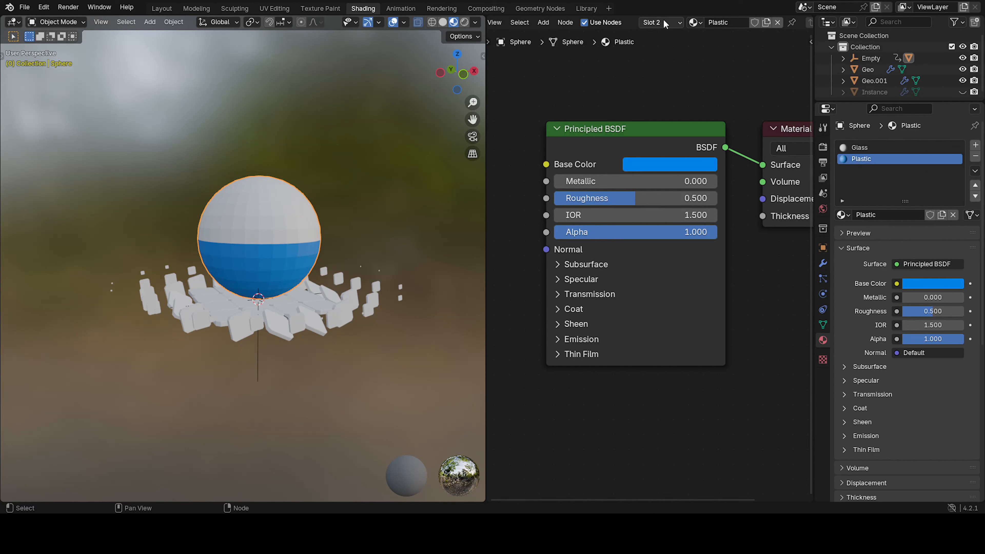
click(653, 22)
click(636, 47)
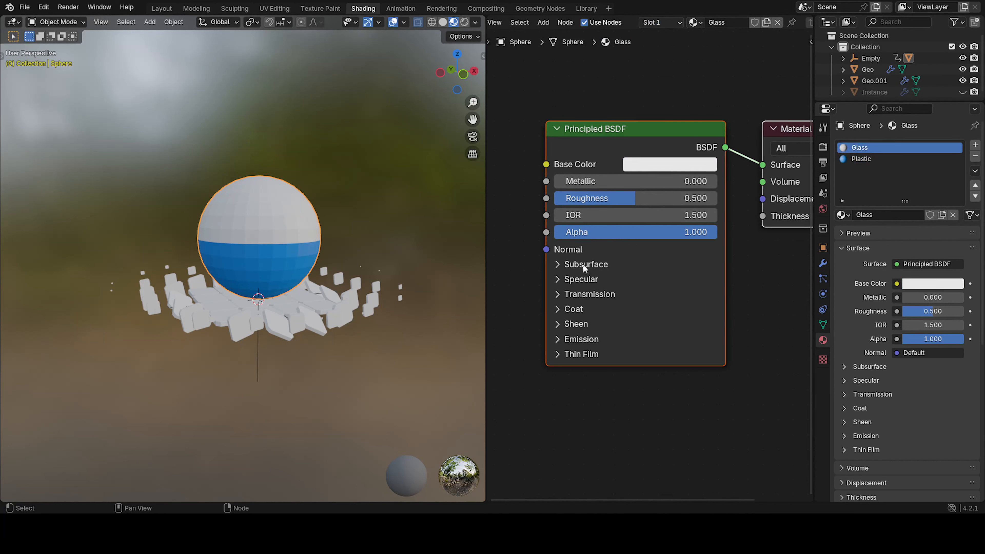
click(576, 295)
drag(582, 314, 716, 314)
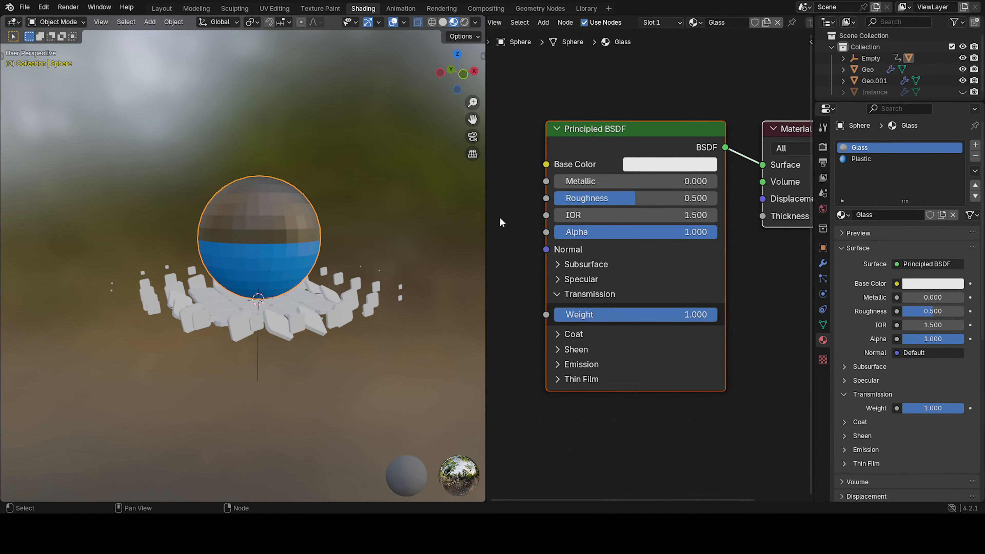
click(526, 209)
mouse_move(290, 272)
middle_down()
mouse_move(272, 280)
mouse_move(298, 268)
mouse_move(289, 279)
middle_up()
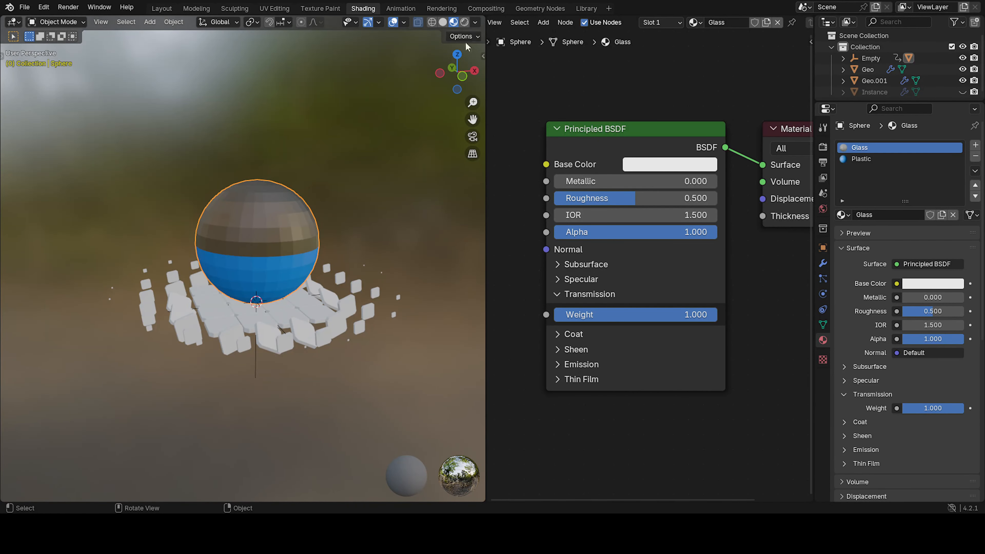
drag(611, 200, 559, 200)
Shade the sphere smooth and switch the viewport to rendered shading.
right_click(232, 198)
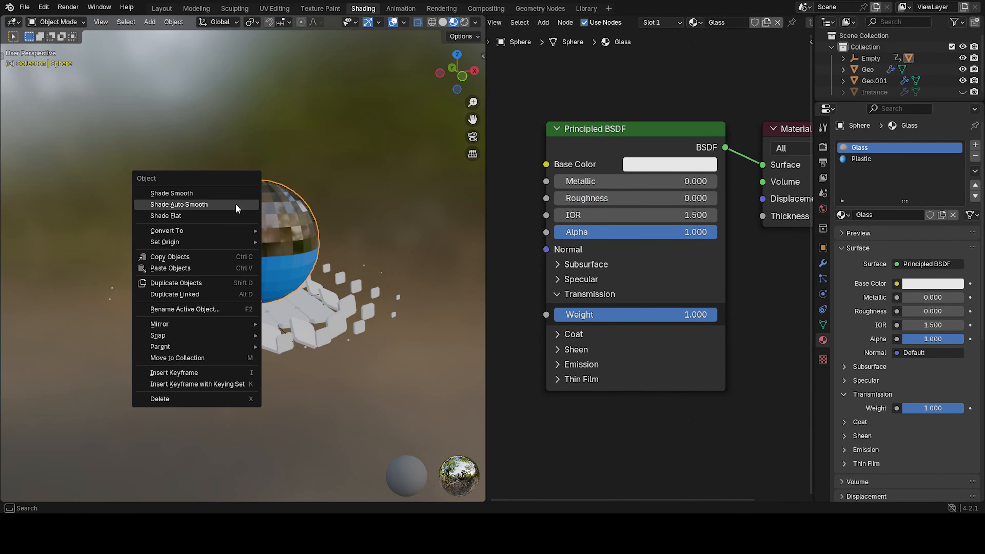
click(228, 194)
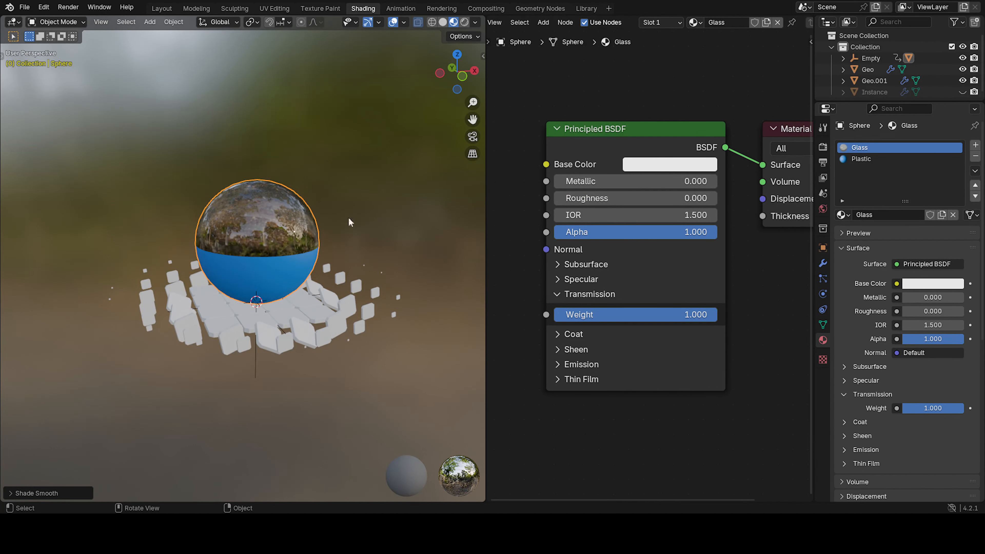
click(464, 22)
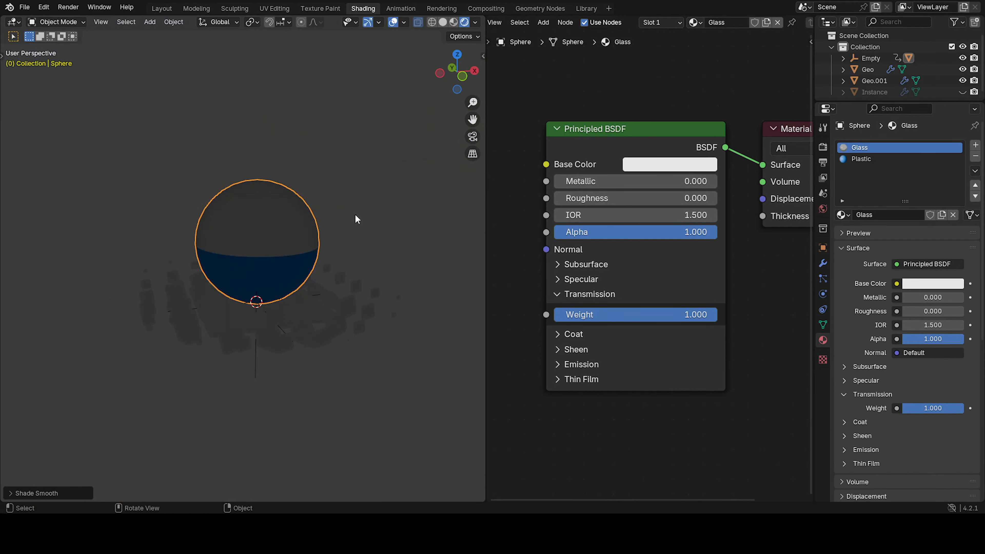
Switch the scene's render engine to Cycles.
click(823, 147)
click(927, 141)
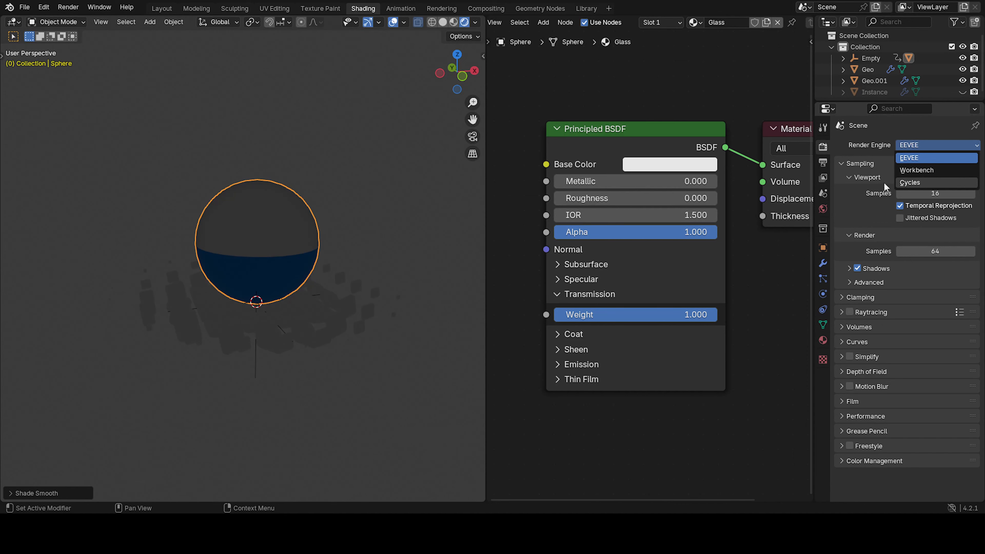
click(907, 182)
scroll(358, 250, up, 3)
scroll(370, 220, down, 3)
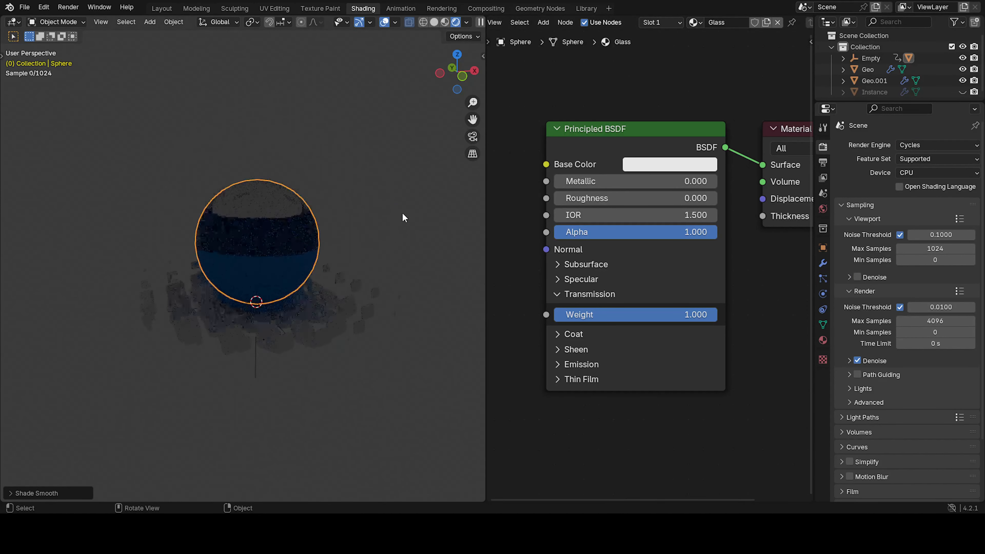
middle_drag(402, 213, 402, 187)
middle_drag(258, 229, 457, 266)
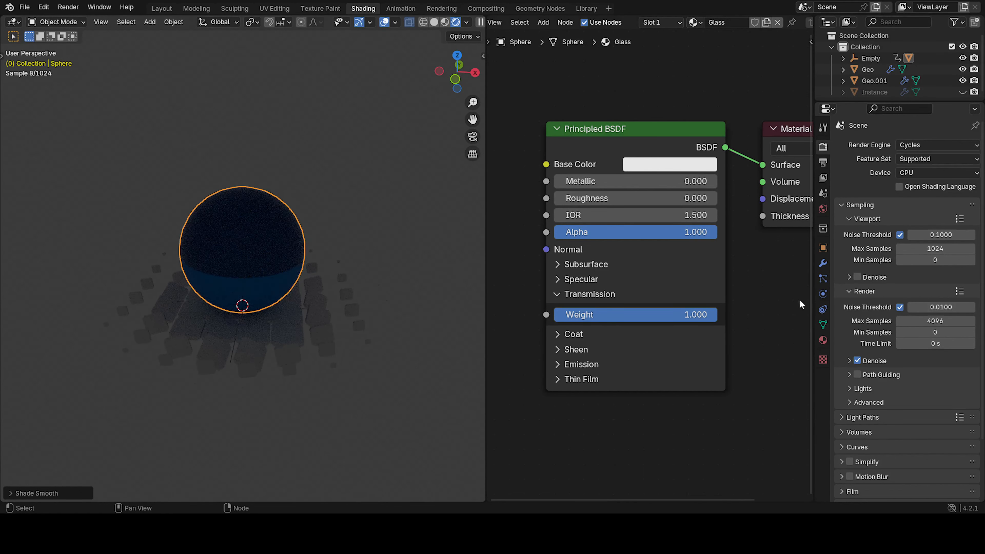
Add a Solidify modifier to the sphere.
click(823, 263)
click(905, 145)
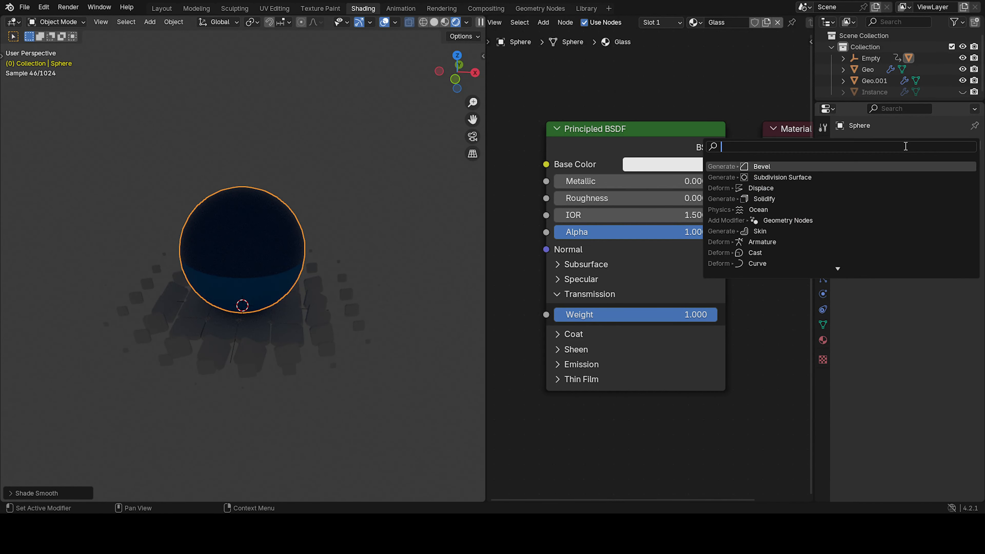
click(785, 200)
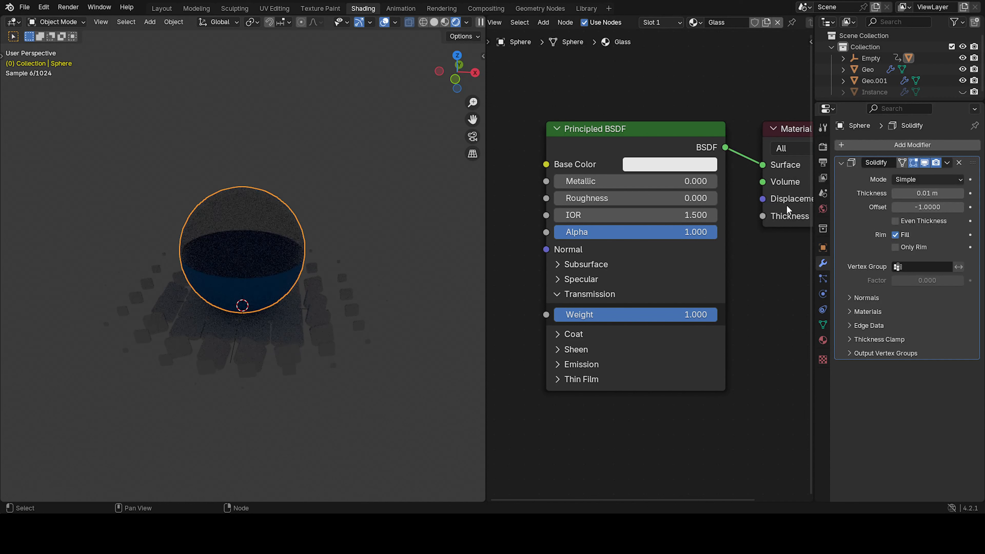
Select the Geo tile object in the viewport.
click(365, 265)
mouse_move(320, 307)
middle_down()
mouse_move(337, 291)
mouse_move(317, 305)
middle_up()
click(260, 284)
drag(108, 143, 246, 333)
click(336, 413)
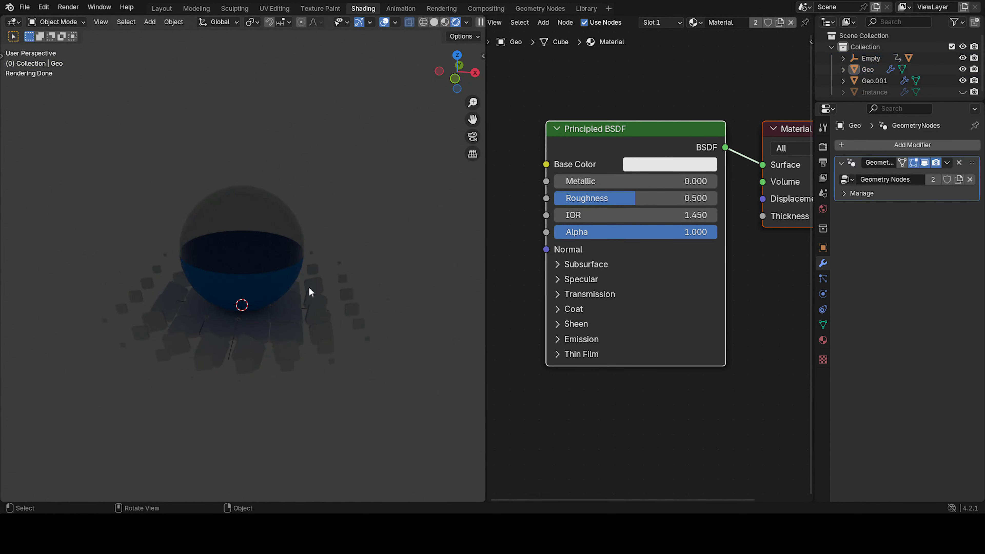